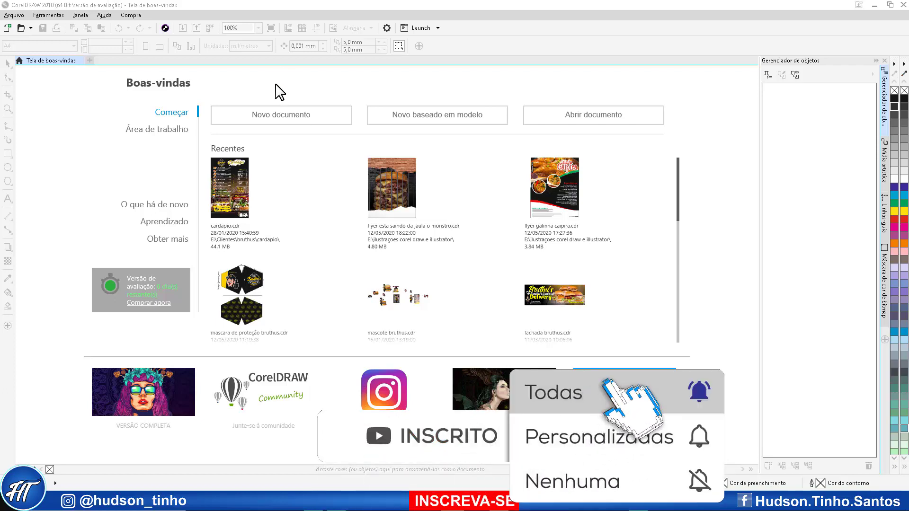
Step: Create a new RGB document in pixels, 1080 px wide and 1350 px high, with one page
{"action": "left_click", "coordinate": [294, 124]}
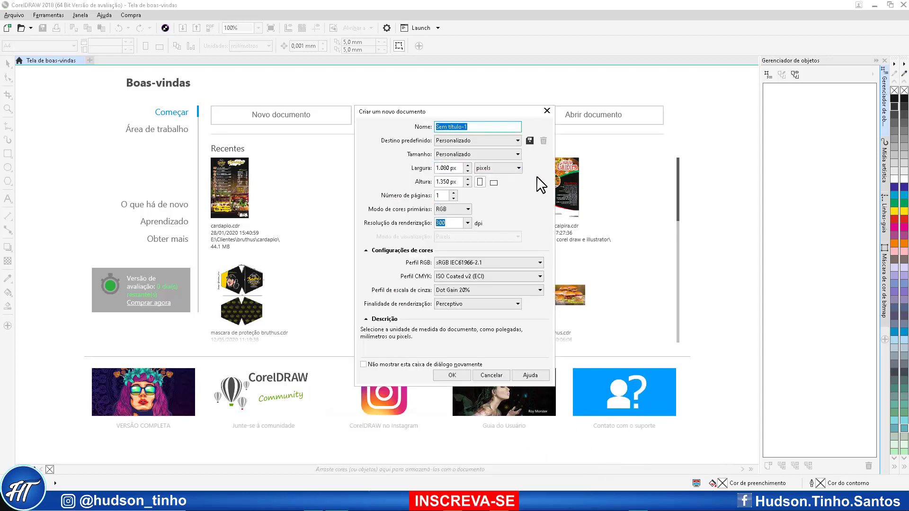
{"action": "left_click", "coordinate": [518, 167]}
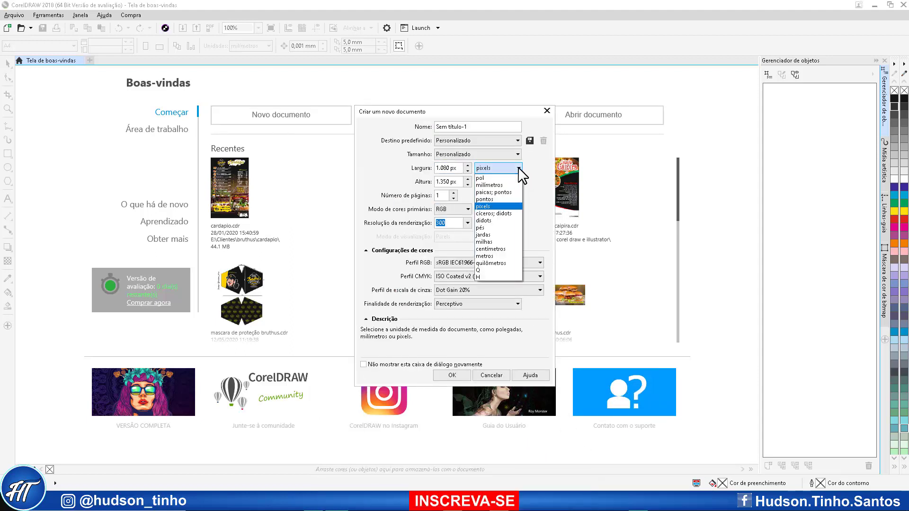
{"action": "left_click", "coordinate": [509, 212]}
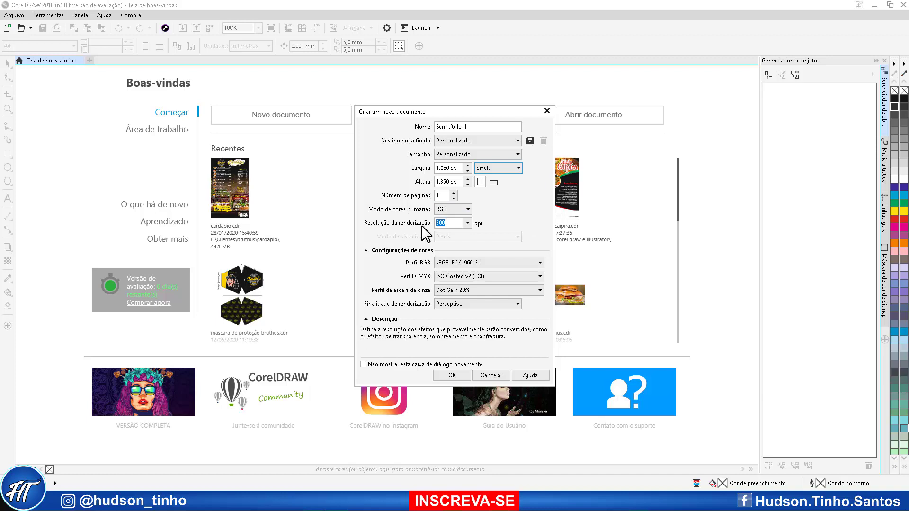
{"action": "left_click", "coordinate": [451, 375]}
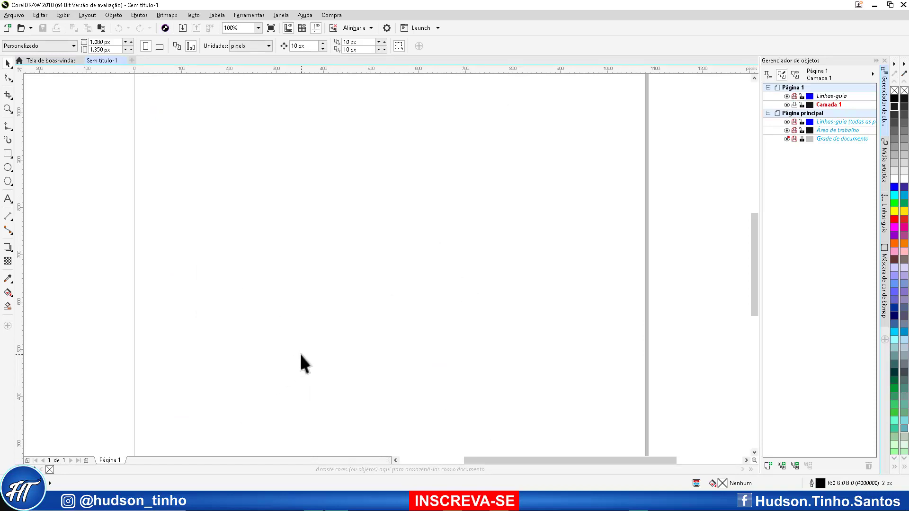
Step: Add a page-sized rectangle and fill it with green (C100 M0 Y100 K0)
{"action": "key", "text": "shift+F4"}
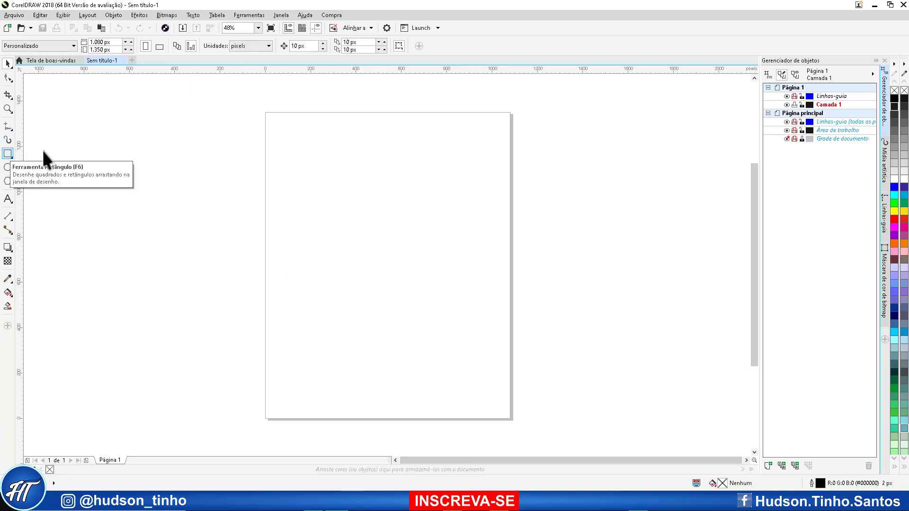
{"action": "double_click", "coordinate": [7, 154]}
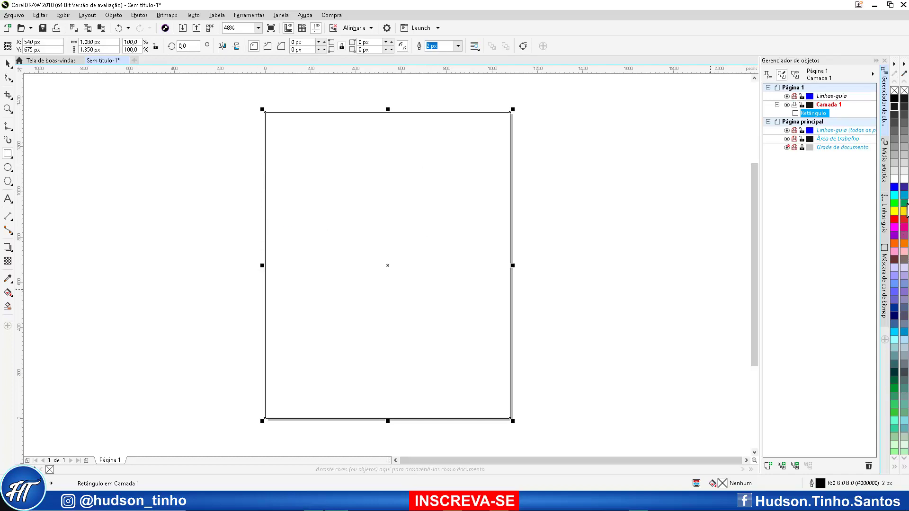
{"action": "left_click", "coordinate": [904, 203]}
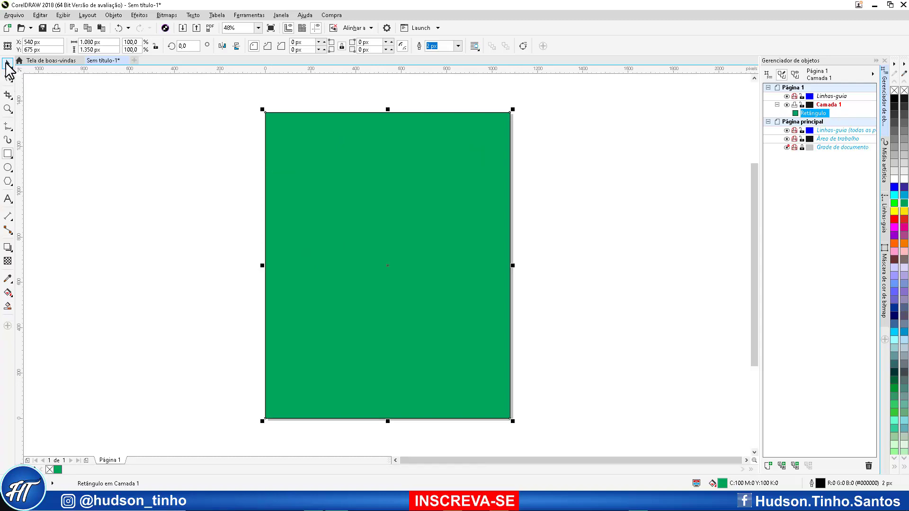
{"action": "left_click", "coordinate": [8, 64]}
{"action": "left_click", "coordinate": [196, 124]}
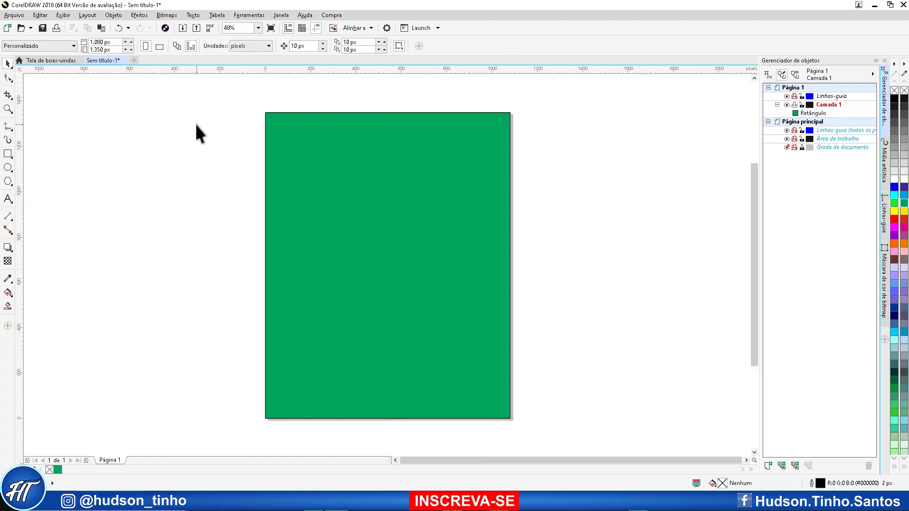
Step: Import the guiadohamburguer burger photo from the food images folder and place it over the green rectangle
{"action": "key", "text": "ctrl+i"}
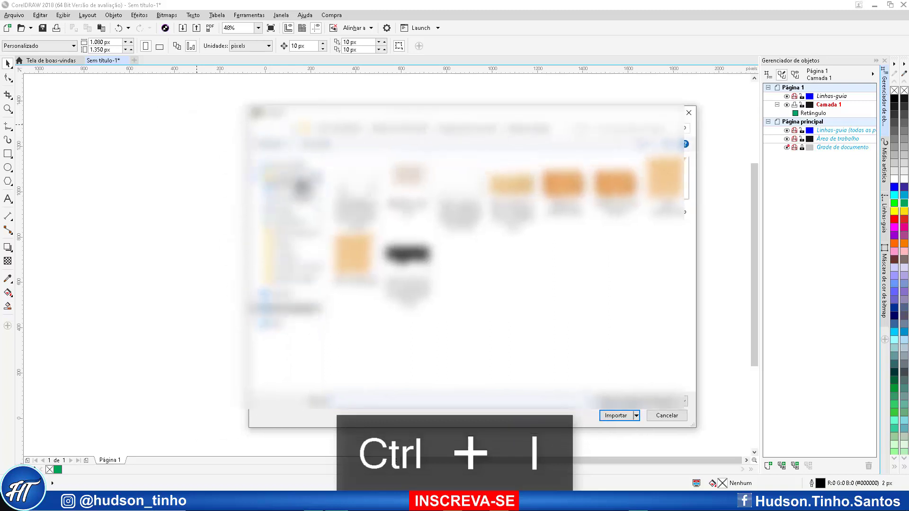
{"action": "left_click", "coordinate": [258, 176]}
{"action": "left_click", "coordinate": [299, 310]}
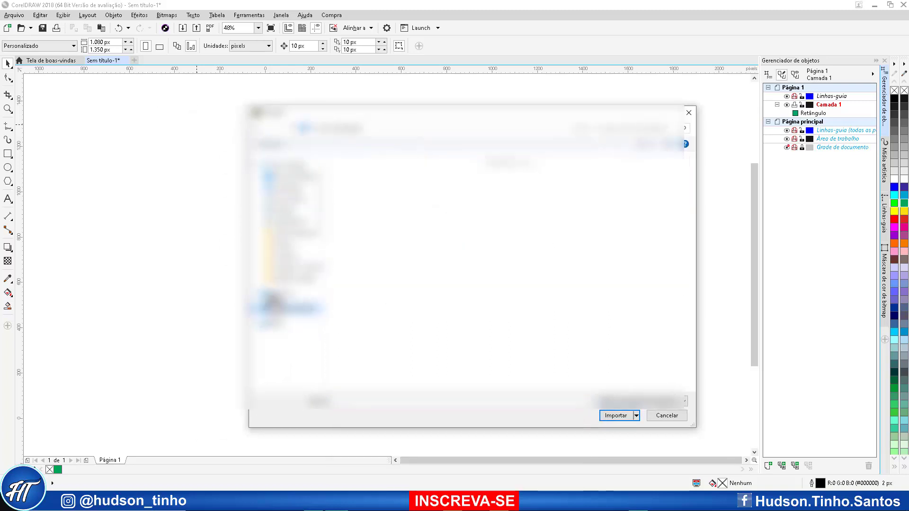
{"action": "double_click", "coordinate": [360, 263]}
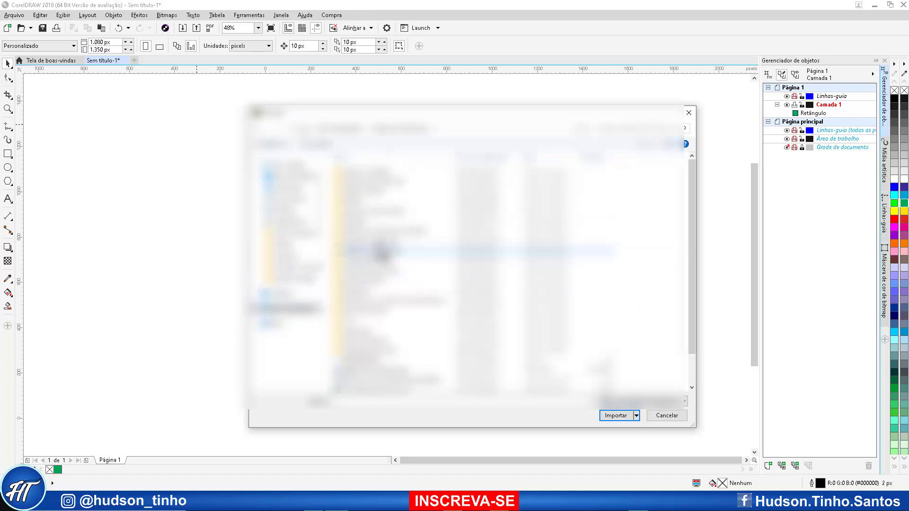
{"action": "left_click", "coordinate": [370, 253]}
{"action": "double_click", "coordinate": [371, 255]}
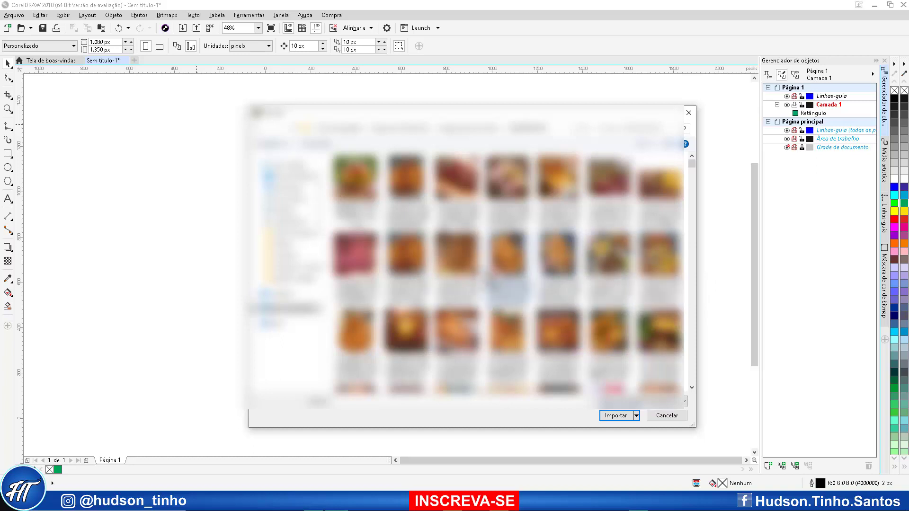
{"action": "scroll", "coordinate": [506, 272], "scroll_direction": "down", "scroll_amount": 3}
{"action": "scroll", "coordinate": [509, 265], "scroll_direction": "down", "scroll_amount": 3}
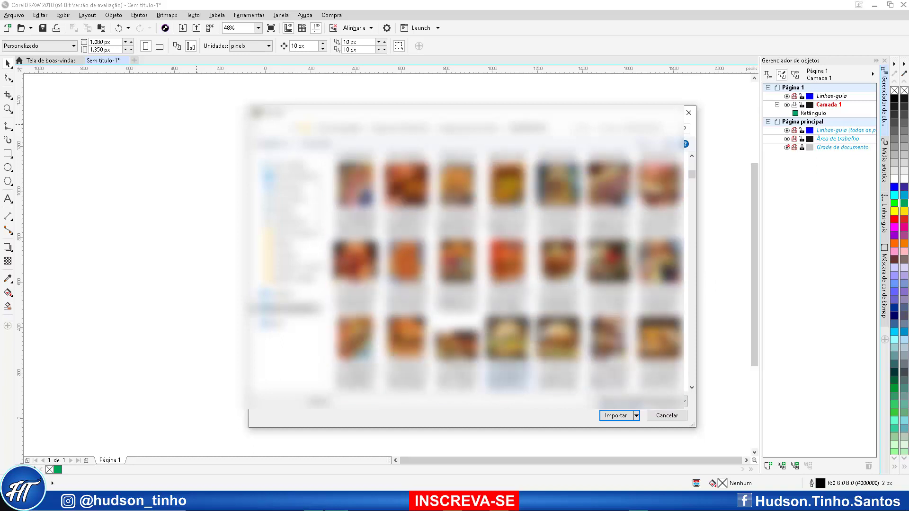
{"action": "left_click", "coordinate": [558, 350]}
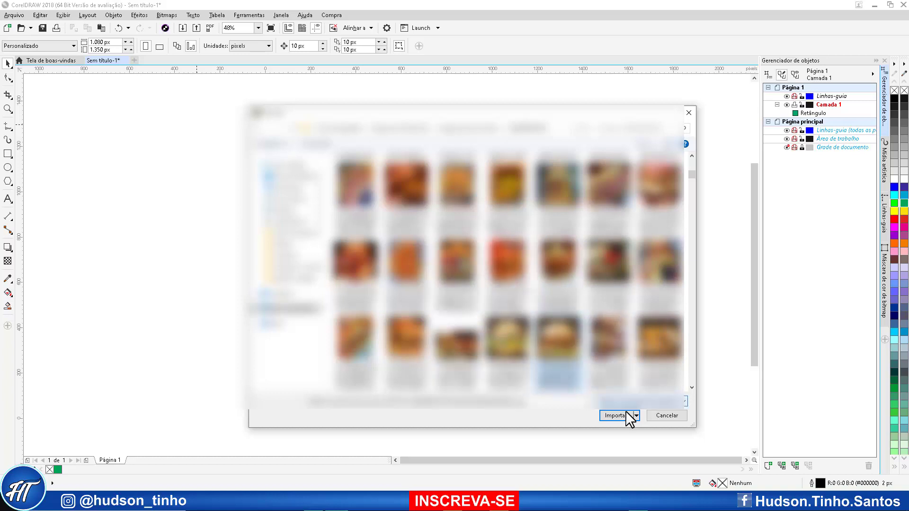
{"action": "left_click", "coordinate": [616, 415]}
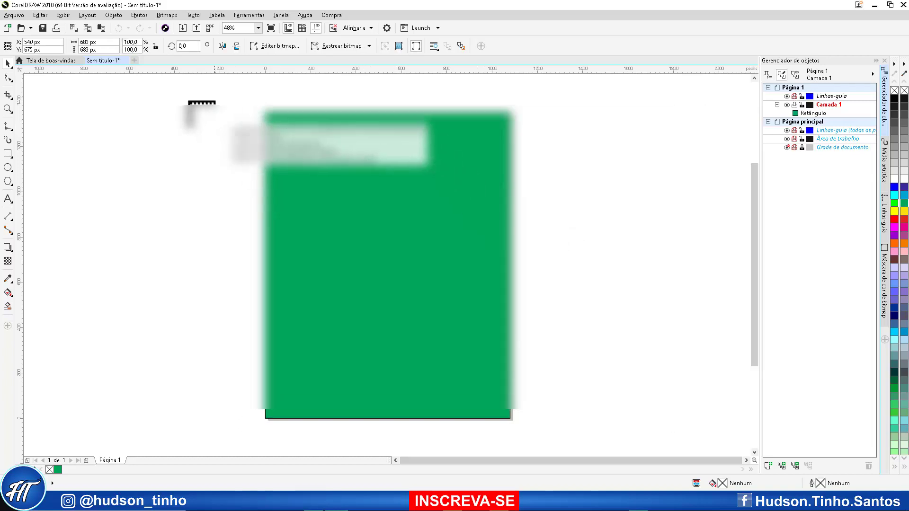
{"action": "left_click_drag", "start_coordinate": [191, 106], "coordinate": [524, 397]}
Step: Enlarge the burger photo to about 1391 px square and position it so that it covers the whole page
{"action": "left_click_drag", "start_coordinate": [279, 201], "coordinate": [352, 239]}
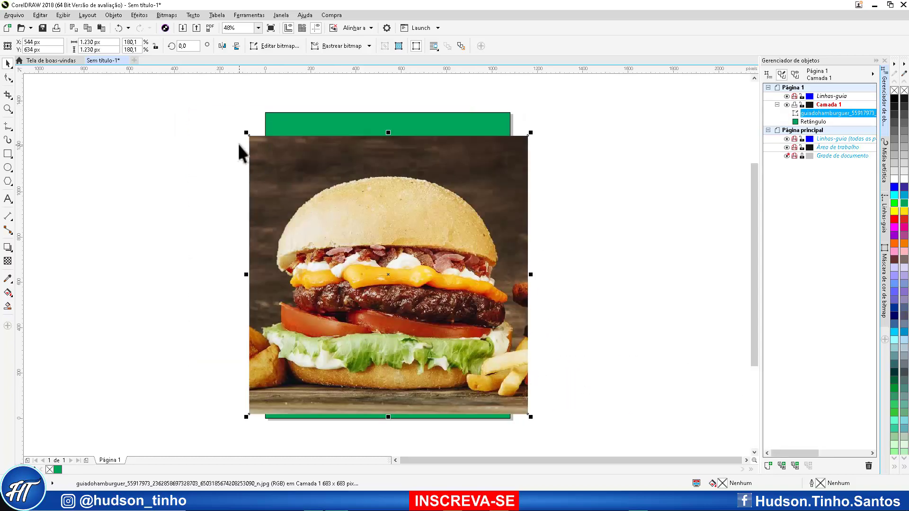
{"action": "left_click_drag", "start_coordinate": [245, 133], "coordinate": [222, 109]}
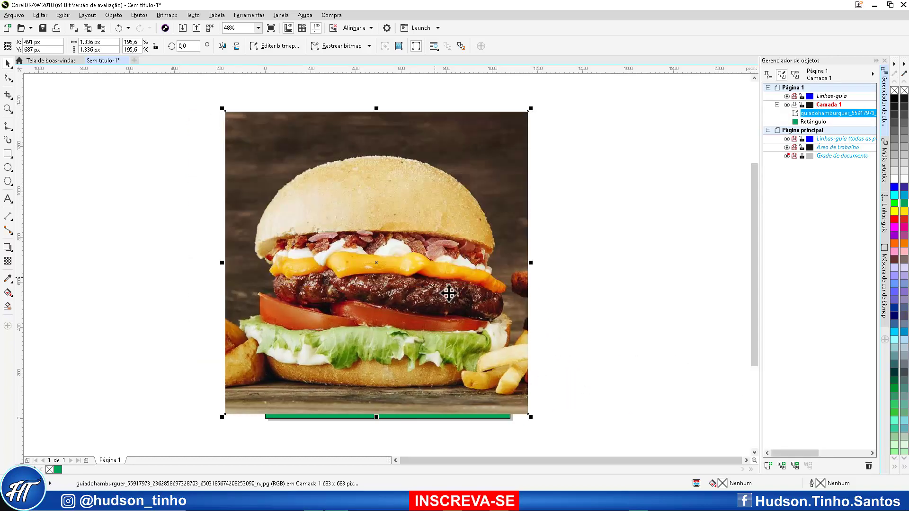
{"action": "left_click_drag", "start_coordinate": [530, 417], "coordinate": [542, 426]}
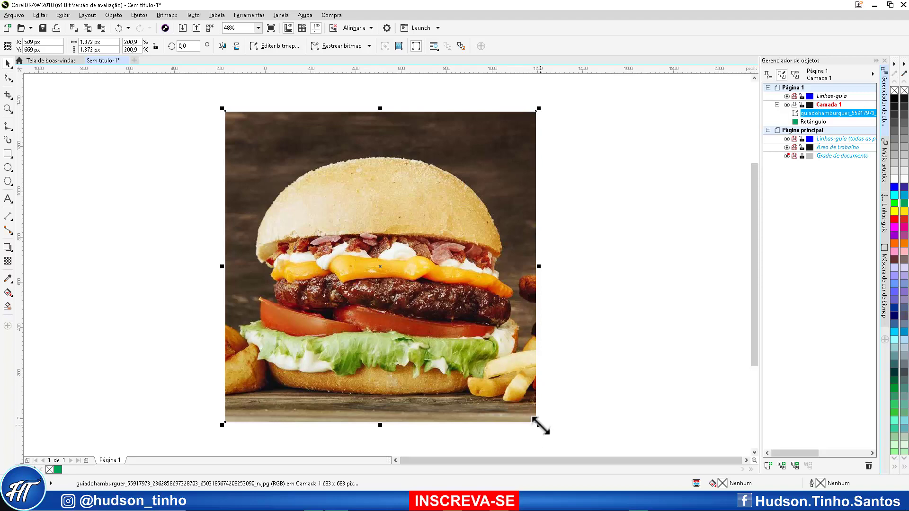
{"action": "left_click_drag", "start_coordinate": [541, 428], "coordinate": [541, 429]}
{"action": "left_click_drag", "start_coordinate": [396, 328], "coordinate": [399, 328]}
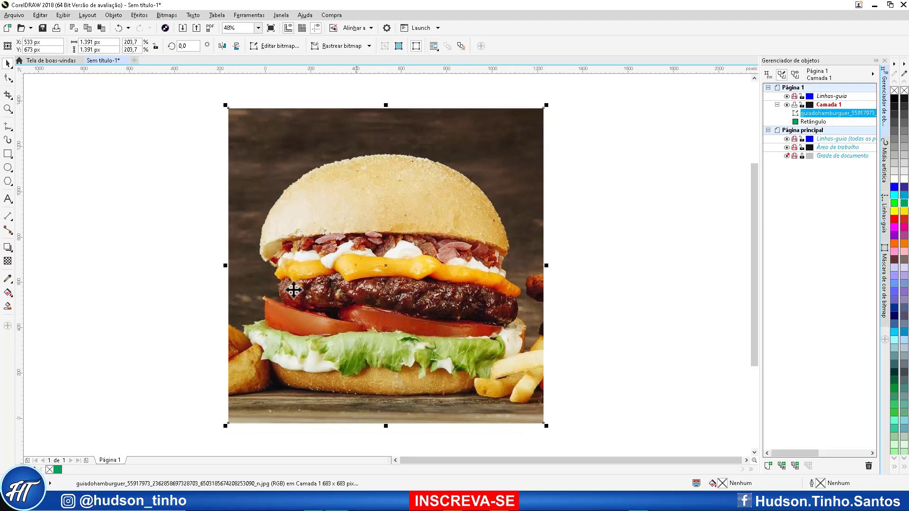
Step: Set the burger photo's transparency merge mode to Multiplicar so it blends with the green background
{"action": "left_click", "coordinate": [8, 260]}
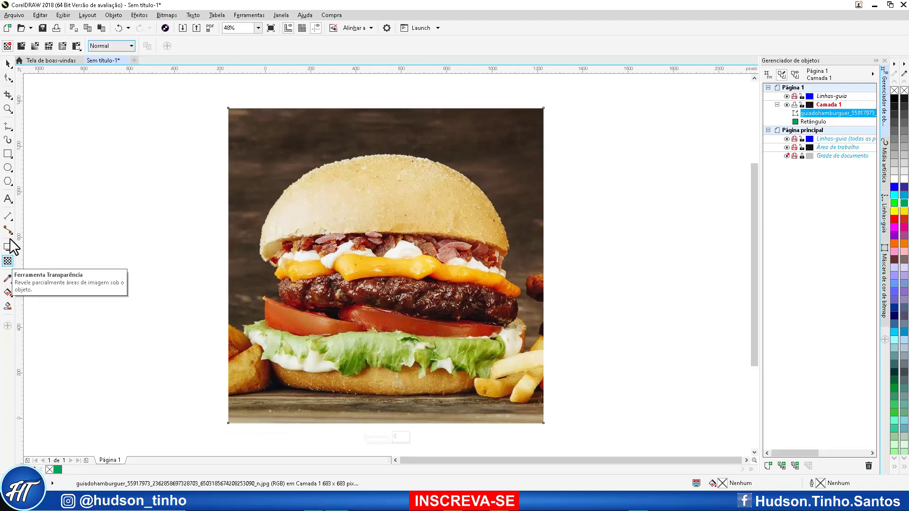
{"action": "left_click", "coordinate": [128, 46]}
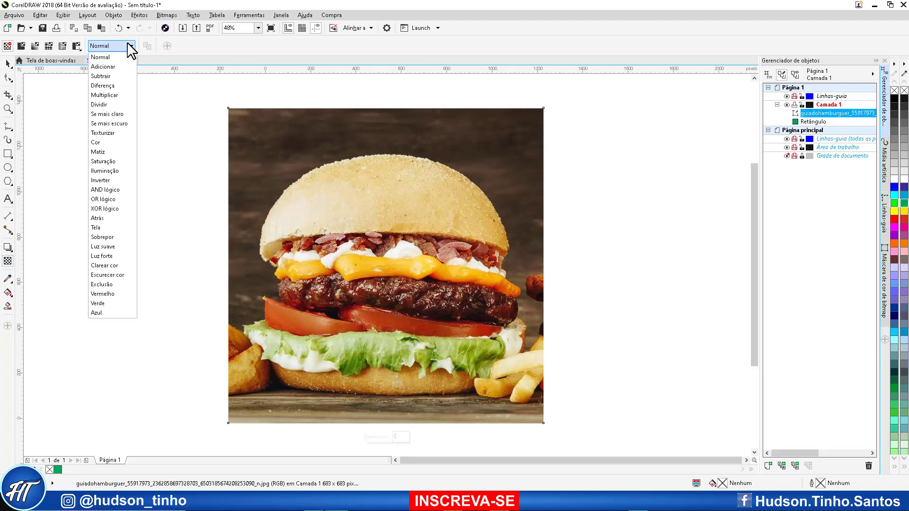
{"action": "left_click", "coordinate": [128, 97]}
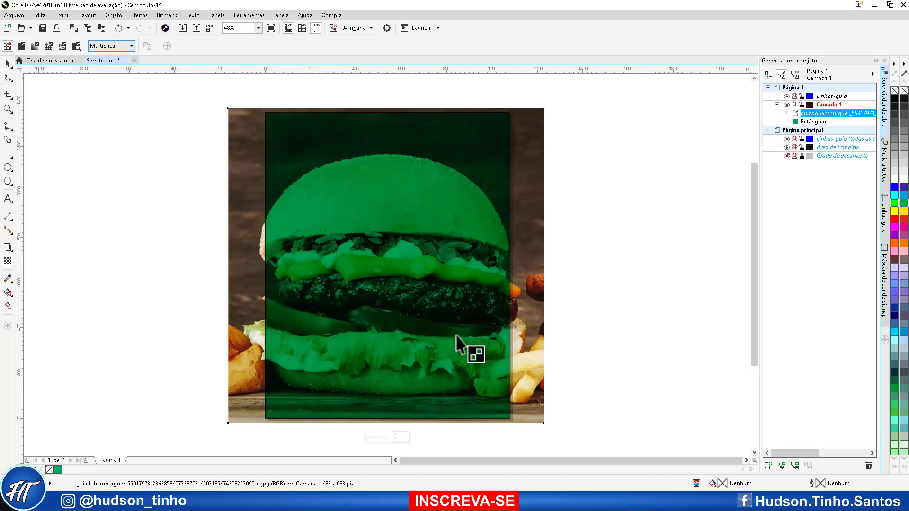
{"action": "left_click", "coordinate": [7, 64]}
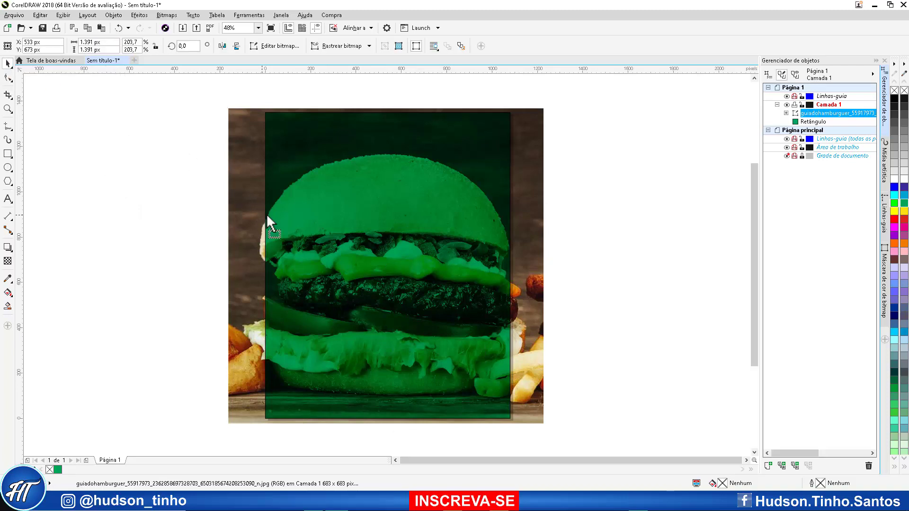
Step: Shift the burger photo left to about X 397 px and crop it to the 1080 × 1350 px page area
{"action": "left_click_drag", "start_coordinate": [267, 215], "coordinate": [208, 215]}
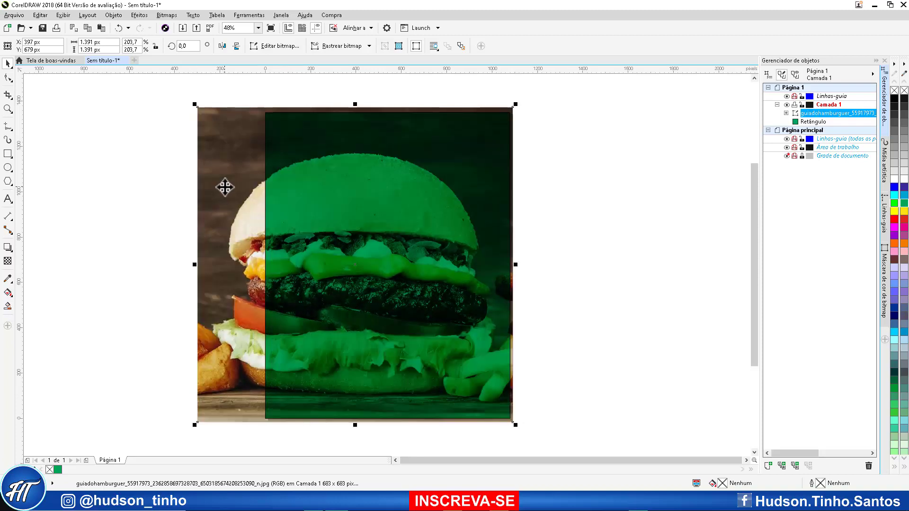
{"action": "left_click", "coordinate": [8, 95]}
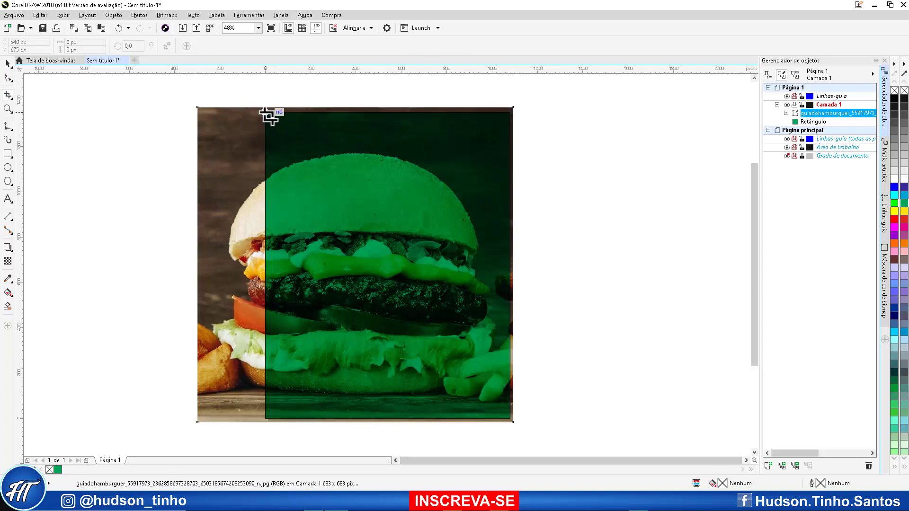
{"action": "left_click_drag", "start_coordinate": [266, 112], "coordinate": [509, 418]}
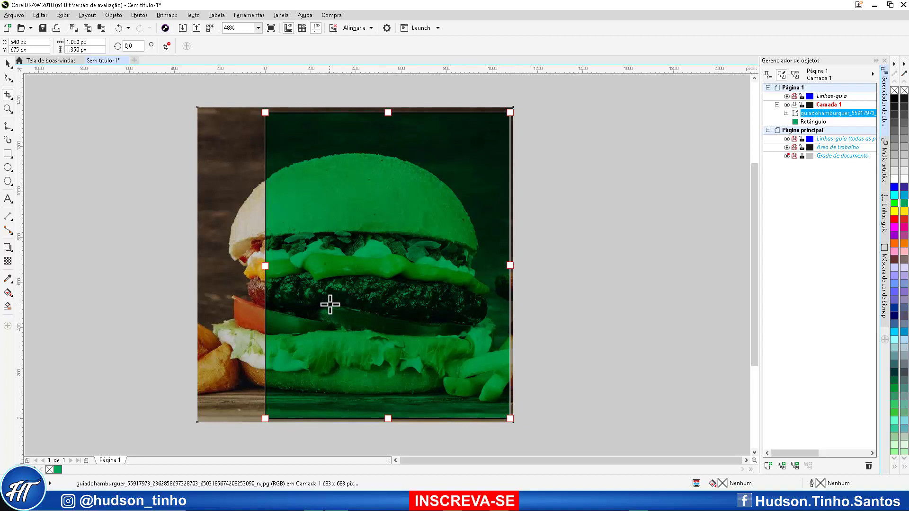
{"action": "key", "text": "Return"}
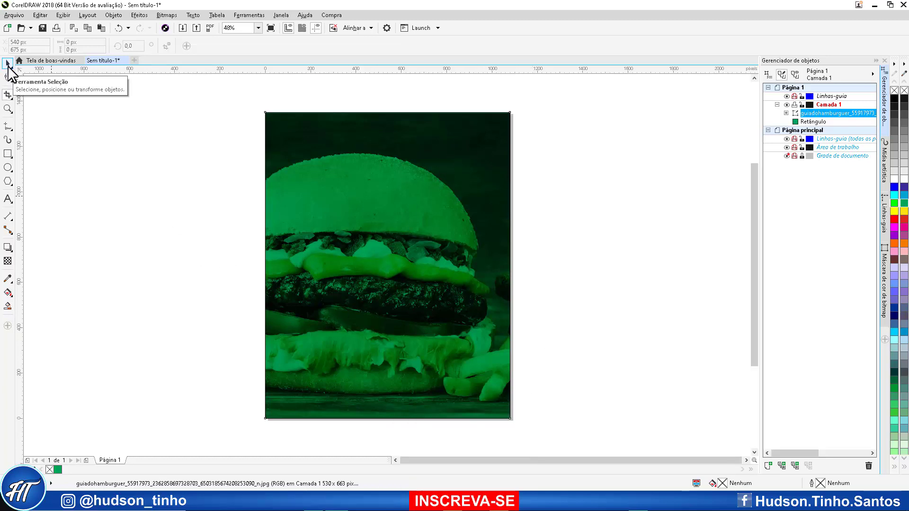
{"action": "left_click", "coordinate": [8, 65]}
{"action": "left_click", "coordinate": [200, 103]}
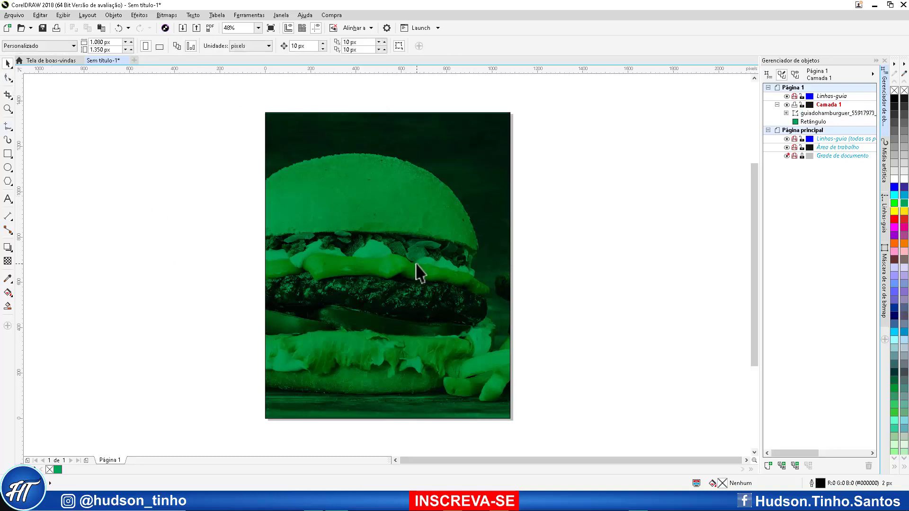
Step: Draw a full-height vertical rectangle about 576 px wide over the photo, filled with RGB black and without an outline
{"action": "left_click", "coordinate": [8, 154]}
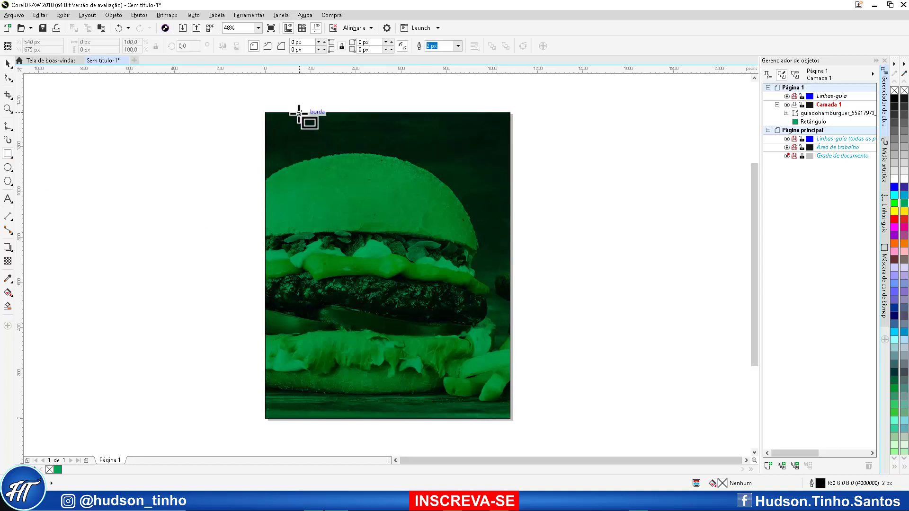
{"action": "mouse_move", "coordinate": [298, 112]}
{"action": "left_mouse_down"}
{"action": "mouse_move", "coordinate": [392, 278]}
{"action": "mouse_move", "coordinate": [400, 355]}
{"action": "mouse_move", "coordinate": [430, 418]}
{"action": "left_mouse_up"}
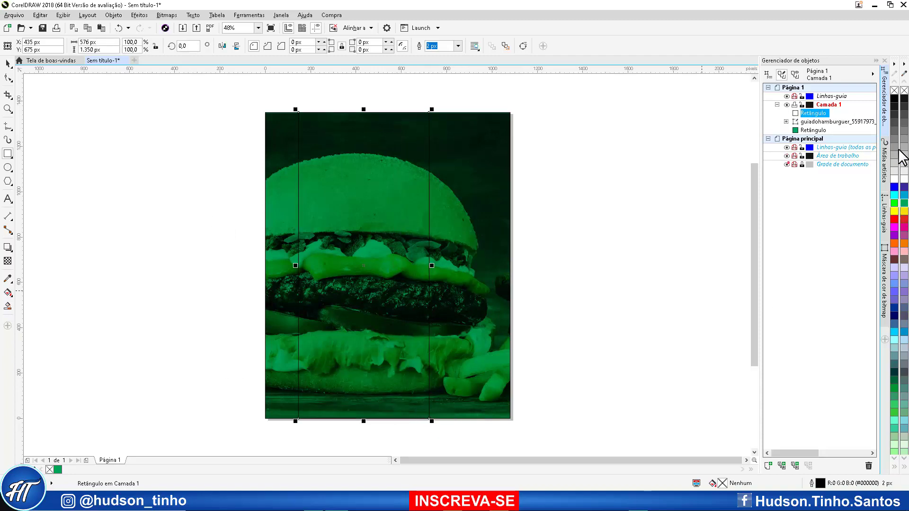
{"action": "left_click", "coordinate": [894, 99]}
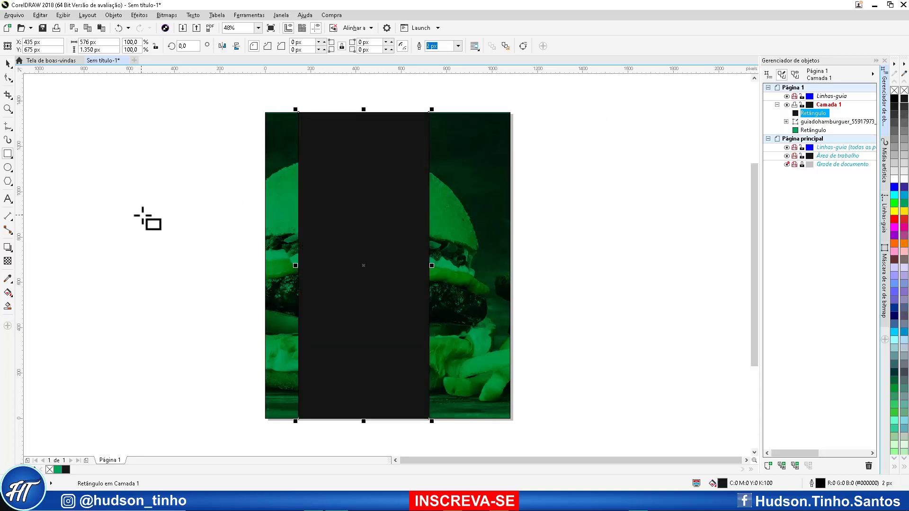
{"action": "left_click", "coordinate": [895, 100]}
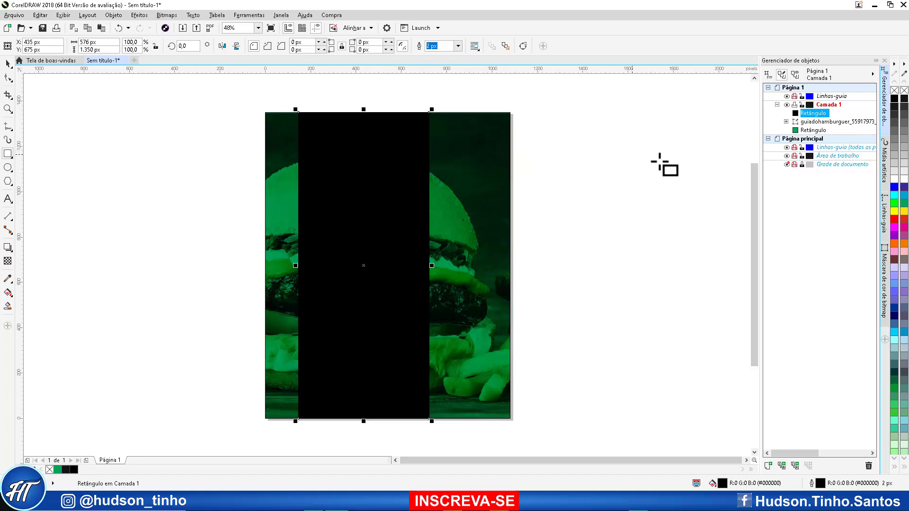
{"action": "right_click", "coordinate": [894, 90]}
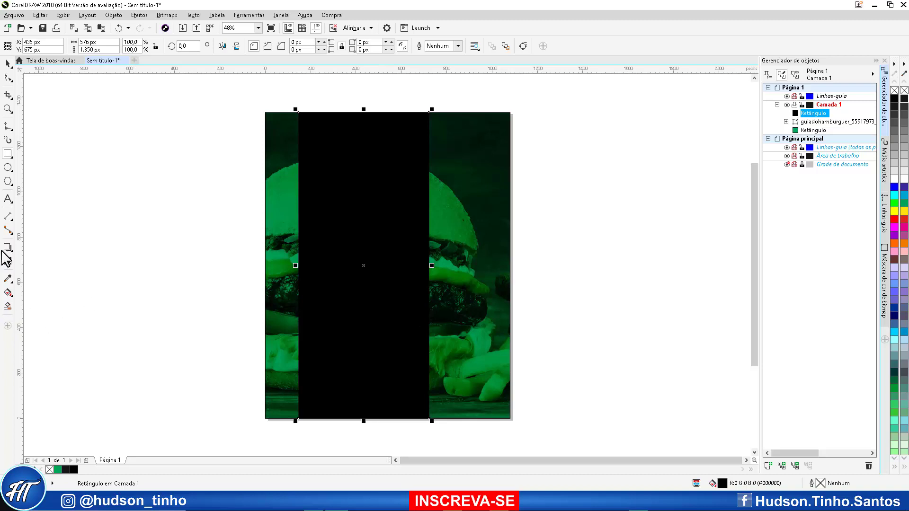
Step: Draw a circle about 276 px in diameter on the empty area left of the page
{"action": "left_click", "coordinate": [8, 169]}
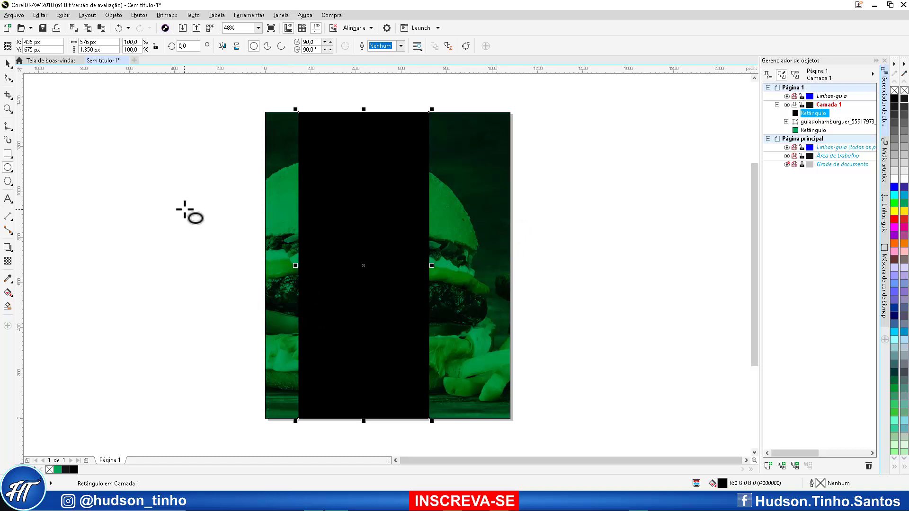
{"action": "left_click_drag", "start_coordinate": [176, 204], "coordinate": [240, 258]}
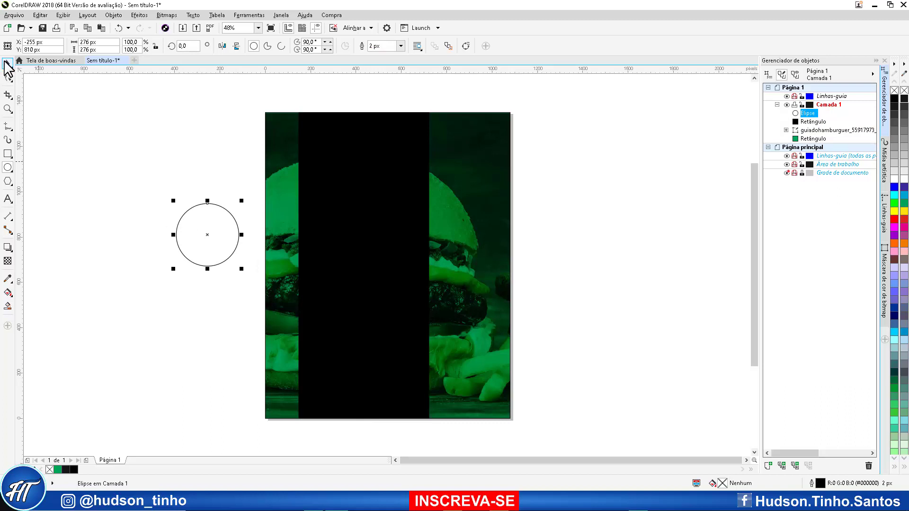
Step: Fill the circle with yellow and move it onto the black band's left edge at about X 158, Y 626 px
{"action": "left_click", "coordinate": [5, 63]}
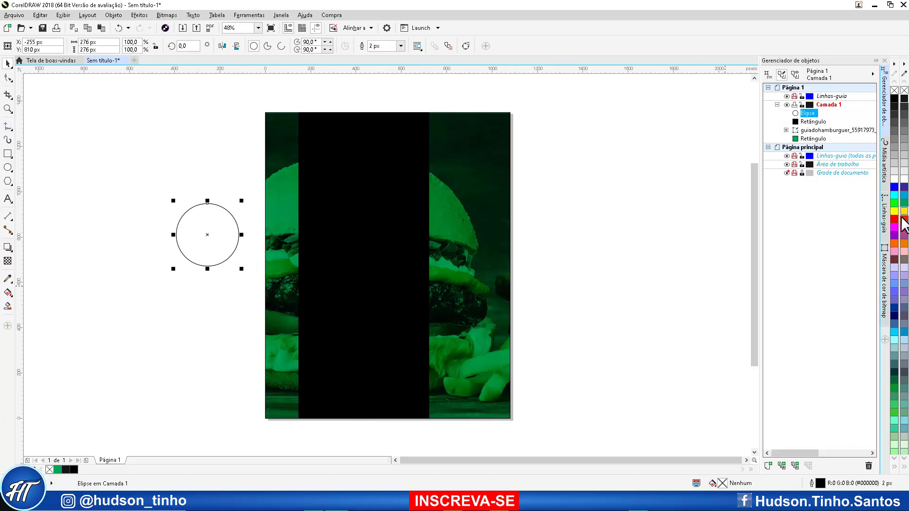
{"action": "left_click", "coordinate": [904, 213]}
{"action": "left_click_drag", "start_coordinate": [215, 239], "coordinate": [313, 287]}
{"action": "left_click_drag", "start_coordinate": [304, 280], "coordinate": [303, 280]}
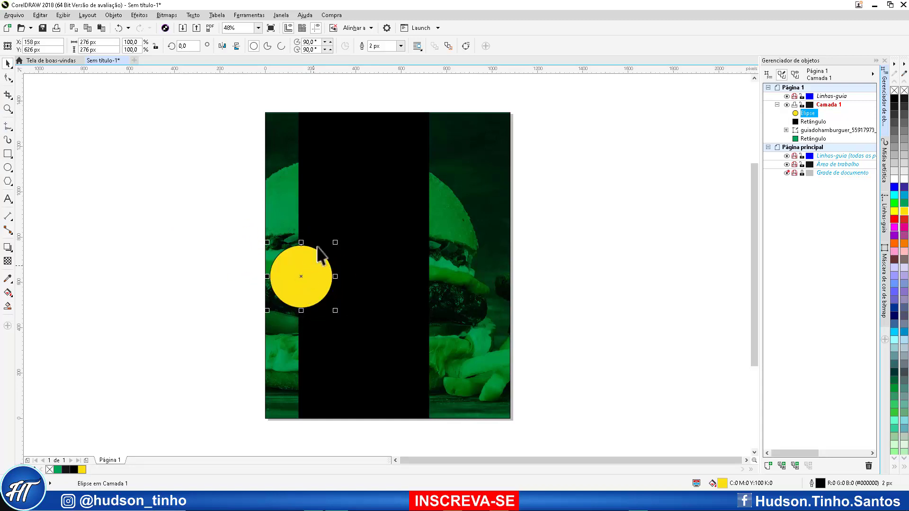
Step: Enlarge the yellow circle to about 302 px, shift it to about X 162, Y 632 px, and remove its outline
{"action": "left_click_drag", "start_coordinate": [337, 242], "coordinate": [344, 230]}
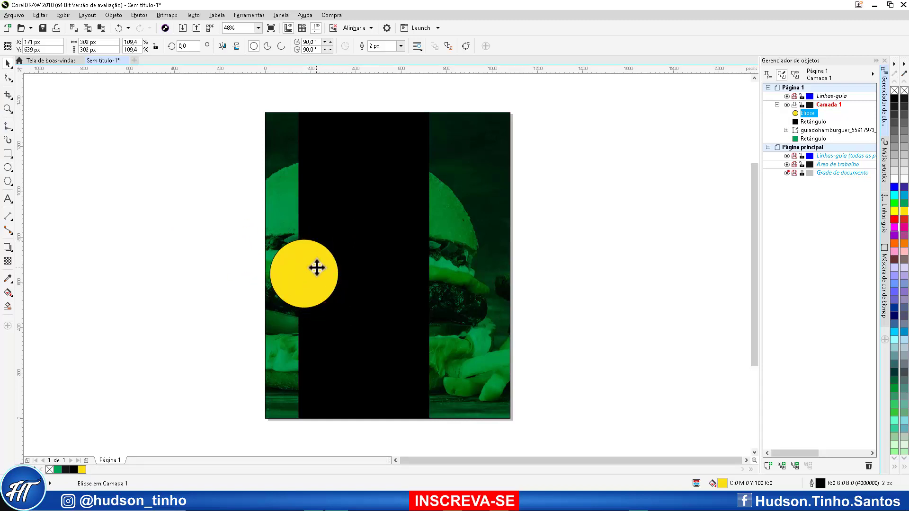
{"action": "left_click_drag", "start_coordinate": [317, 268], "coordinate": [314, 268]}
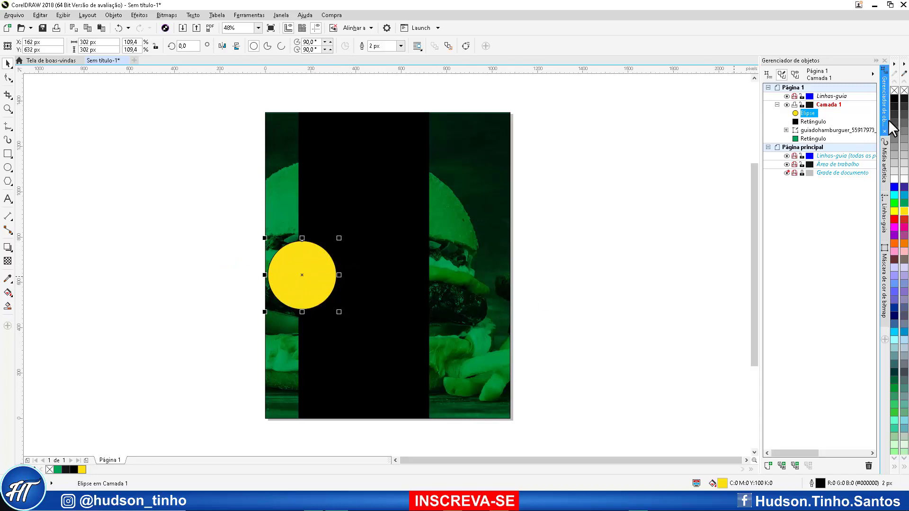
{"action": "right_click", "coordinate": [894, 90]}
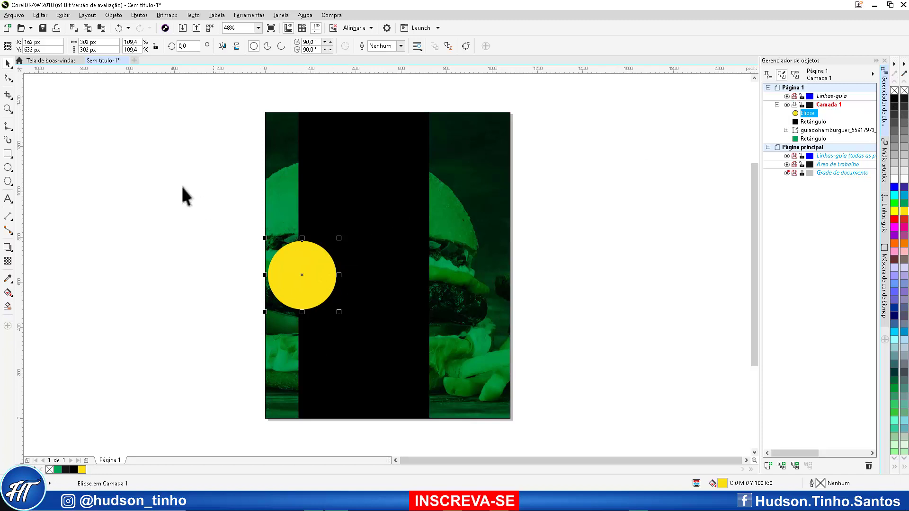
{"action": "left_click", "coordinate": [171, 175]}
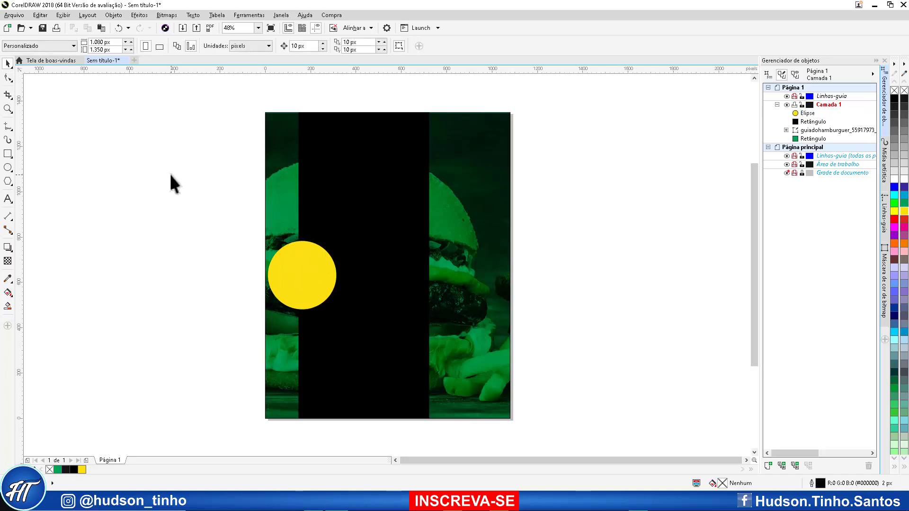
Step: Widen the black vertical rectangle on both sides to about 645 px
{"action": "left_click", "coordinate": [414, 308]}
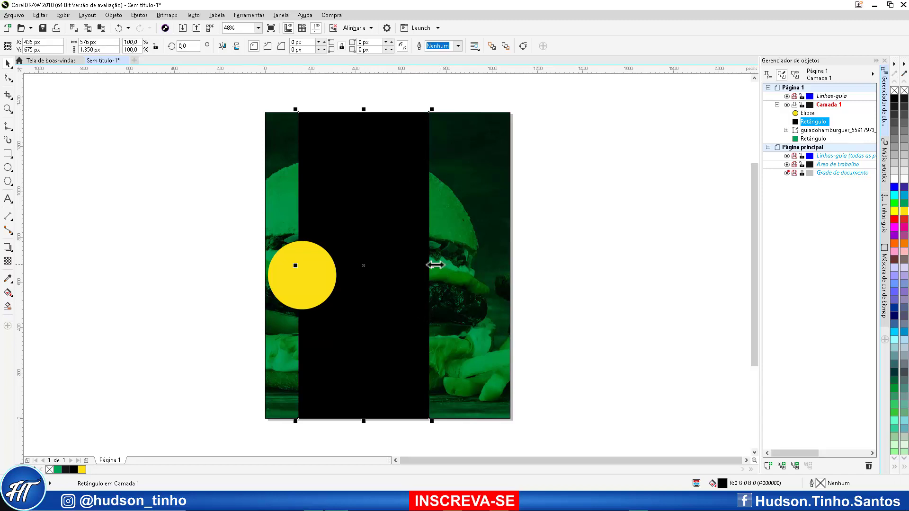
{"action": "left_click_drag", "start_coordinate": [434, 266], "coordinate": [436, 266]}
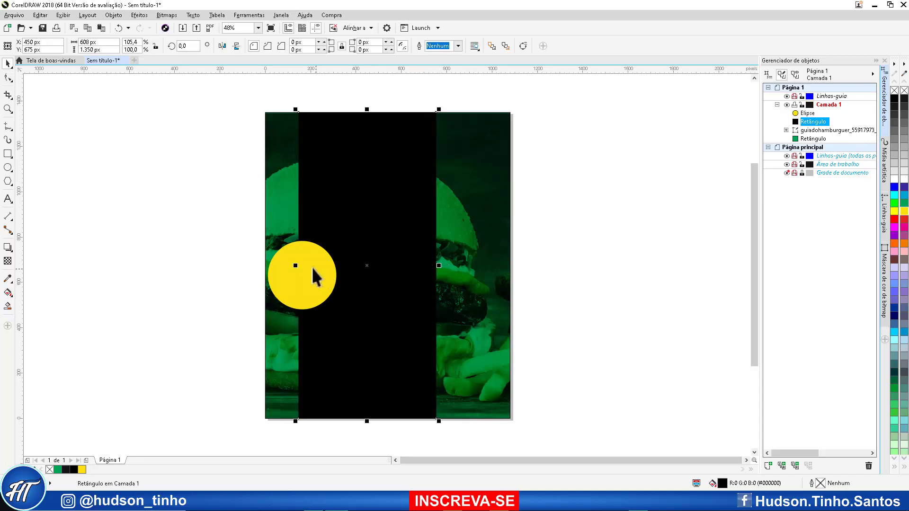
{"action": "left_click_drag", "start_coordinate": [296, 266], "coordinate": [289, 266]}
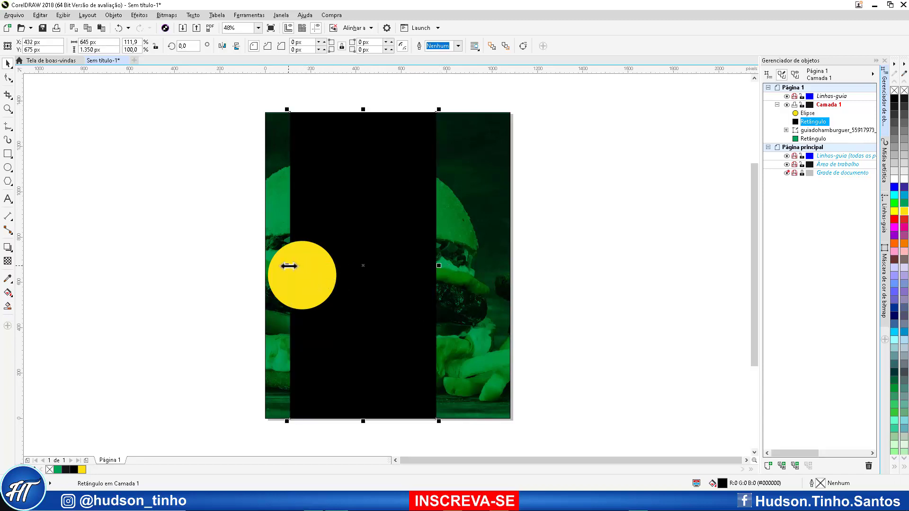
{"action": "left_click", "coordinate": [184, 201]}
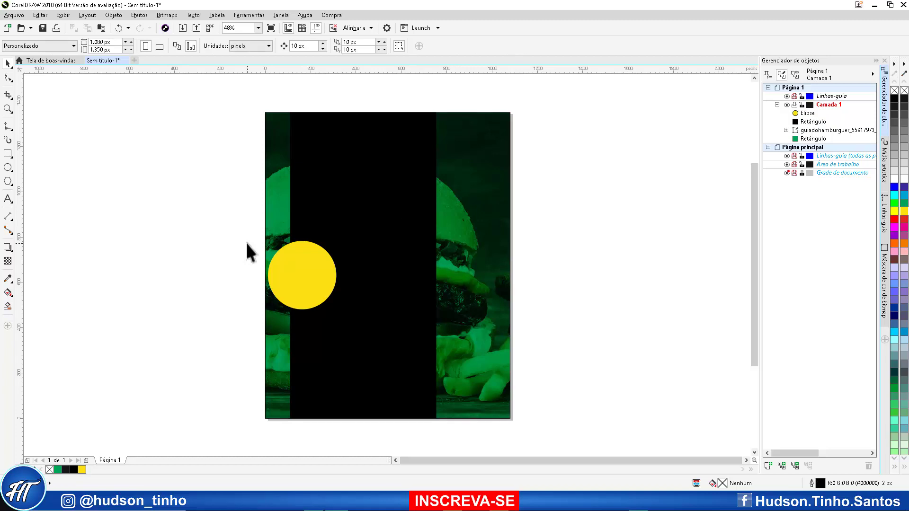
Step: Draw a rectangle about 345 × 407 px over the black band's right edge and fill it with yellow
{"action": "left_click", "coordinate": [8, 153]}
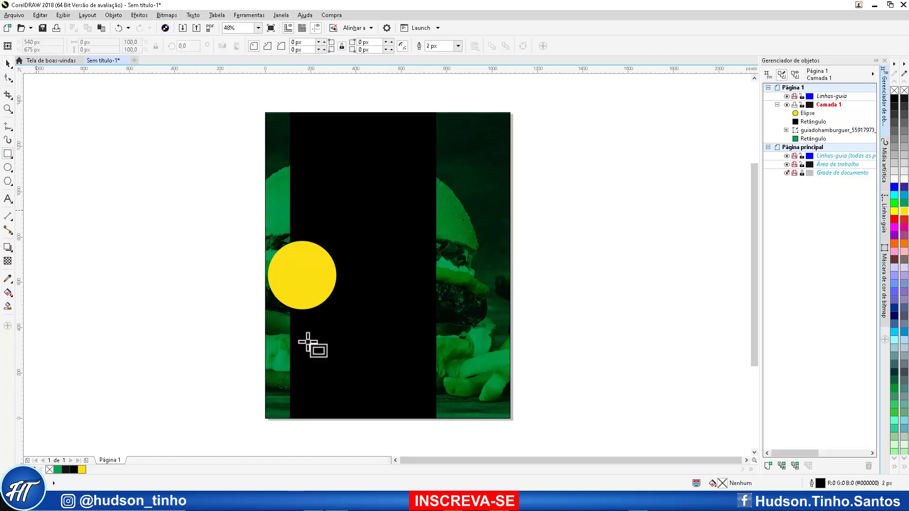
{"action": "left_click_drag", "start_coordinate": [404, 260], "coordinate": [484, 354]}
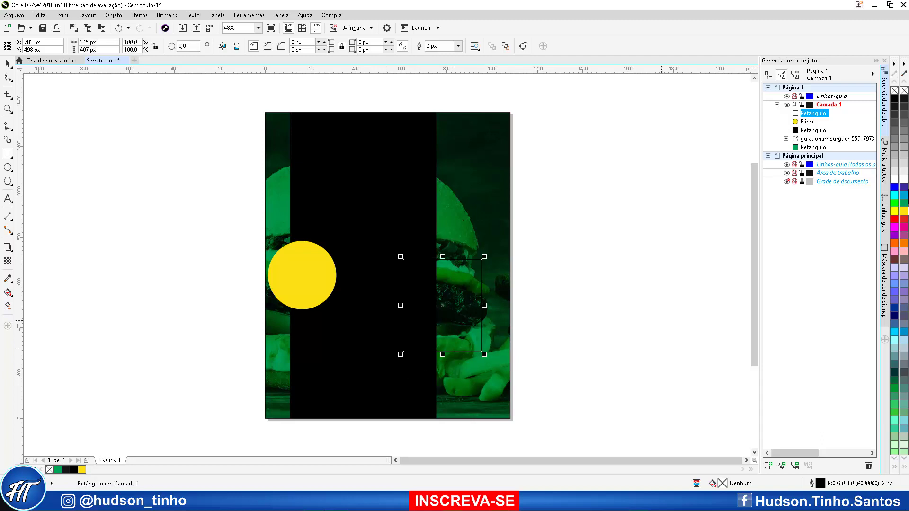
{"action": "left_click", "coordinate": [904, 211]}
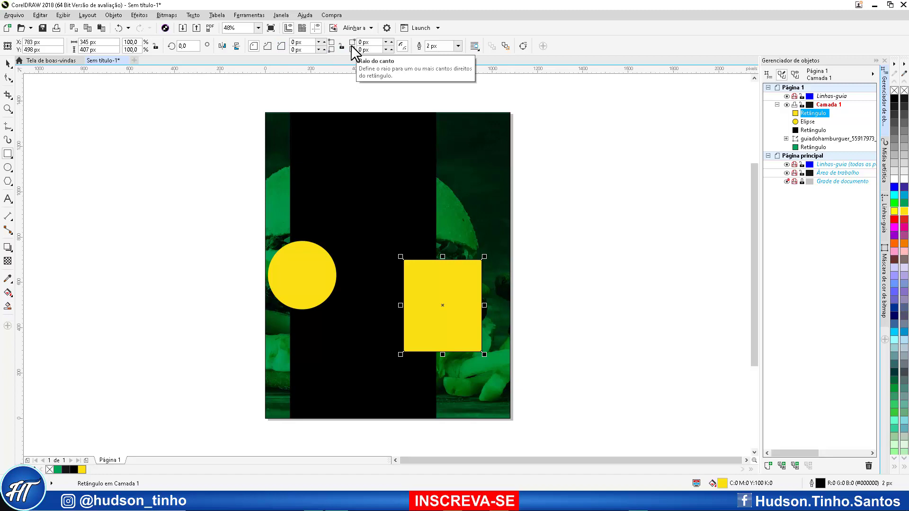
Step: Round only the yellow rectangle's bottom-right corner with a 200 px radius and remove the outline
{"action": "left_click", "coordinate": [390, 50]}
{"action": "left_click", "coordinate": [390, 49]}
{"action": "double_click", "coordinate": [363, 50]}
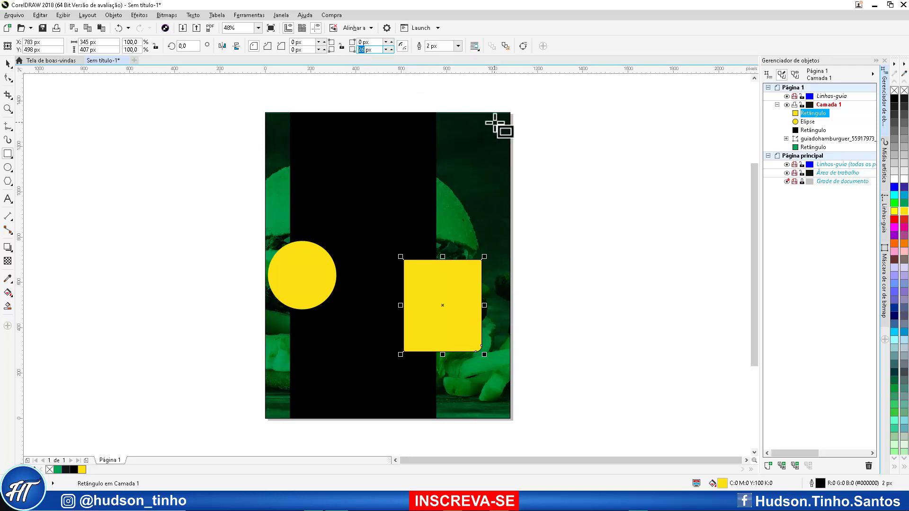
{"action": "type", "text": "70"}
{"action": "key", "text": "Return"}
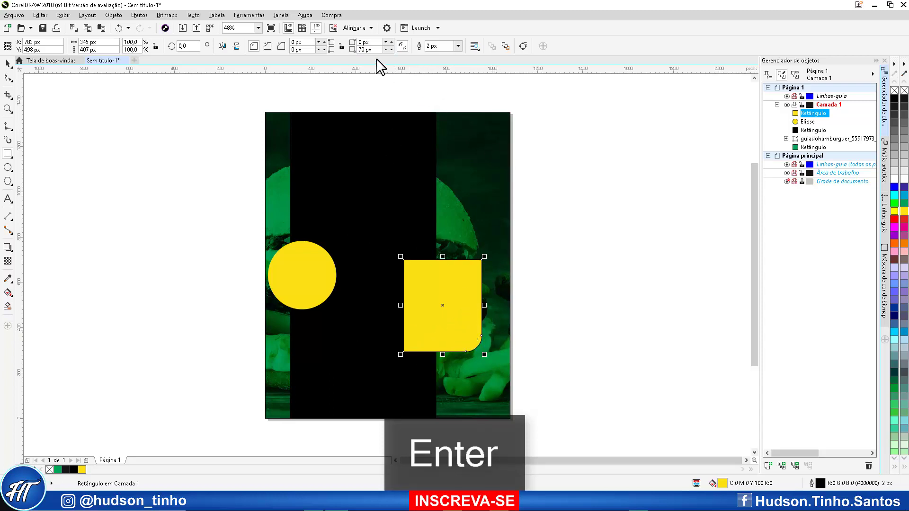
{"action": "type", "text": "20"}
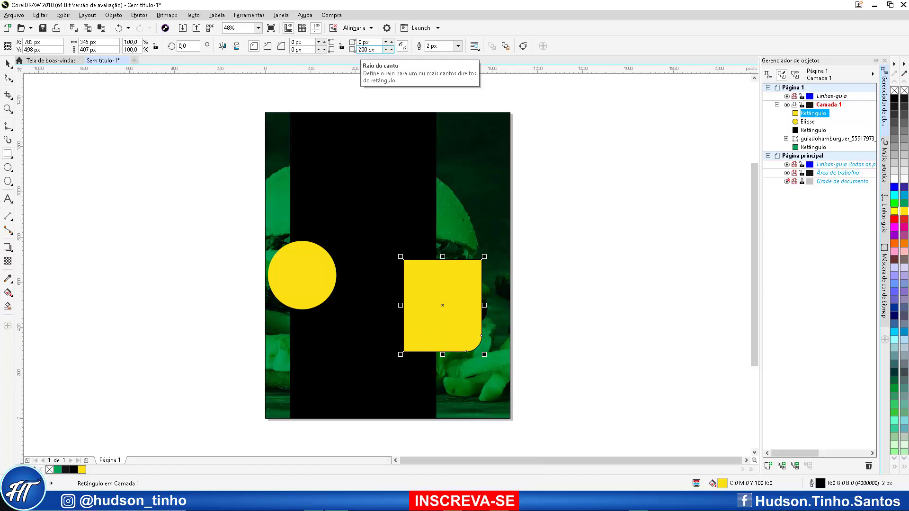
{"action": "key", "text": "Return"}
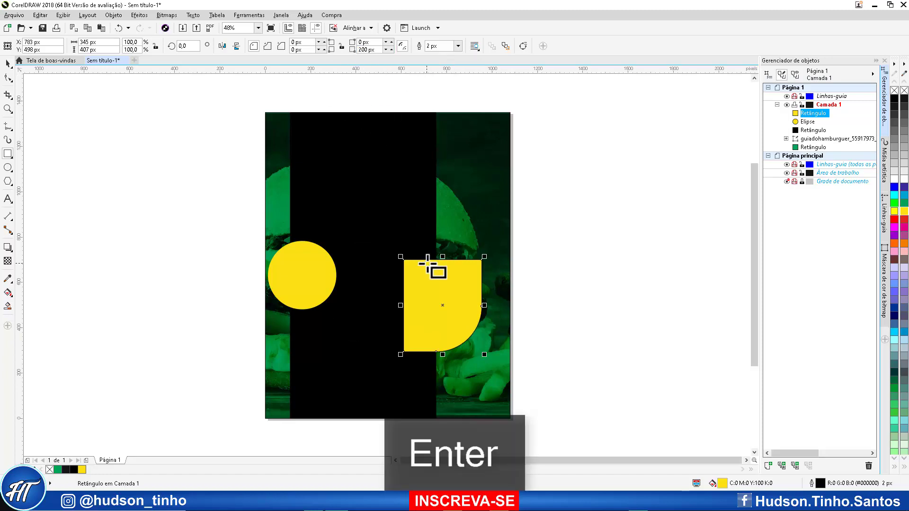
{"action": "left_click", "coordinate": [8, 64]}
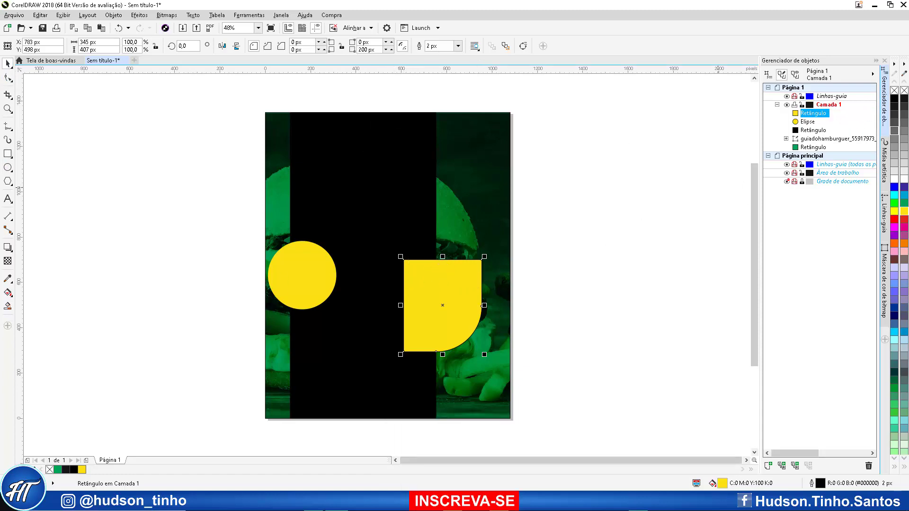
{"action": "right_click", "coordinate": [894, 90]}
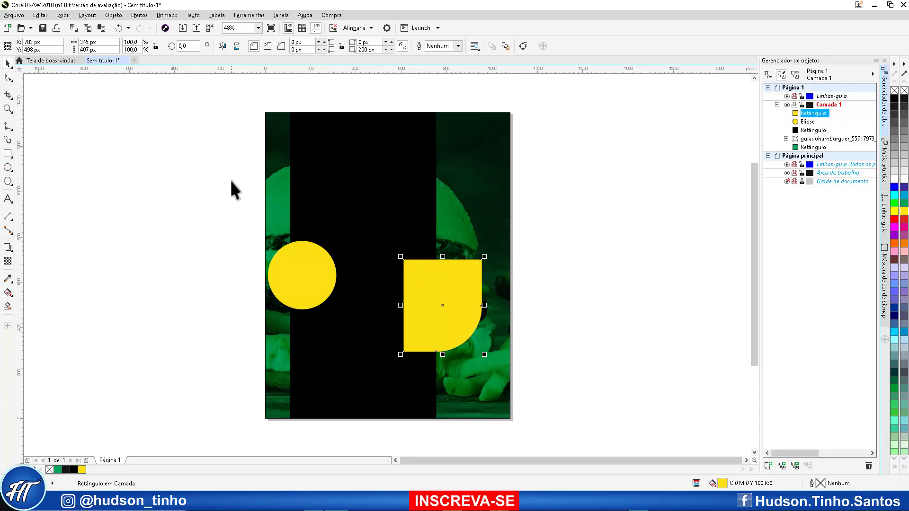
Step: Move the circle up to about Y 743 px and fill it with green (C100 M0 Y100 K0)
{"action": "left_click_drag", "start_coordinate": [321, 299], "coordinate": [321, 266]}
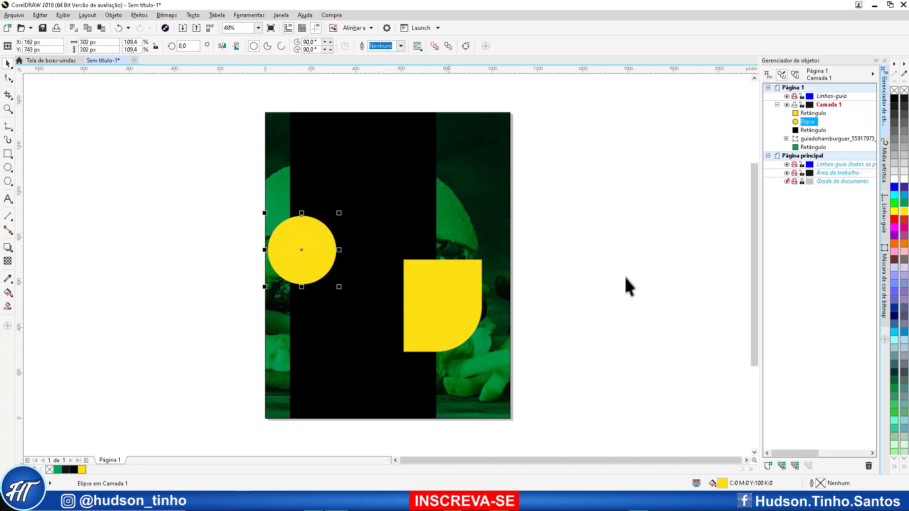
{"action": "left_click", "coordinate": [894, 219]}
{"action": "left_click", "coordinate": [190, 203]}
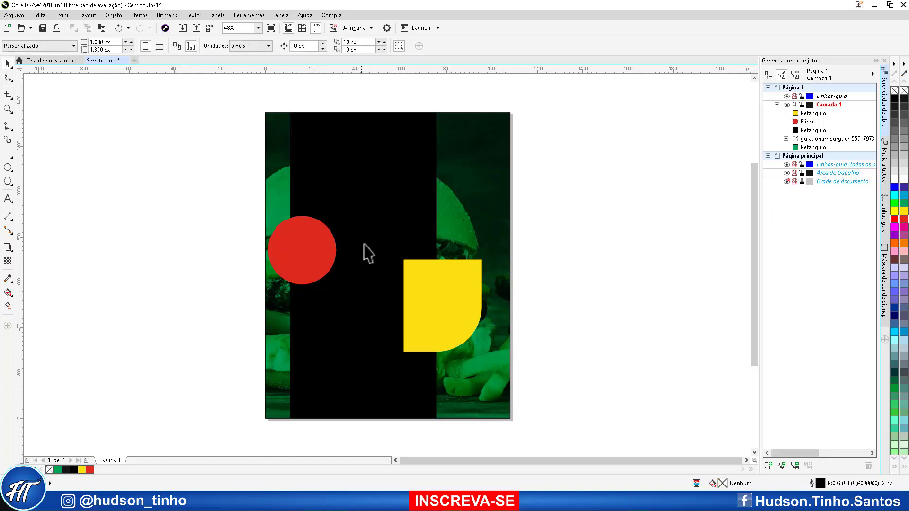
{"action": "left_click", "coordinate": [296, 246]}
{"action": "left_click", "coordinate": [903, 203]}
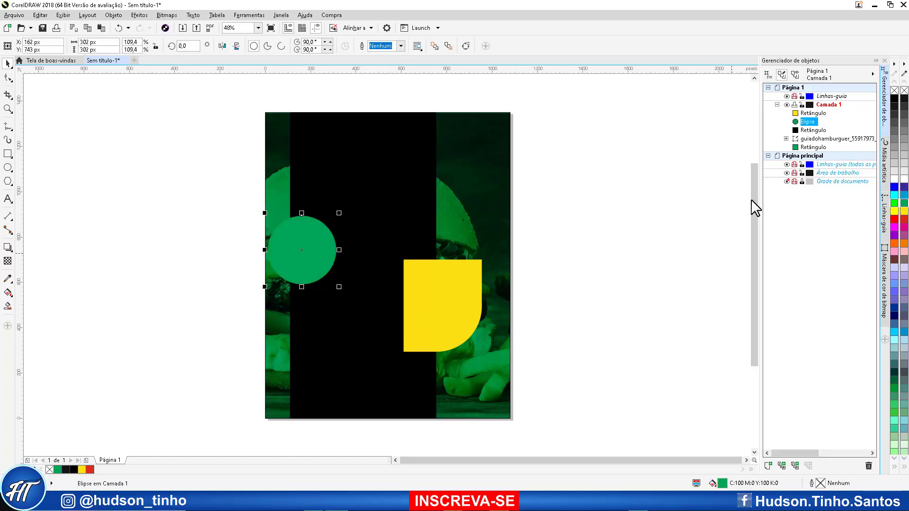
Step: Move the yellow shape down to about Y 431 px and add a drop shadow running from its top edge downward
{"action": "left_click", "coordinate": [449, 303]}
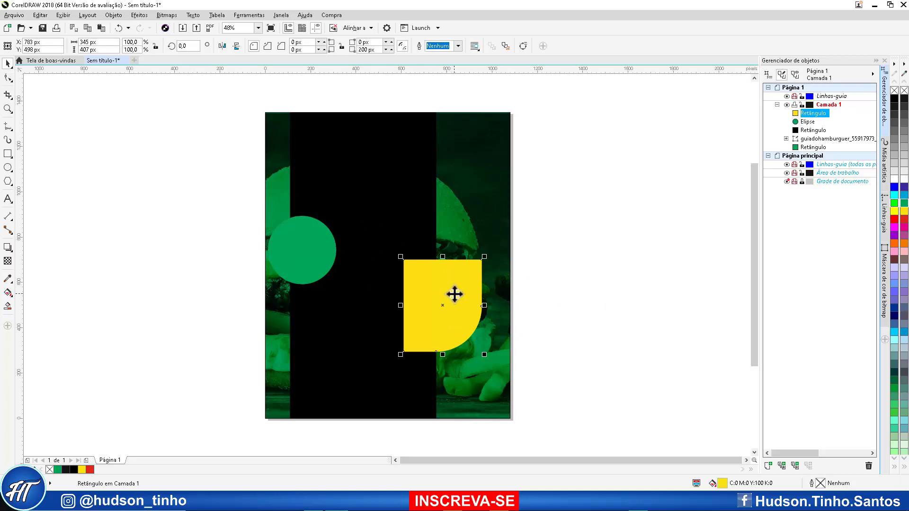
{"action": "left_click_drag", "start_coordinate": [453, 293], "coordinate": [454, 319]}
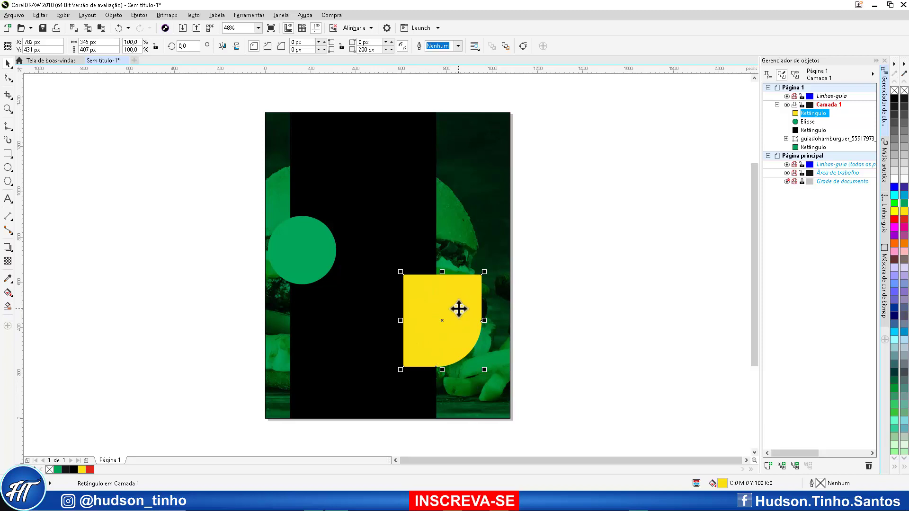
{"action": "left_click", "coordinate": [8, 250]}
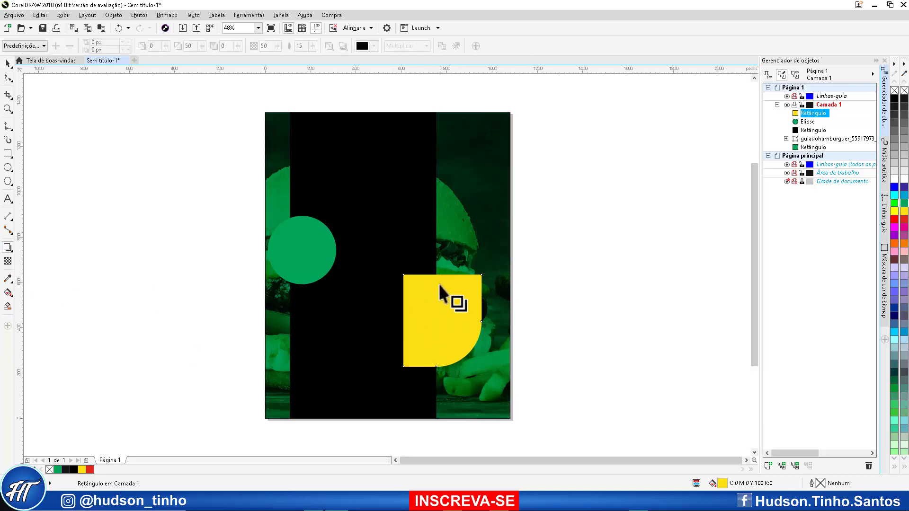
{"action": "left_click_drag", "start_coordinate": [442, 275], "coordinate": [443, 369]}
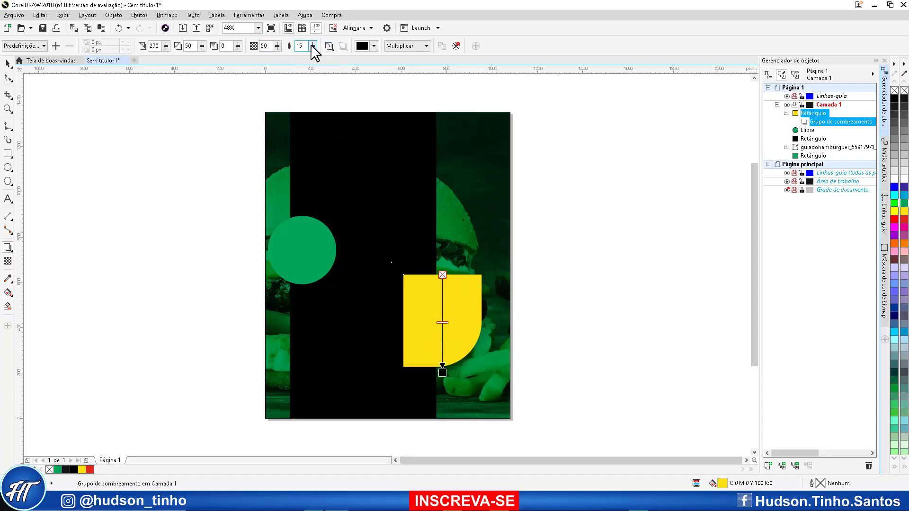
Step: Set the yellow shape's drop shadow to a feathering of 6 and an opacity of 89
{"action": "left_click_drag", "start_coordinate": [311, 46], "coordinate": [311, 46]}
{"action": "left_click_drag", "start_coordinate": [313, 46], "coordinate": [310, 46]}
{"action": "left_click_drag", "start_coordinate": [312, 46], "coordinate": [303, 61]}
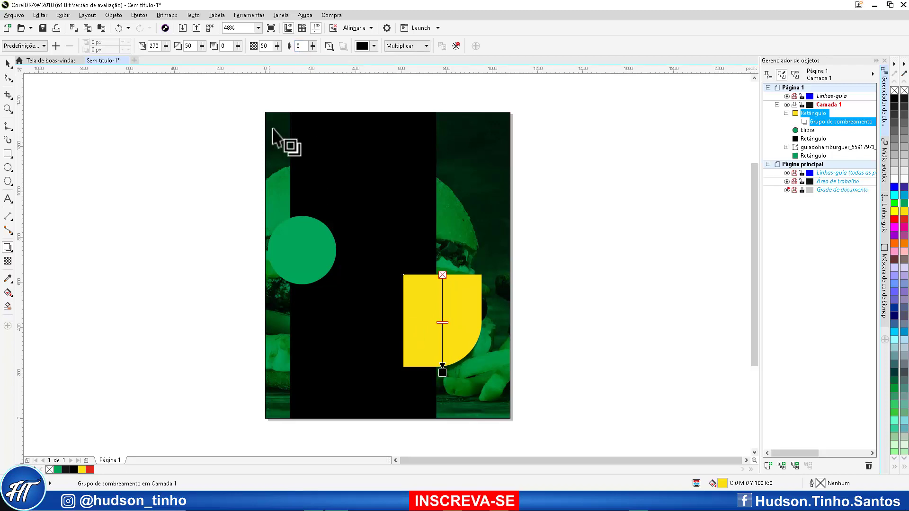
{"action": "left_click_drag", "start_coordinate": [312, 46], "coordinate": [312, 47]}
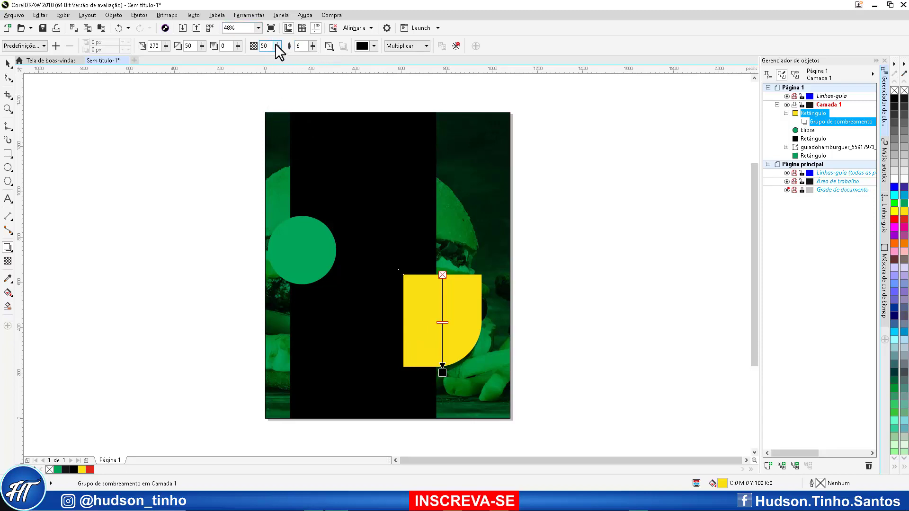
{"action": "left_click_drag", "start_coordinate": [276, 46], "coordinate": [277, 46]}
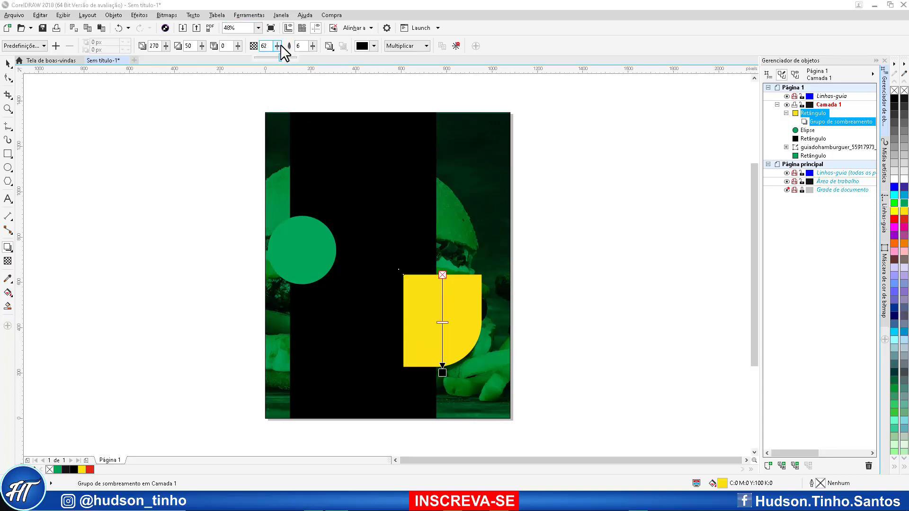
{"action": "left_click_drag", "start_coordinate": [278, 43], "coordinate": [284, 44]}
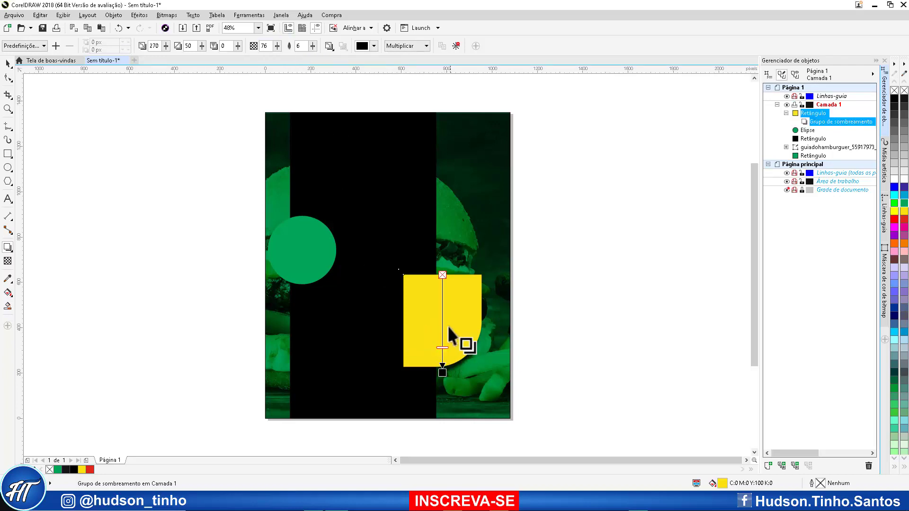
{"action": "left_click_drag", "start_coordinate": [443, 346], "coordinate": [442, 361]}
{"action": "left_click", "coordinate": [10, 66]}
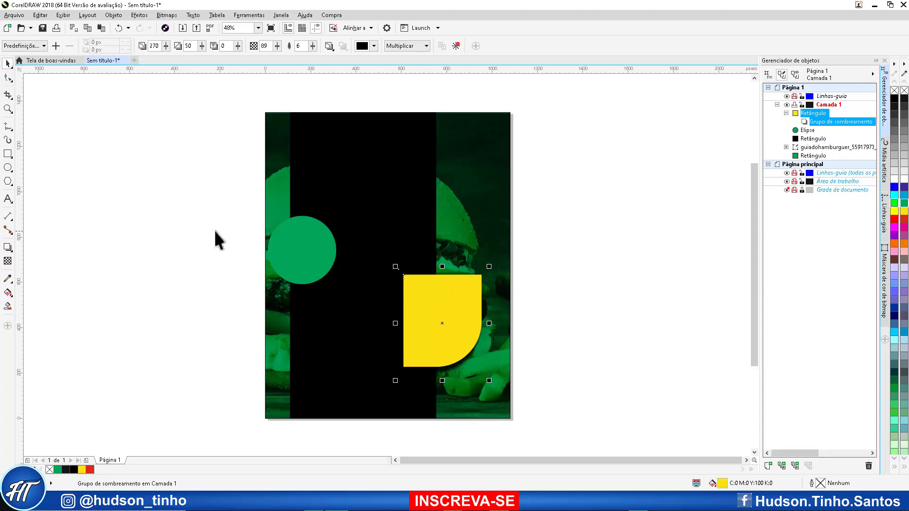
{"action": "left_click", "coordinate": [234, 177]}
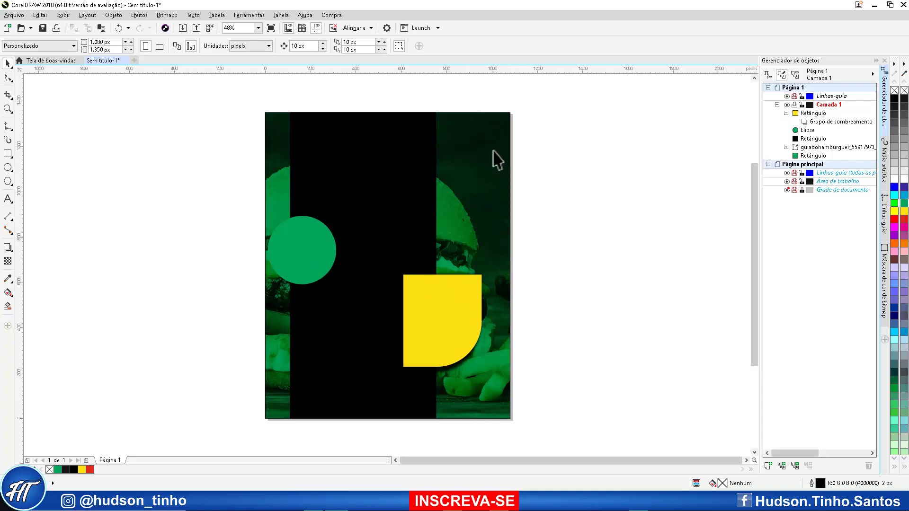
Step: Duplicate the burger photo and move the copy off the page to the left, at about X -583, Y 695 px
{"action": "left_click", "coordinate": [461, 216]}
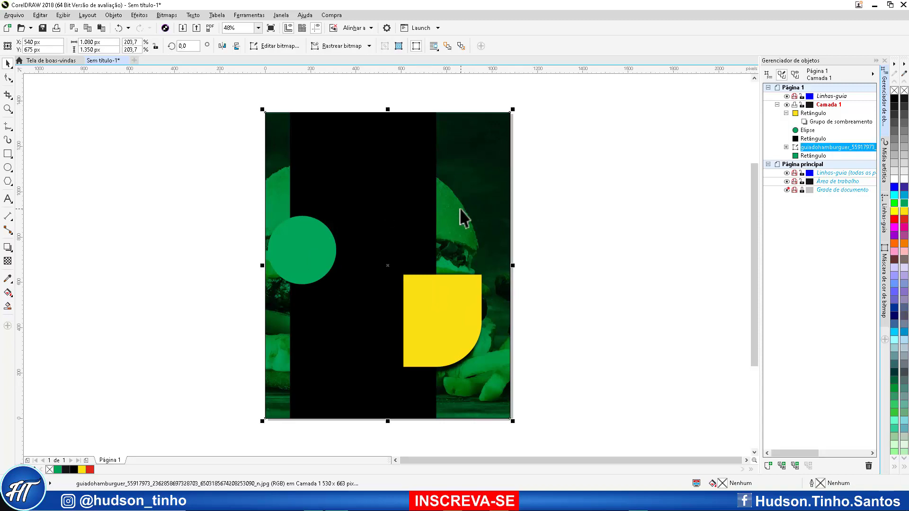
{"action": "key", "text": "ctrl+c"}
{"action": "key", "text": "ctrl+v"}
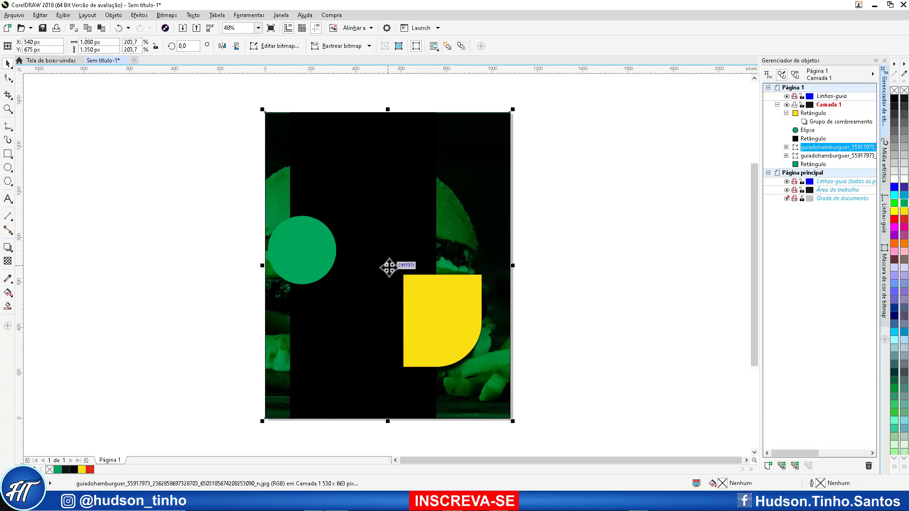
{"action": "left_click_drag", "start_coordinate": [389, 268], "coordinate": [134, 262]}
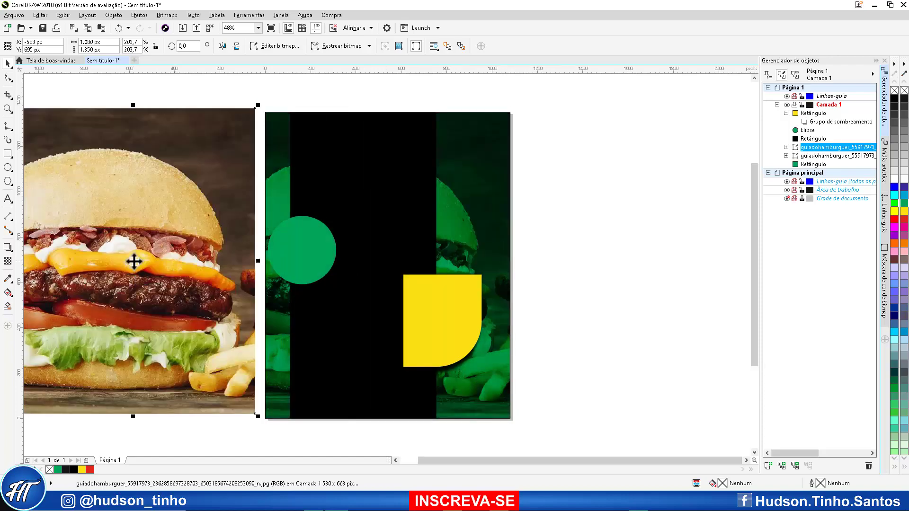
Step: Set the transparency merge mode of the burger photo copy beside the page to Normal
{"action": "scroll", "coordinate": [347, 258], "scroll_direction": "down", "scroll_amount": 3}
{"action": "scroll", "coordinate": [292, 264], "scroll_direction": "up", "scroll_amount": 2}
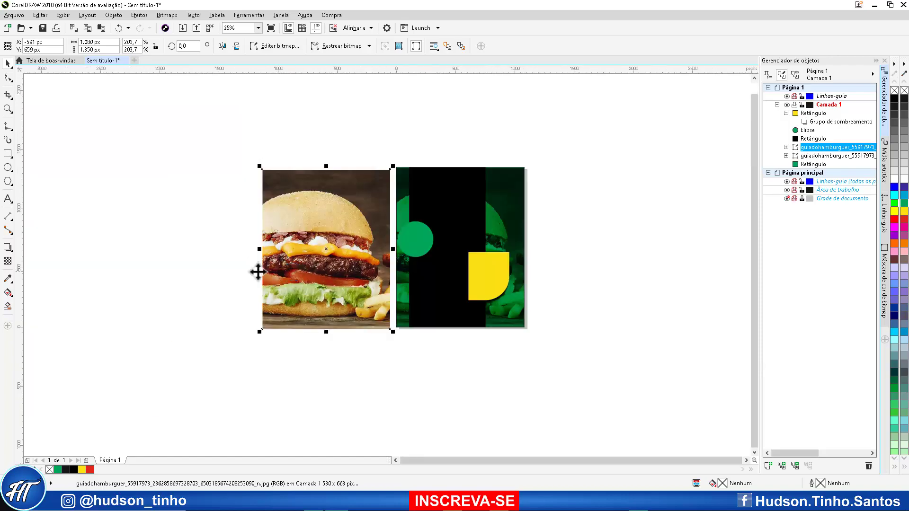
{"action": "scroll", "coordinate": [496, 218], "scroll_direction": "up", "scroll_amount": 2}
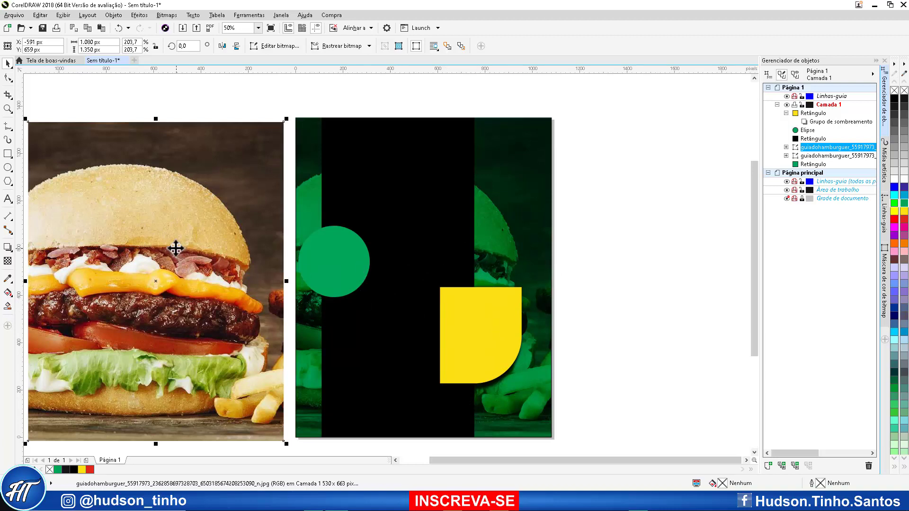
{"action": "left_click", "coordinate": [8, 260]}
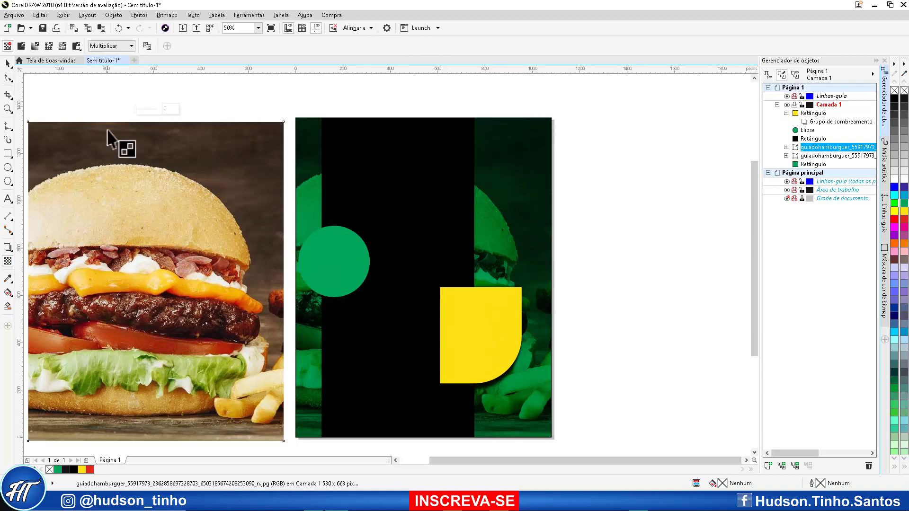
{"action": "key", "text": "ctrl+z"}
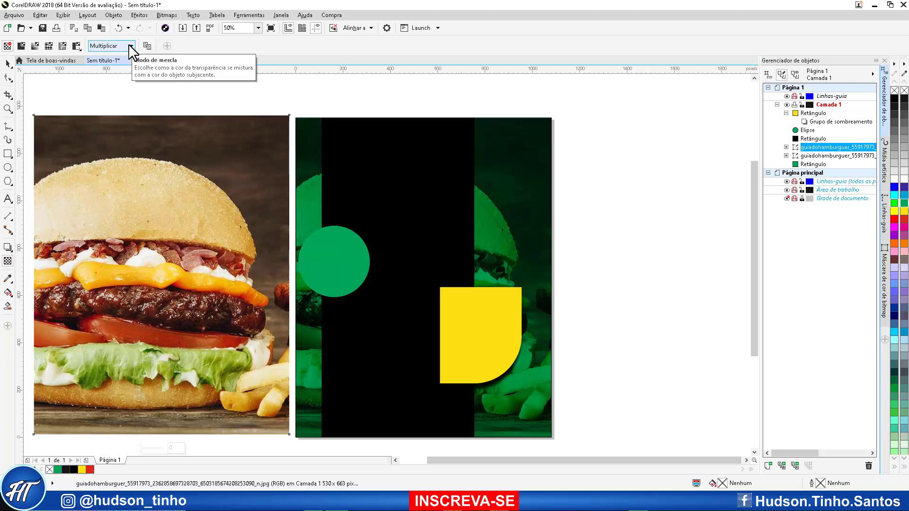
{"action": "left_click", "coordinate": [128, 45]}
{"action": "left_click", "coordinate": [120, 57]}
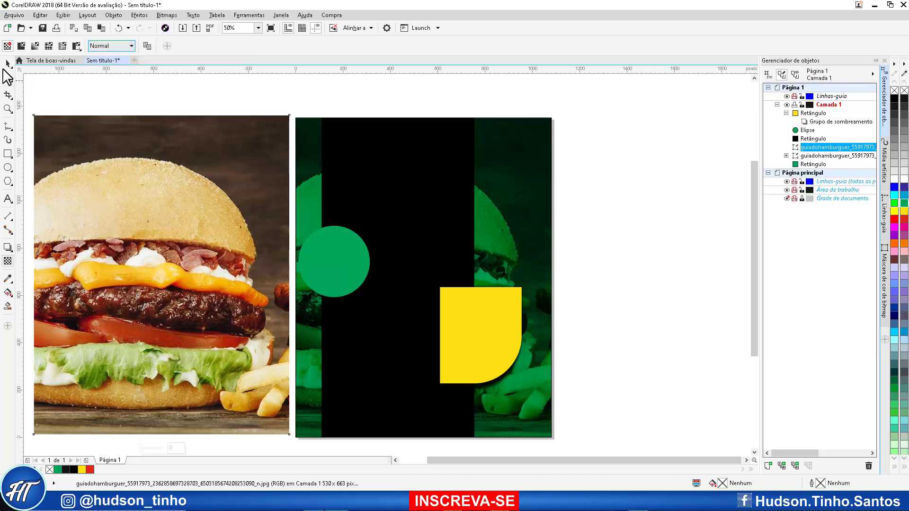
{"action": "left_click", "coordinate": [9, 66]}
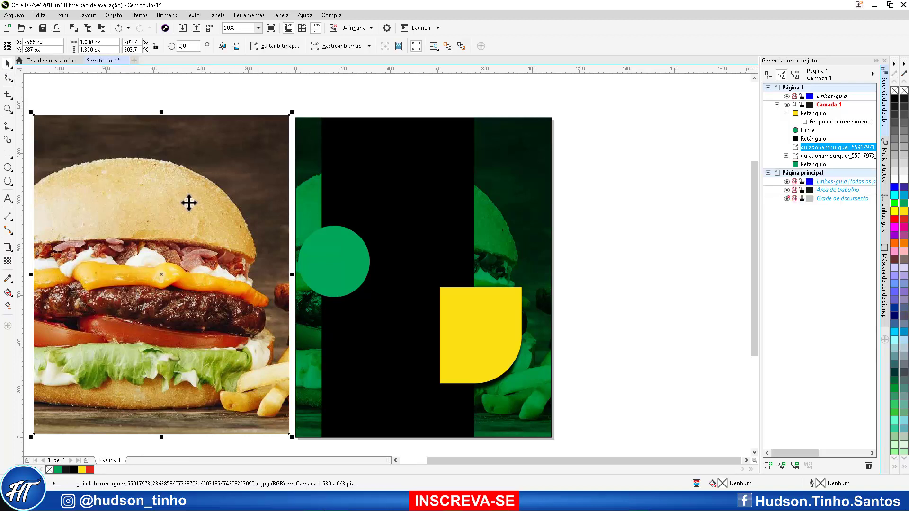
Step: Scale the burger photo copy down to about 628 × 785 px and move it to about X -356, Y 626 px
{"action": "mouse_move", "coordinate": [189, 203]}
{"action": "left_mouse_down"}
{"action": "mouse_move", "coordinate": [254, 209]}
{"action": "mouse_move", "coordinate": [183, 202]}
{"action": "left_mouse_up"}
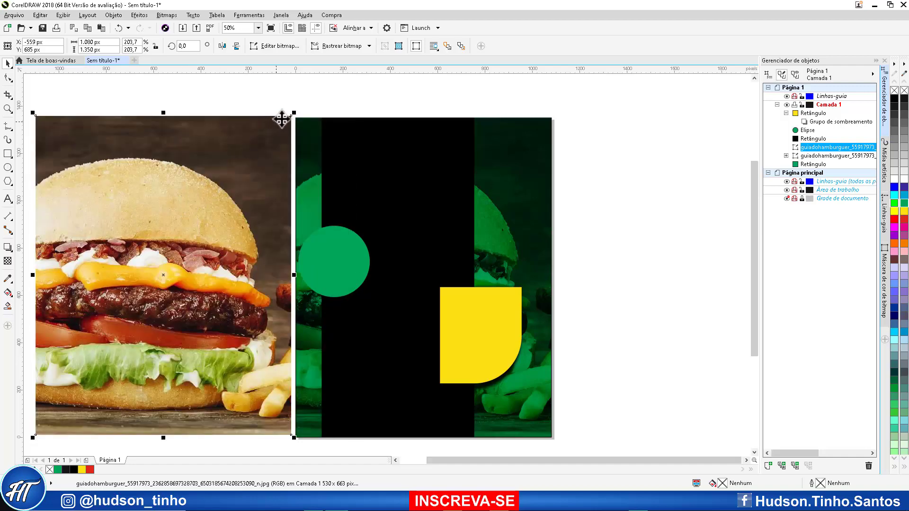
{"action": "scroll", "coordinate": [349, 212], "scroll_direction": "down", "scroll_amount": 4}
{"action": "scroll", "coordinate": [336, 213], "scroll_direction": "up", "scroll_amount": 2}
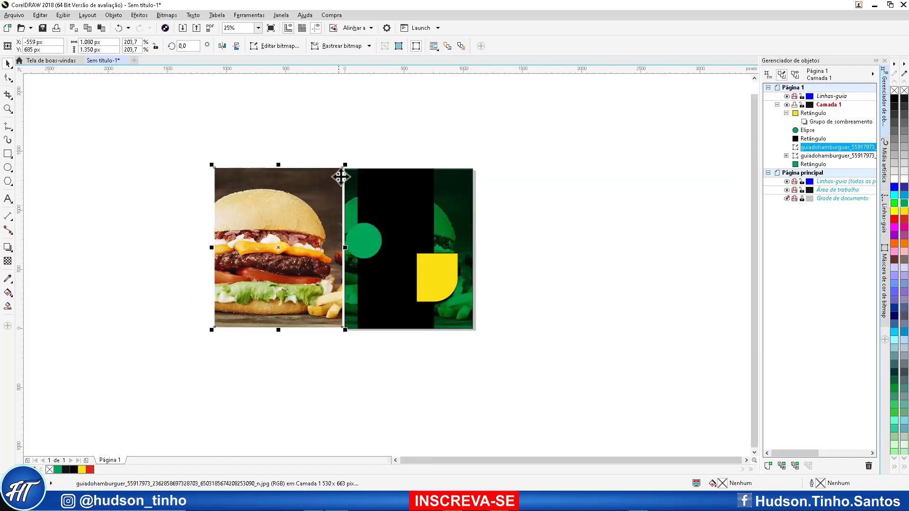
{"action": "left_click_drag", "start_coordinate": [345, 167], "coordinate": [329, 185]}
{"action": "left_click_drag", "start_coordinate": [292, 231], "coordinate": [288, 235]}
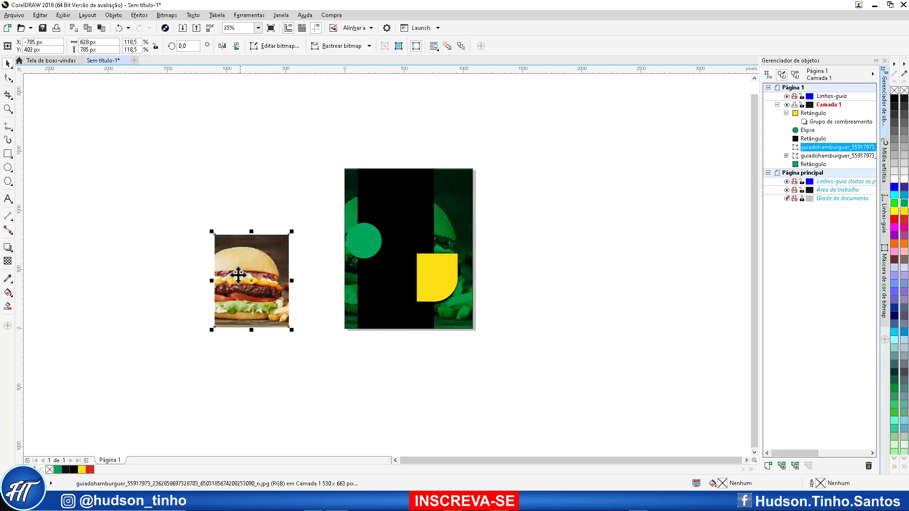
{"action": "left_click_drag", "start_coordinate": [239, 263], "coordinate": [342, 220]}
{"action": "scroll", "coordinate": [268, 252], "scroll_direction": "up", "scroll_amount": 2}
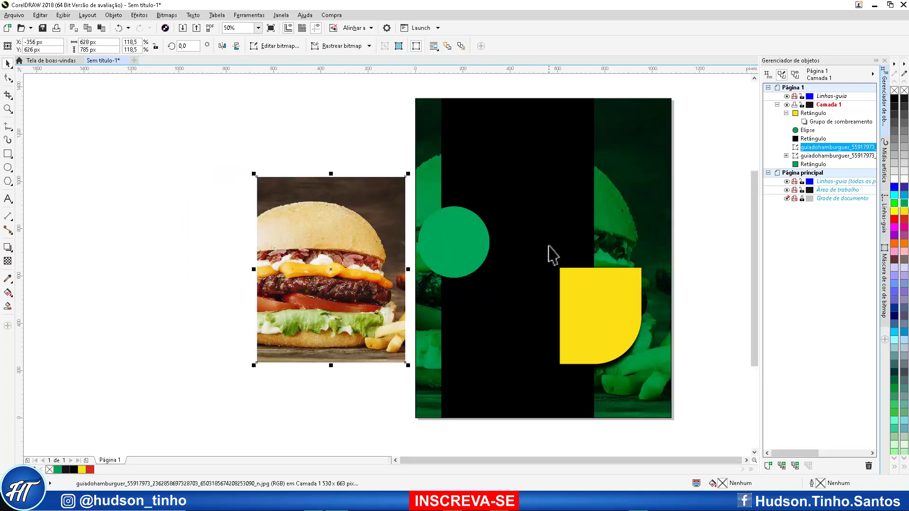
Step: Move the yellow shape farther right, across the black band's right edge, and shift the burger copy to about X -405, Y 630 px
{"action": "left_click", "coordinate": [586, 288]}
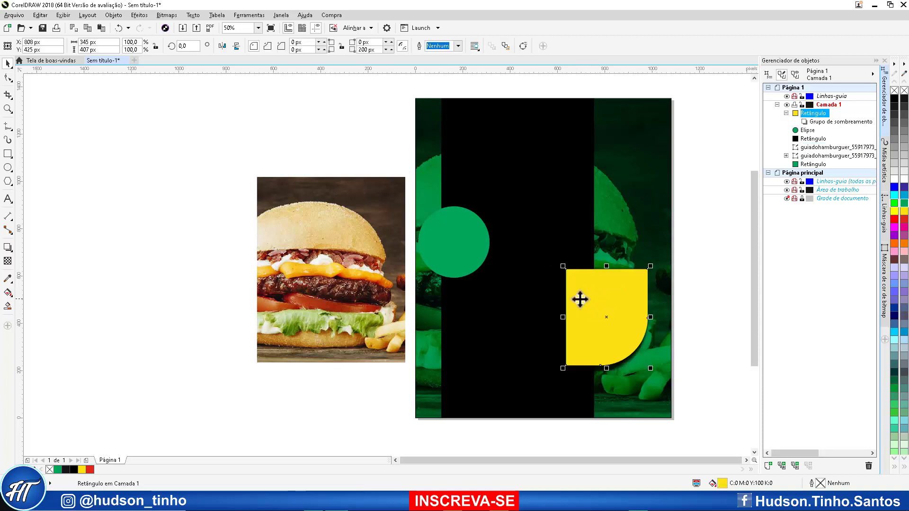
{"action": "left_click_drag", "start_coordinate": [580, 298], "coordinate": [593, 304]}
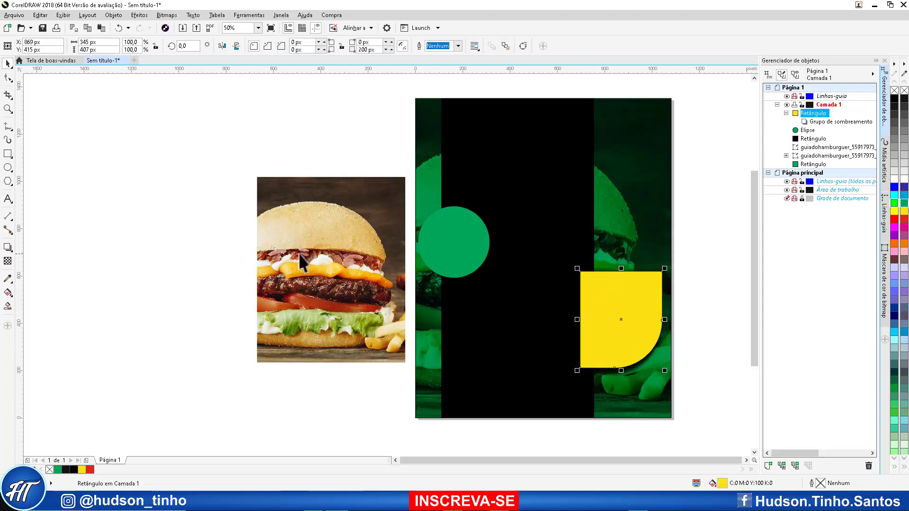
{"action": "left_click_drag", "start_coordinate": [645, 319], "coordinate": [642, 320]}
{"action": "left_click_drag", "start_coordinate": [355, 250], "coordinate": [343, 248]}
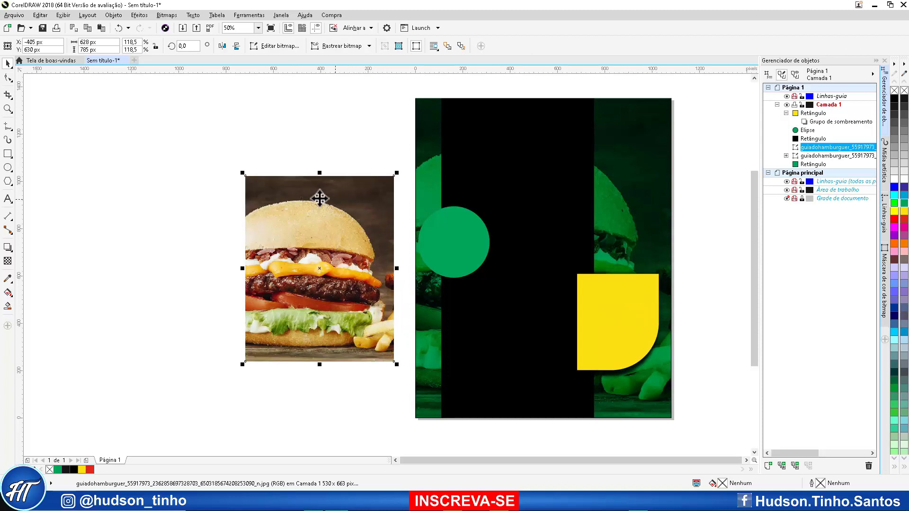
Step: Start a Pen tool outline at the photo's left edge and curve it along the top of the burger bun
{"action": "left_click", "coordinate": [6, 127]}
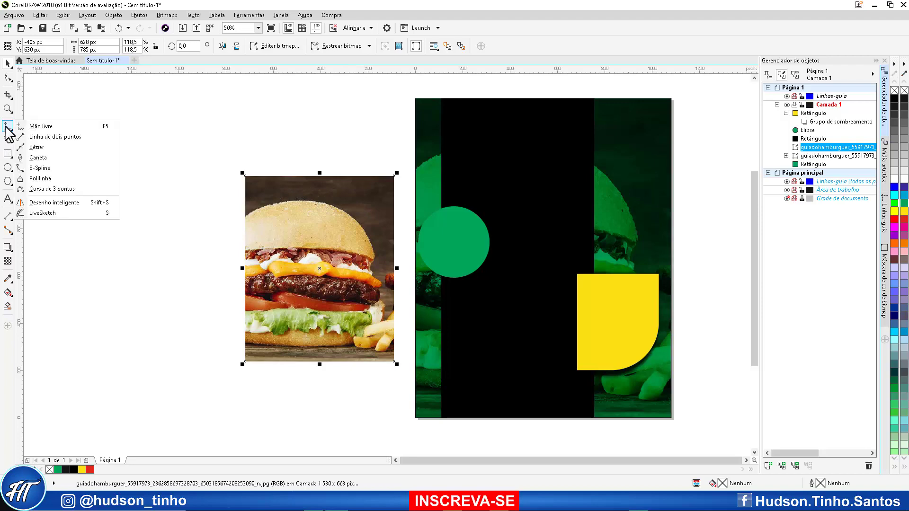
{"action": "left_click", "coordinate": [30, 158]}
{"action": "scroll", "coordinate": [286, 198], "scroll_direction": "up", "scroll_amount": 2}
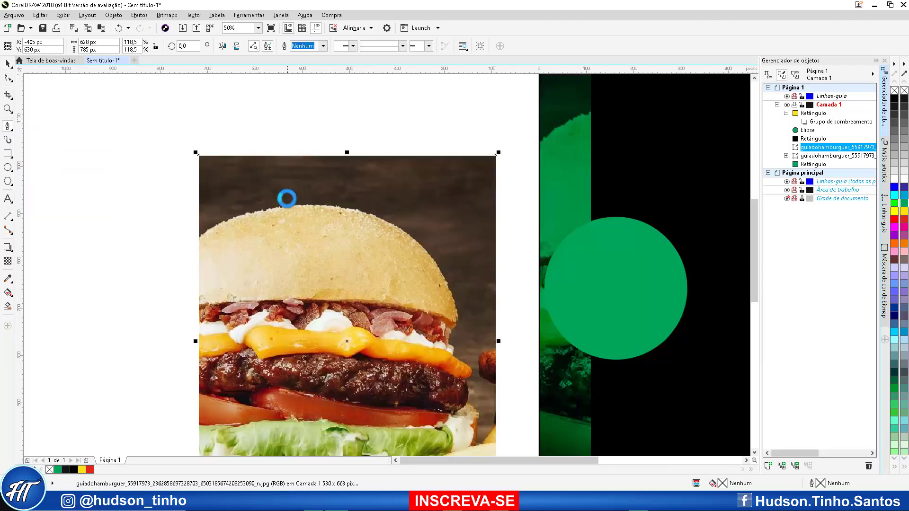
{"action": "left_click", "coordinate": [199, 247]}
{"action": "scroll", "coordinate": [234, 219], "scroll_direction": "up", "scroll_amount": 3}
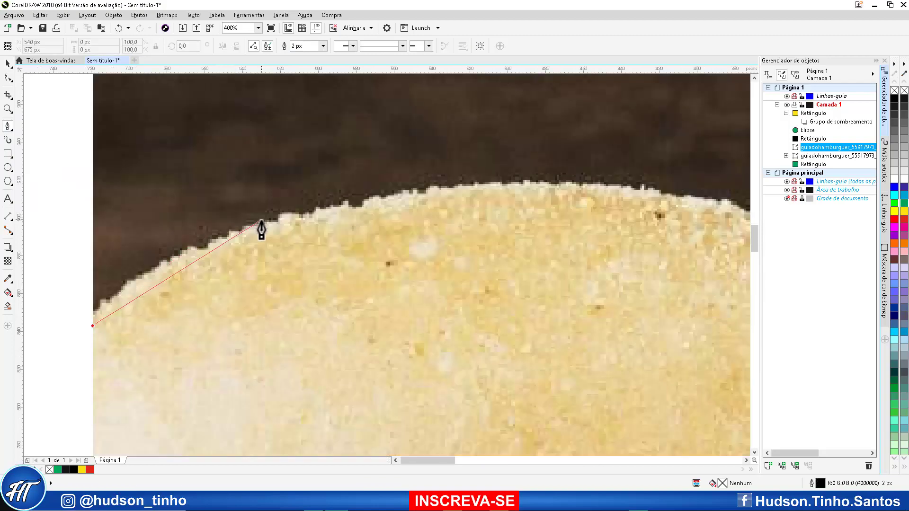
{"action": "left_click_drag", "start_coordinate": [680, 198], "coordinate": [739, 207]}
{"action": "scroll", "coordinate": [683, 203], "scroll_direction": "down", "scroll_amount": 1}
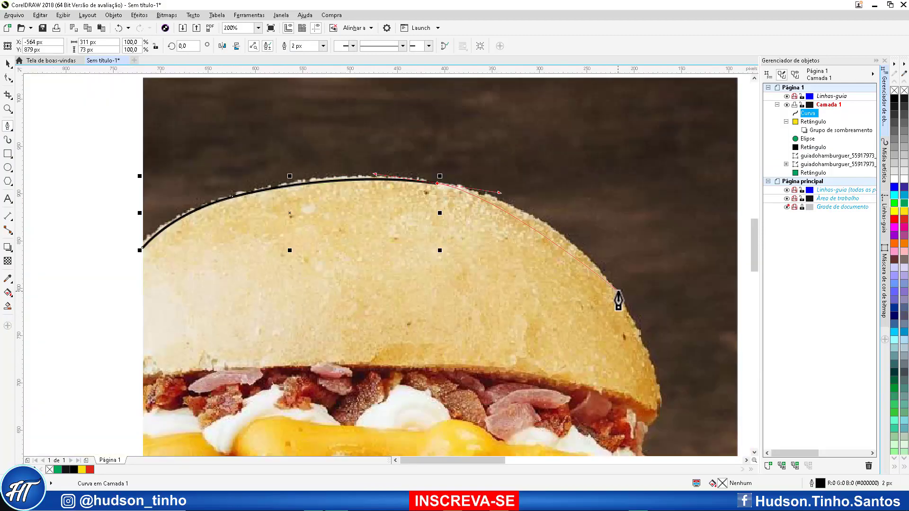
Step: Continue the Pen outline down the burger's right side, following the bun, cheese and patty to the fries
{"action": "left_click", "coordinate": [617, 296]}
{"action": "scroll", "coordinate": [615, 367], "scroll_direction": "down", "scroll_amount": 2}
{"action": "left_click", "coordinate": [554, 284]}
{"action": "scroll", "coordinate": [547, 341], "scroll_direction": "down", "scroll_amount": 2}
{"action": "left_click", "coordinate": [521, 275]}
{"action": "scroll", "coordinate": [521, 339], "scroll_direction": "down", "scroll_amount": 2}
{"action": "left_click", "coordinate": [478, 284]}
{"action": "scroll", "coordinate": [459, 398], "scroll_direction": "down", "scroll_amount": 1}
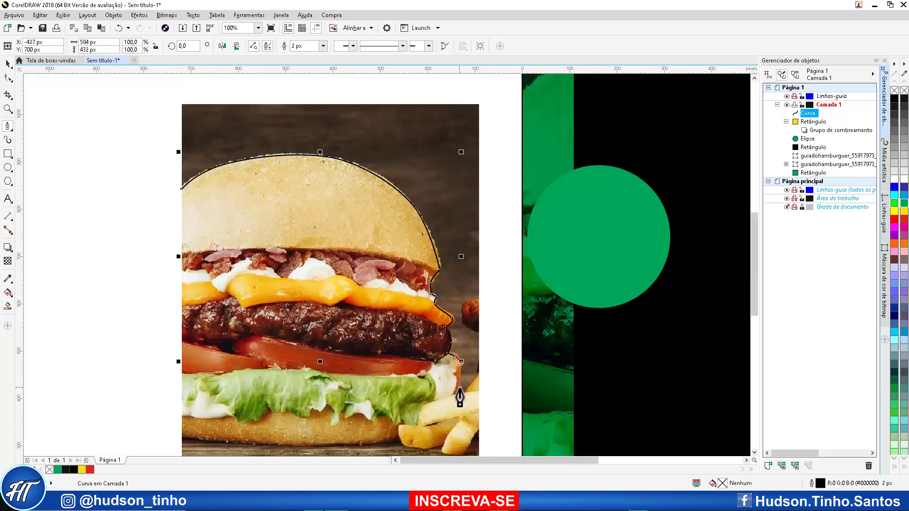
{"action": "scroll", "coordinate": [460, 398], "scroll_direction": "up", "scroll_amount": 1}
{"action": "left_click", "coordinate": [488, 378]}
Step: Close the Pen outline around the outside of the photo so that it encloses the background above and beside the burger
{"action": "scroll", "coordinate": [502, 331], "scroll_direction": "down", "scroll_amount": 2}
{"action": "left_click", "coordinate": [529, 109]}
{"action": "left_click", "coordinate": [343, 107]}
{"action": "left_click", "coordinate": [344, 189]}
{"action": "left_click", "coordinate": [377, 176]}
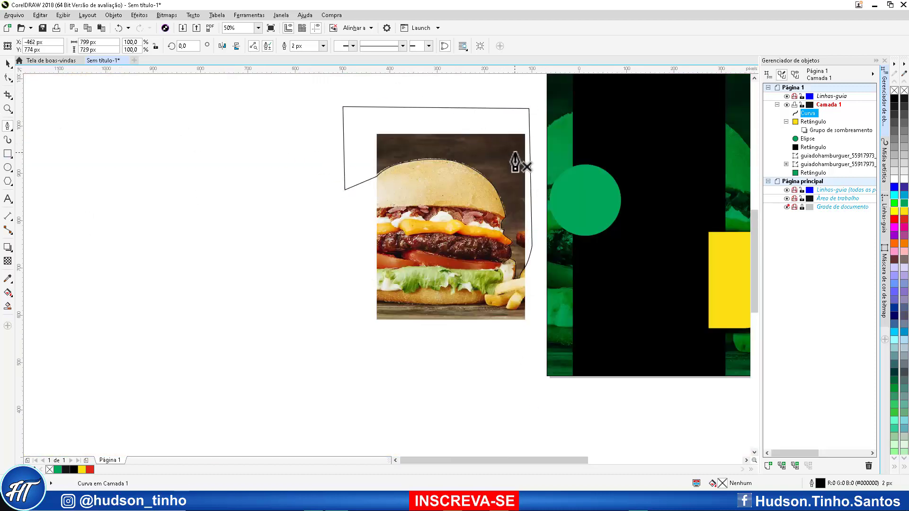
Step: Trim the burger photo with the traced curve to remove the background, and delete the curve
{"action": "scroll", "coordinate": [515, 161], "scroll_direction": "up", "scroll_amount": 1}
{"action": "left_click", "coordinate": [8, 63]}
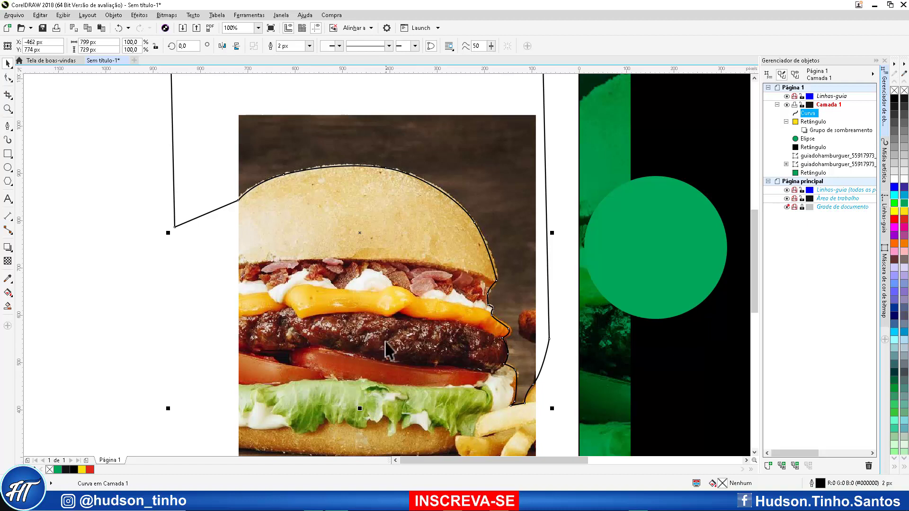
{"action": "left_click", "coordinate": [265, 432], "text": "shift"}
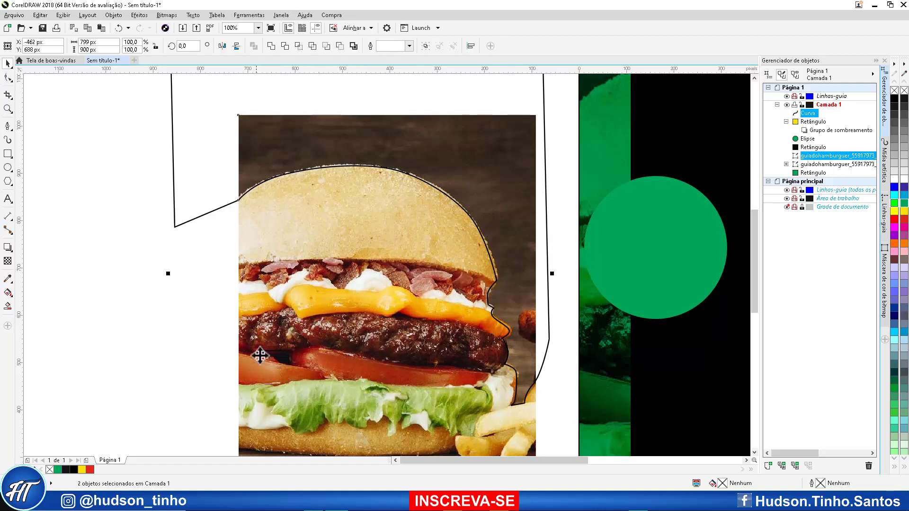
{"action": "left_click", "coordinate": [285, 47]}
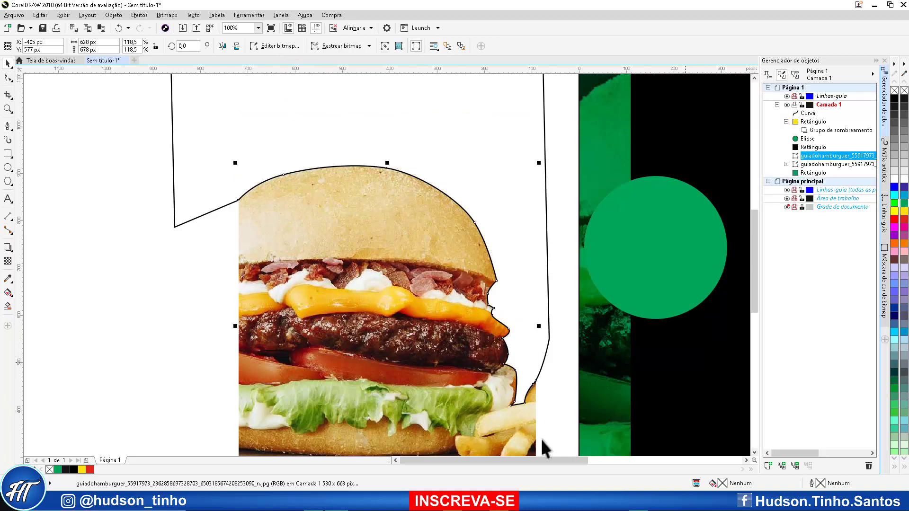
{"action": "left_click", "coordinate": [177, 303]}
{"action": "left_click_drag", "start_coordinate": [193, 218], "coordinate": [127, 243]}
{"action": "key", "text": "Delete"}
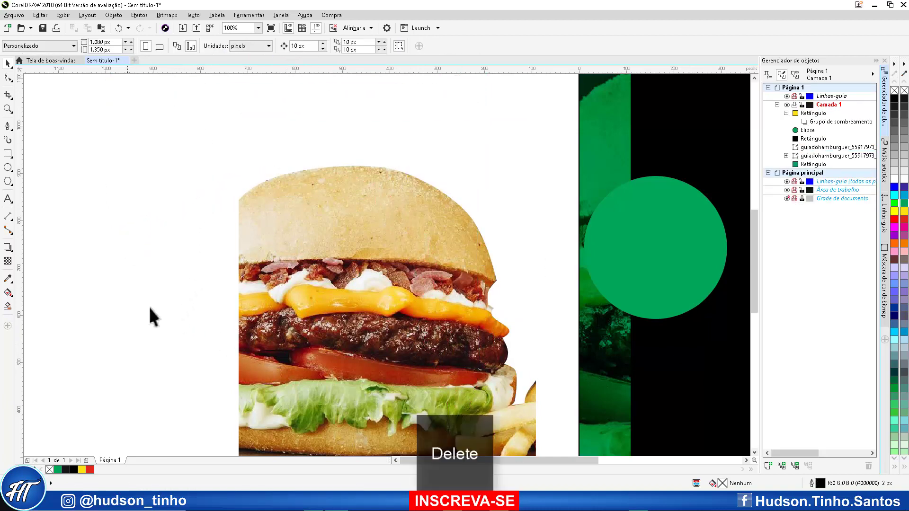
Step: Move the burger cut-out onto the page at about X 349, Y 505 px and bring it to the front of the layer
{"action": "scroll", "coordinate": [294, 325], "scroll_direction": "down", "scroll_amount": 2}
{"action": "left_click", "coordinate": [337, 321]}
{"action": "left_click_drag", "start_coordinate": [337, 322], "coordinate": [468, 337]}
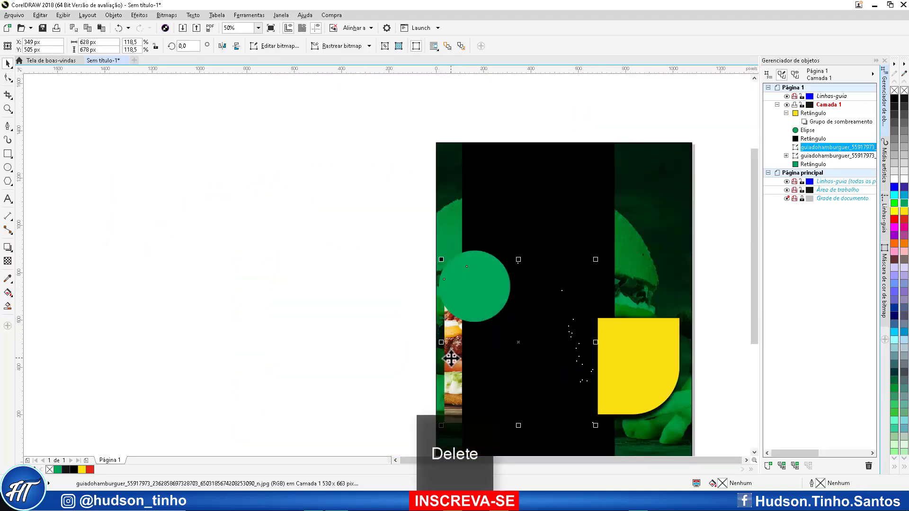
{"action": "key", "text": "shift+Page_Up"}
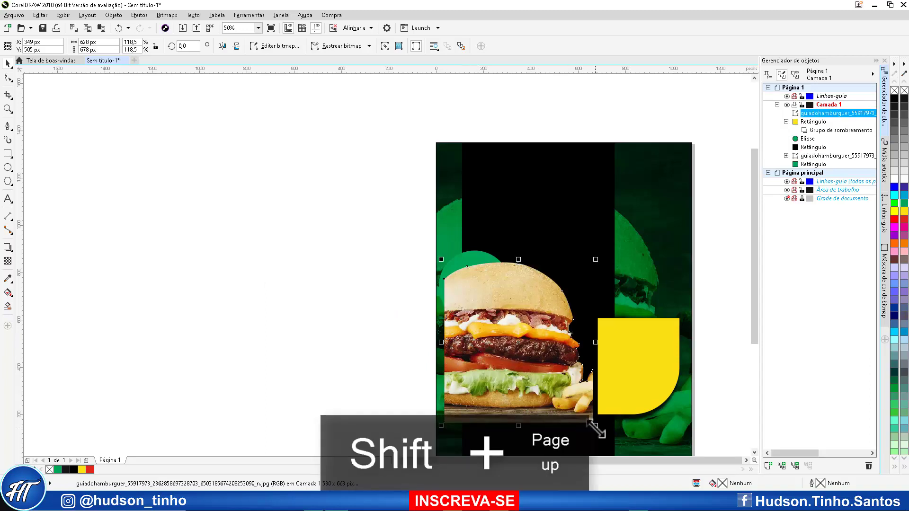
Step: Resize the burger cut-out to about 645 × 696 px to span the black band's width, at about X 432, Y 568 px
{"action": "left_click_drag", "start_coordinate": [596, 429], "coordinate": [615, 449]}
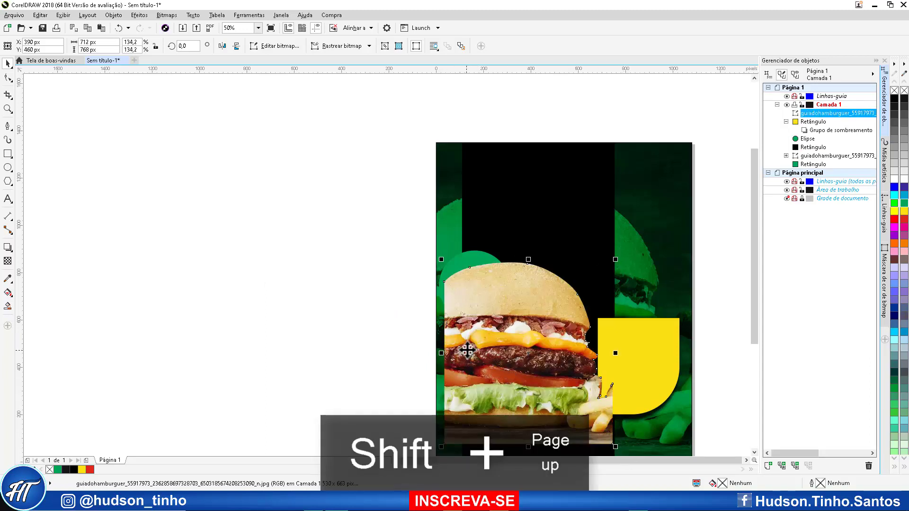
{"action": "left_click_drag", "start_coordinate": [473, 331], "coordinate": [479, 314]}
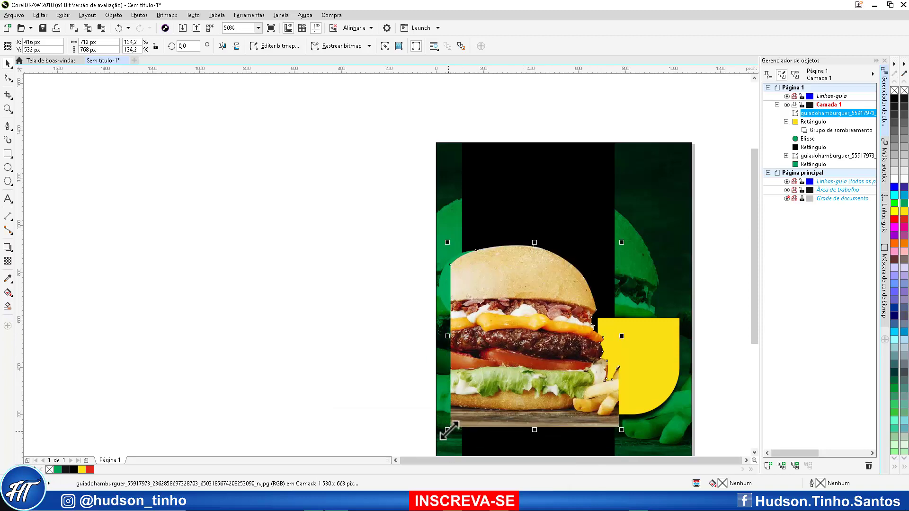
{"action": "left_click_drag", "start_coordinate": [447, 430], "coordinate": [459, 419]}
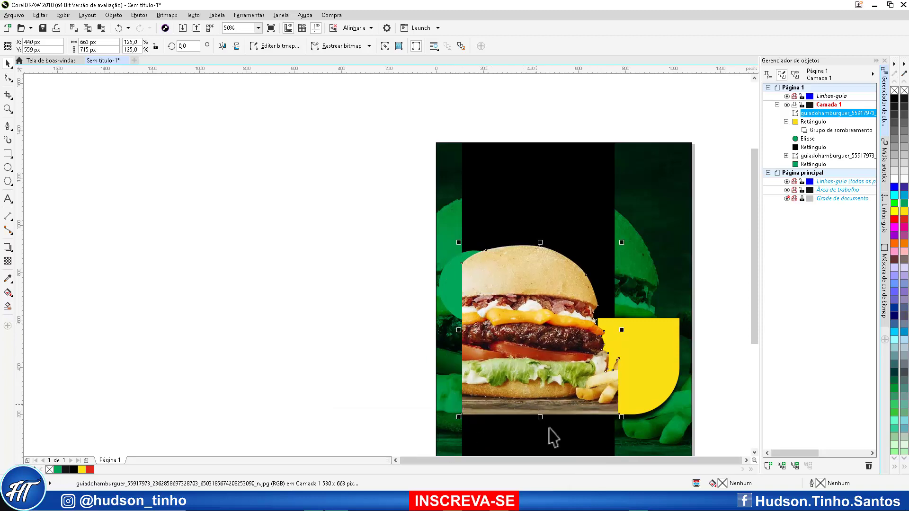
{"action": "left_click_drag", "start_coordinate": [621, 417], "coordinate": [618, 415]}
{"action": "scroll", "coordinate": [625, 429], "scroll_direction": "up", "scroll_amount": 2}
{"action": "scroll", "coordinate": [610, 404], "scroll_direction": "up", "scroll_amount": 2}
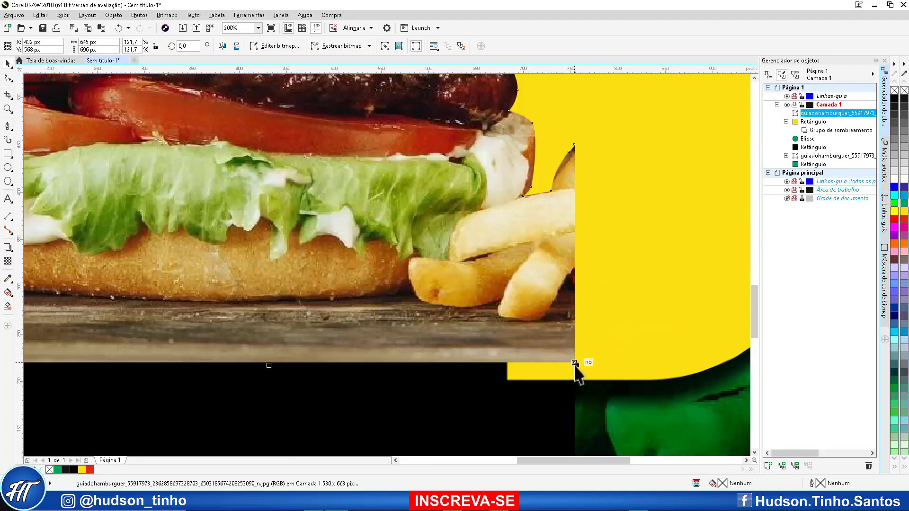
{"action": "scroll", "coordinate": [576, 367], "scroll_direction": "down", "scroll_amount": 2}
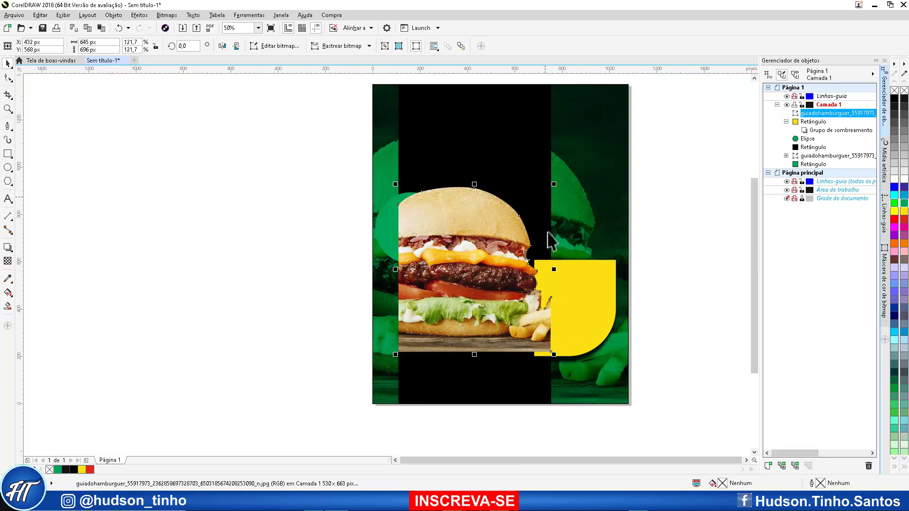
Step: Order the burger cut-out between the black band and the green circle, and move it down to the page's bottom edge at Y 350 px
{"action": "right_click", "coordinate": [476, 211]}
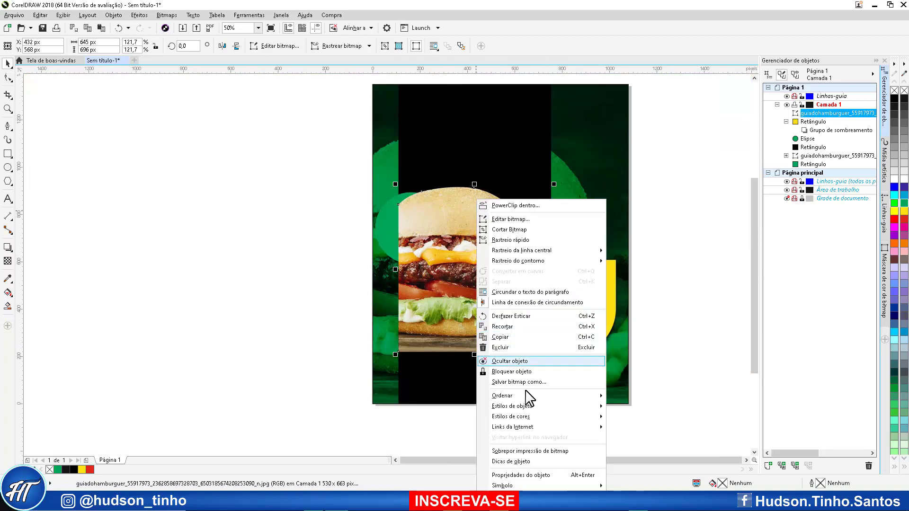
{"action": "mouse_move", "coordinate": [526, 397]}
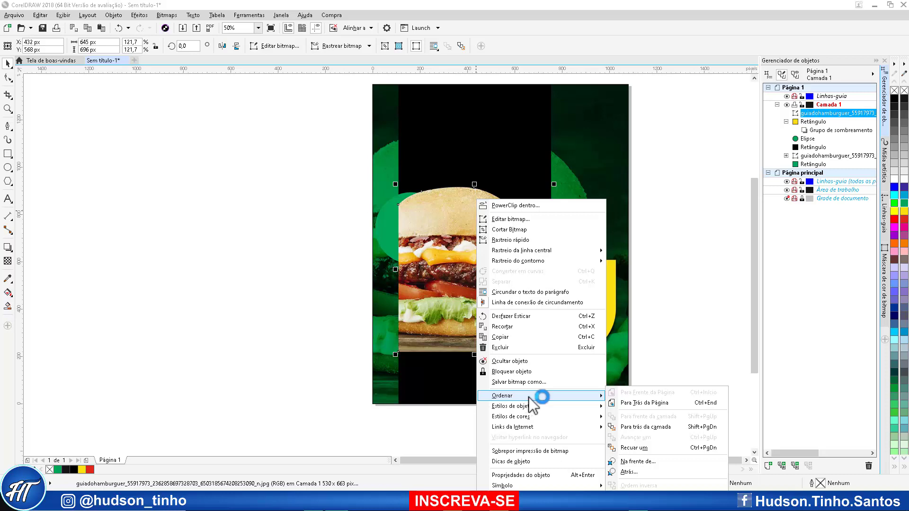
{"action": "left_click", "coordinate": [649, 461]}
{"action": "left_click", "coordinate": [386, 227]}
{"action": "left_click", "coordinate": [272, 143]}
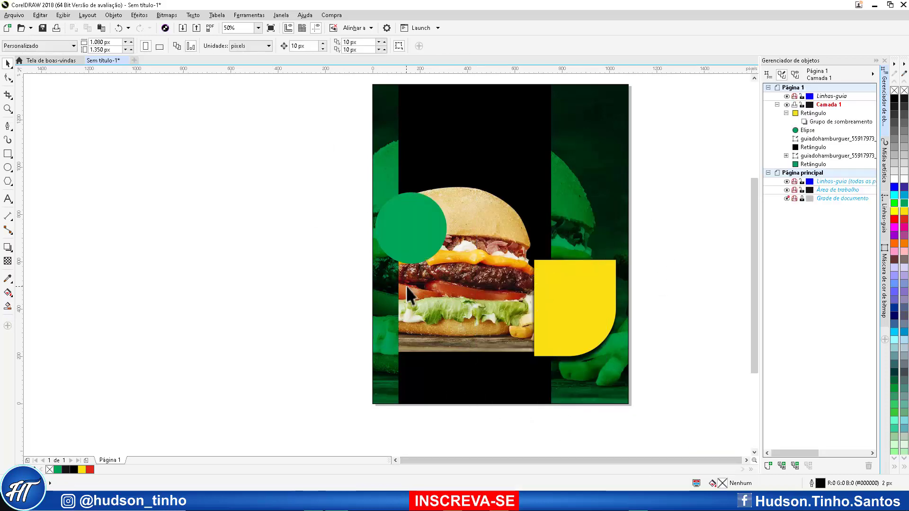
{"action": "left_click", "coordinate": [436, 318]}
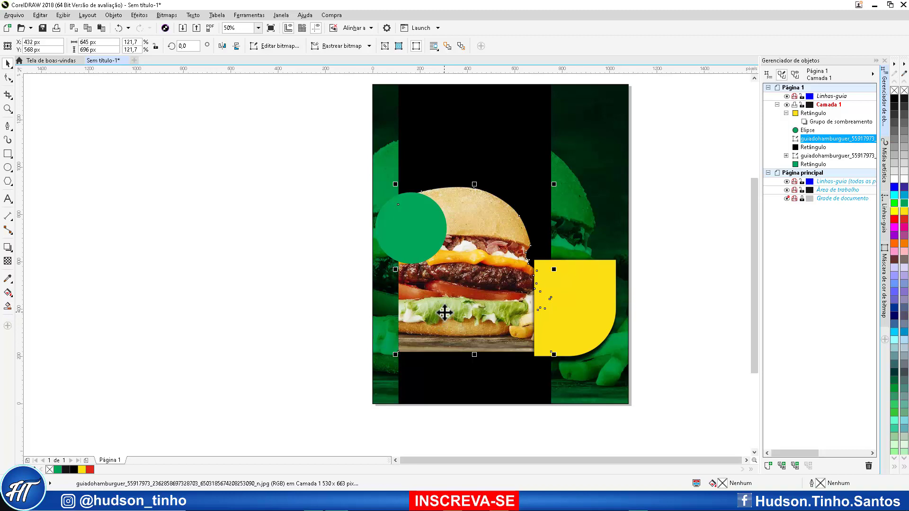
{"action": "left_click_drag", "start_coordinate": [444, 314], "coordinate": [443, 362]}
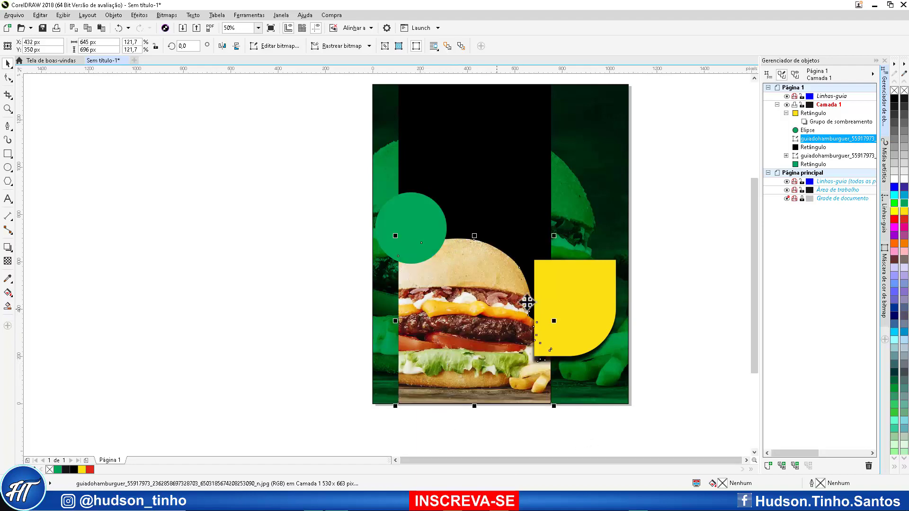
{"action": "left_click", "coordinate": [290, 203]}
{"action": "scroll", "coordinate": [591, 285], "scroll_direction": "down", "scroll_amount": 1}
{"action": "scroll", "coordinate": [582, 268], "scroll_direction": "up", "scroll_amount": 2}
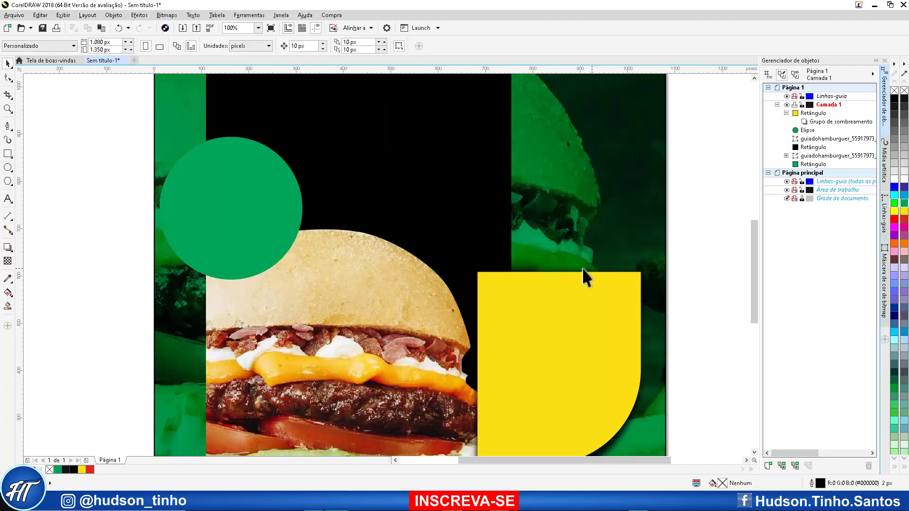
{"action": "scroll", "coordinate": [496, 284], "scroll_direction": "down", "scroll_amount": 1}
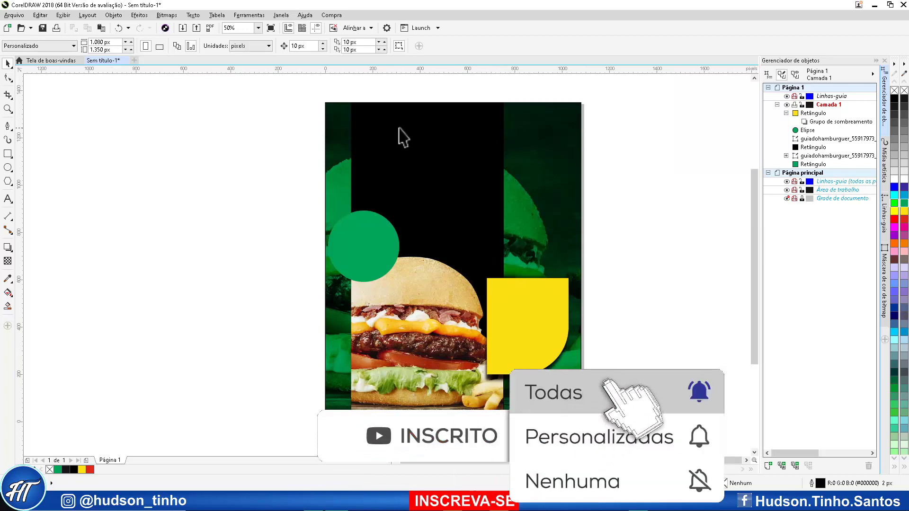
Step: Switch to Notepad, copy the title line "CRISPY BURGUER" and return to the flyer
{"action": "key", "text": "alt+Tab"}
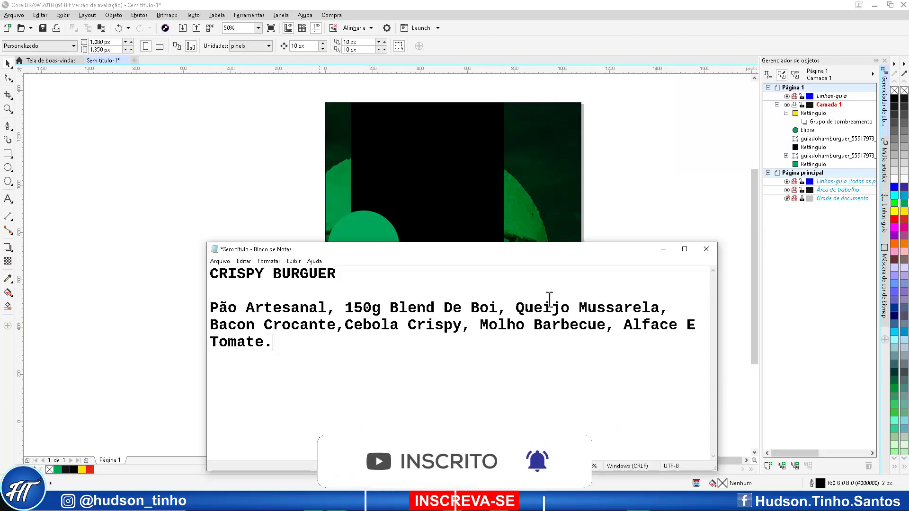
{"action": "left_click_drag", "start_coordinate": [348, 276], "coordinate": [199, 279]}
{"action": "right_click", "coordinate": [239, 277]}
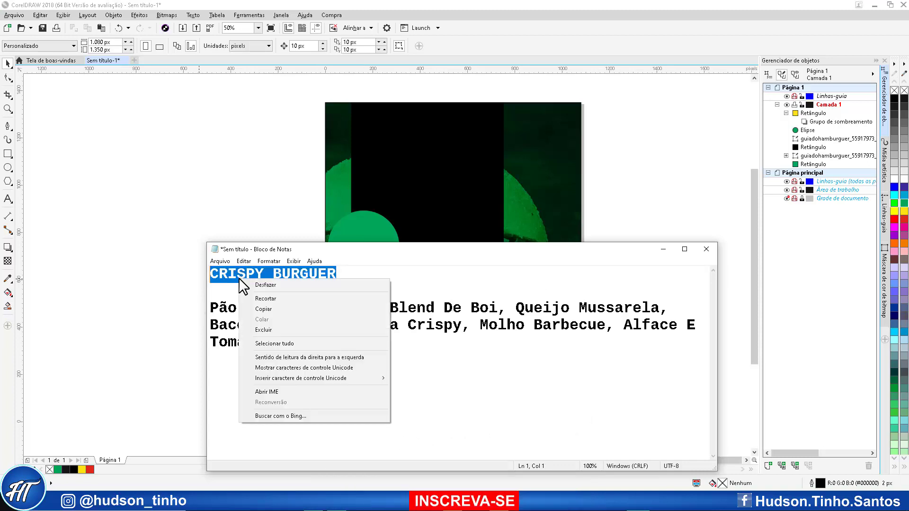
{"action": "left_click", "coordinate": [269, 311]}
{"action": "left_click", "coordinate": [663, 249]}
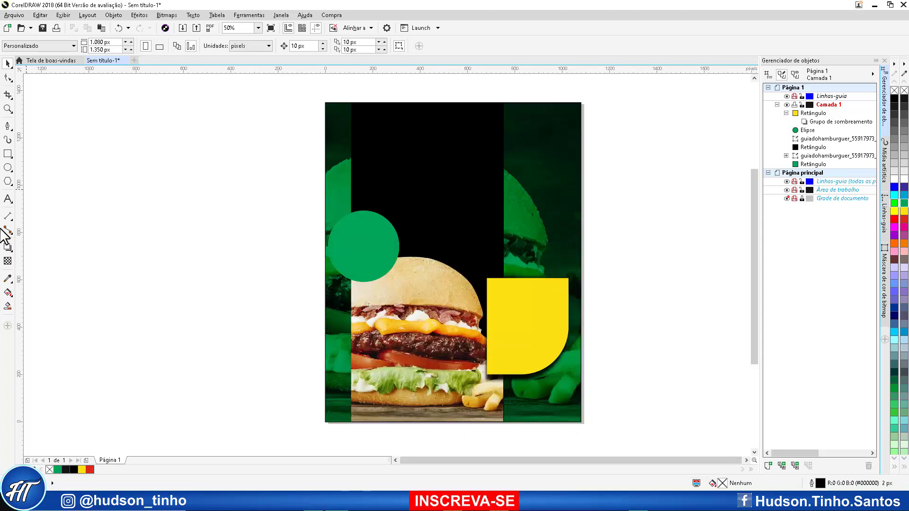
Step: Add the copied title as artistic text on the empty area beside the page and set its font to Bebas Neue
{"action": "left_click", "coordinate": [8, 200]}
{"action": "left_click", "coordinate": [226, 229]}
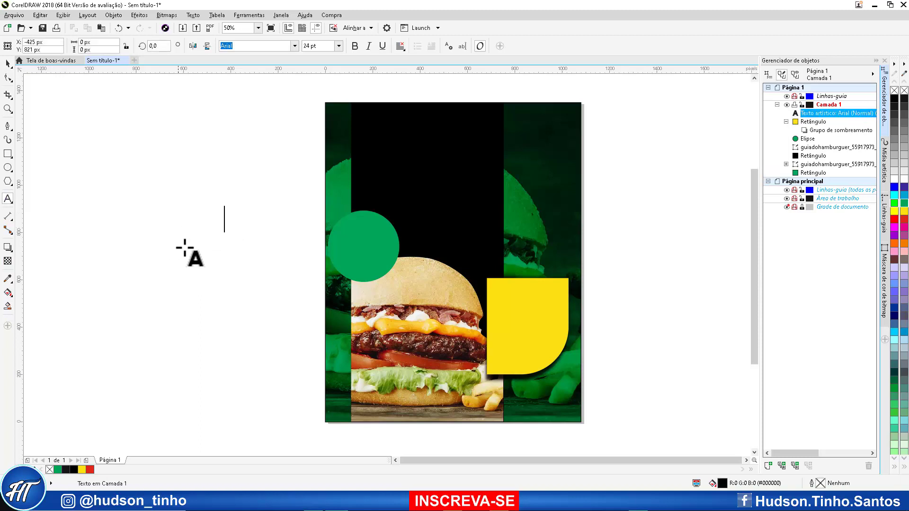
{"action": "key", "text": "ctrl+v"}
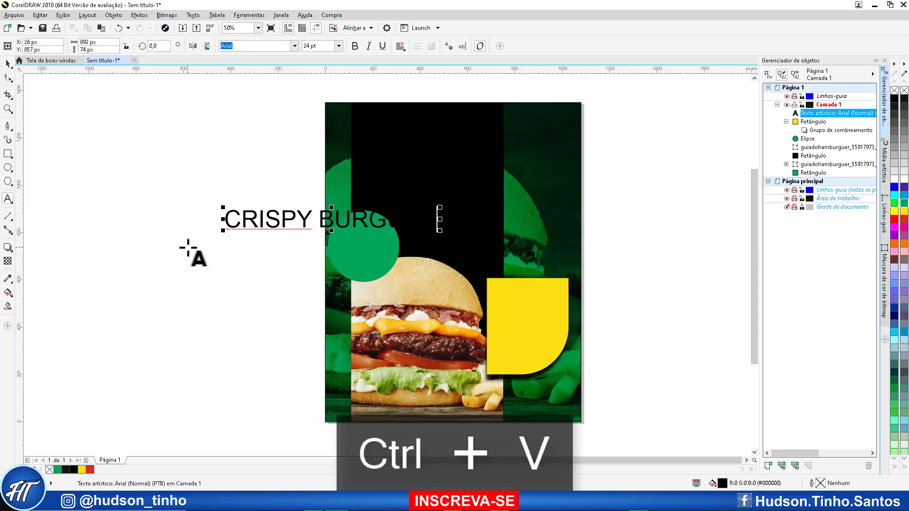
{"action": "left_click", "coordinate": [7, 64]}
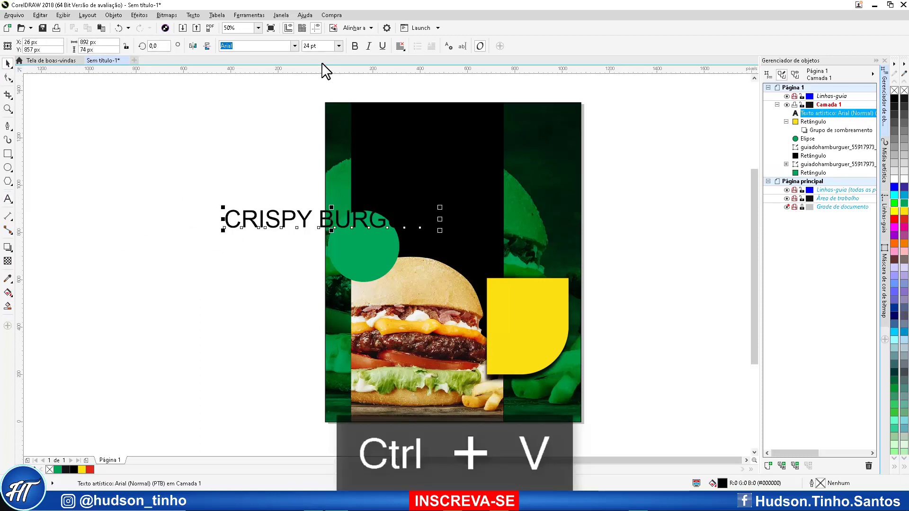
{"action": "left_click", "coordinate": [292, 46]}
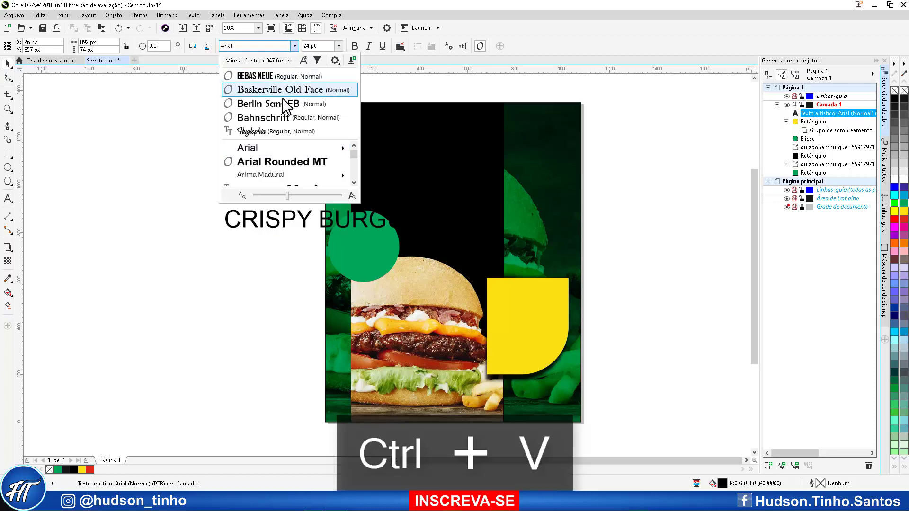
{"action": "left_click", "coordinate": [272, 76]}
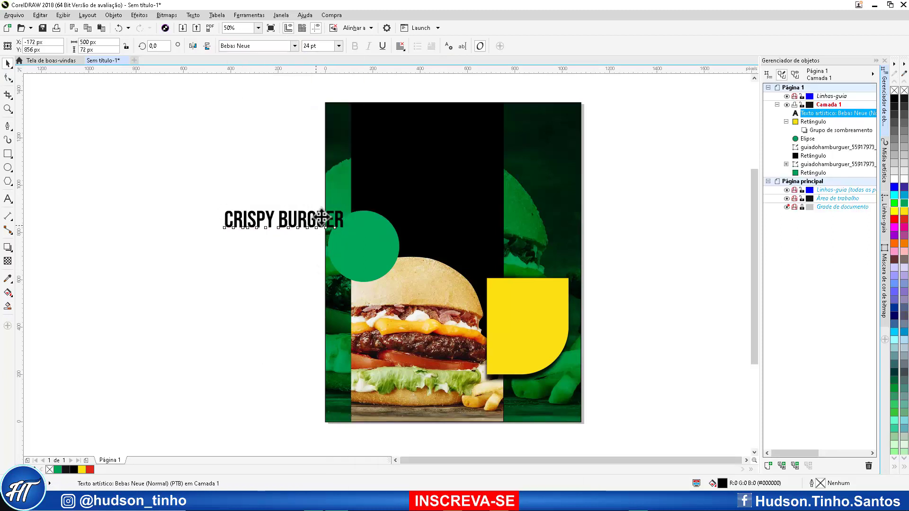
Step: Fill the title yellow and fit it across the upper part of the black band at about 579 × 83 px
{"action": "left_click_drag", "start_coordinate": [315, 222], "coordinate": [458, 135]}
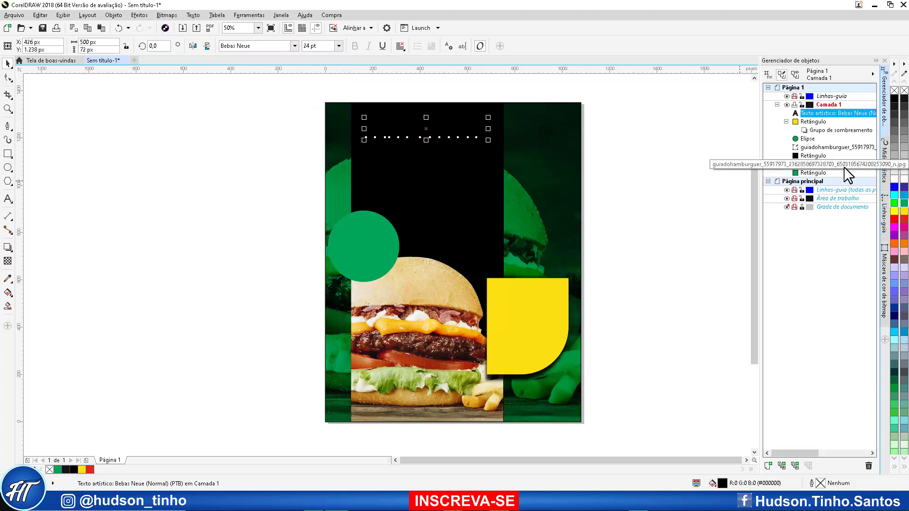
{"action": "left_click", "coordinate": [902, 211]}
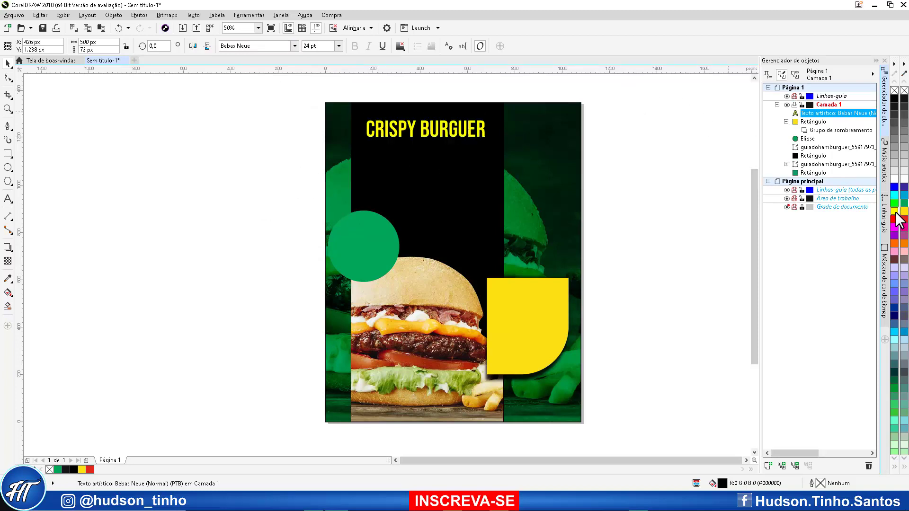
{"action": "scroll", "coordinate": [493, 126], "scroll_direction": "up", "scroll_amount": 2}
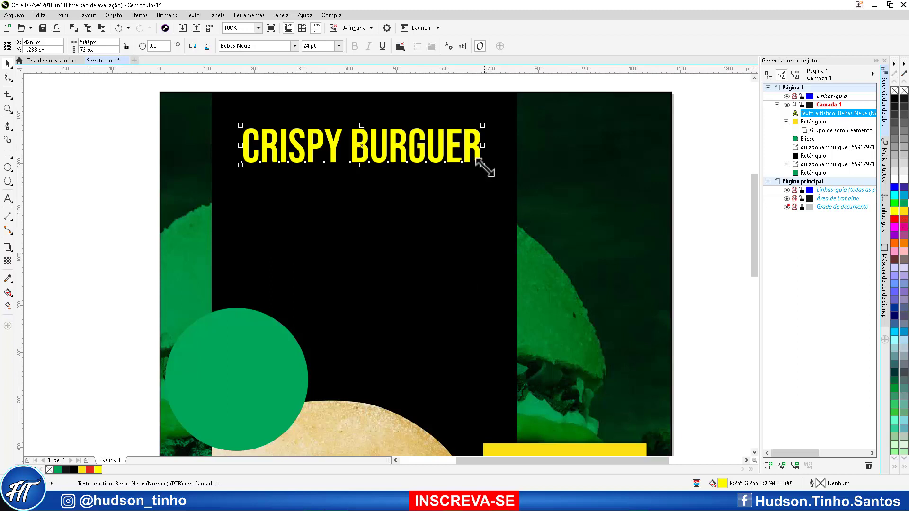
{"action": "left_click_drag", "start_coordinate": [483, 166], "coordinate": [503, 169]}
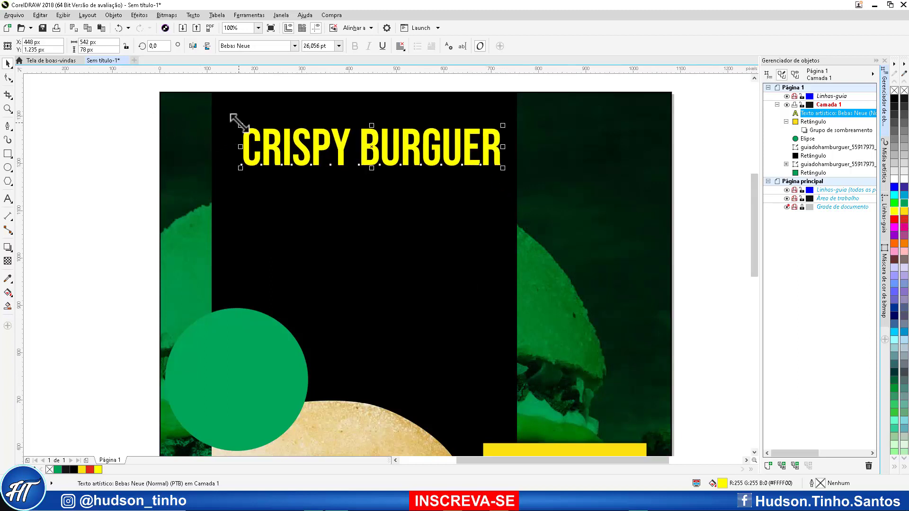
{"action": "left_click_drag", "start_coordinate": [239, 123], "coordinate": [218, 102]}
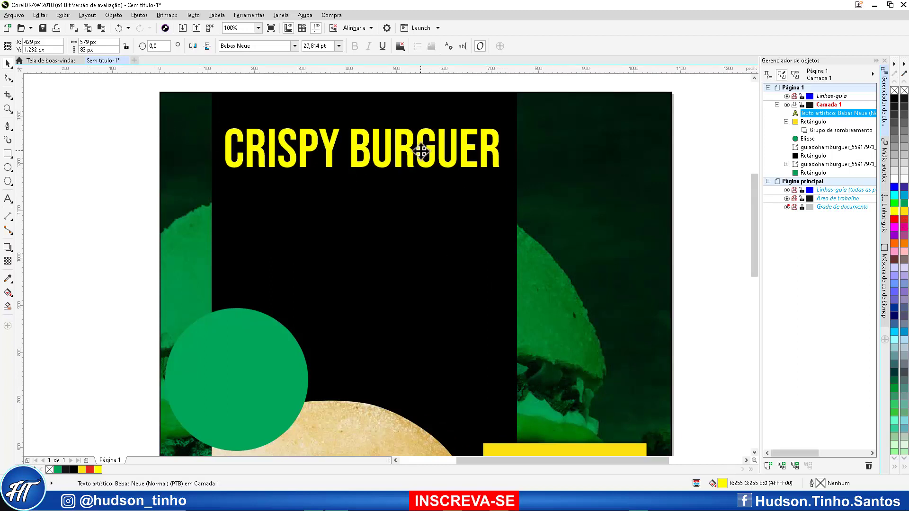
{"action": "left_click_drag", "start_coordinate": [420, 151], "coordinate": [423, 155]}
{"action": "key", "text": "Escape"}
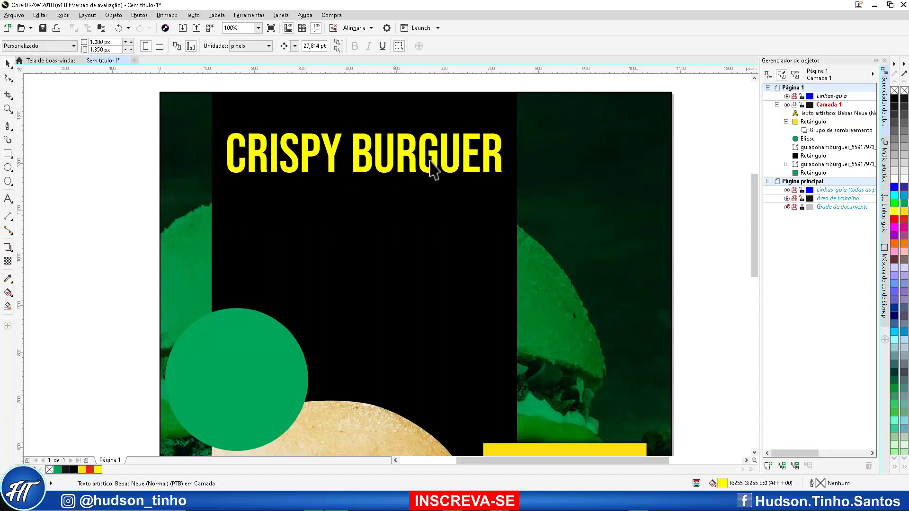
Step: Switch to Notepad, copy the ingredient description from "Pão Artesanal" to "Tomate." and return to the flyer
{"action": "scroll", "coordinate": [434, 171], "scroll_direction": "down", "scroll_amount": 1}
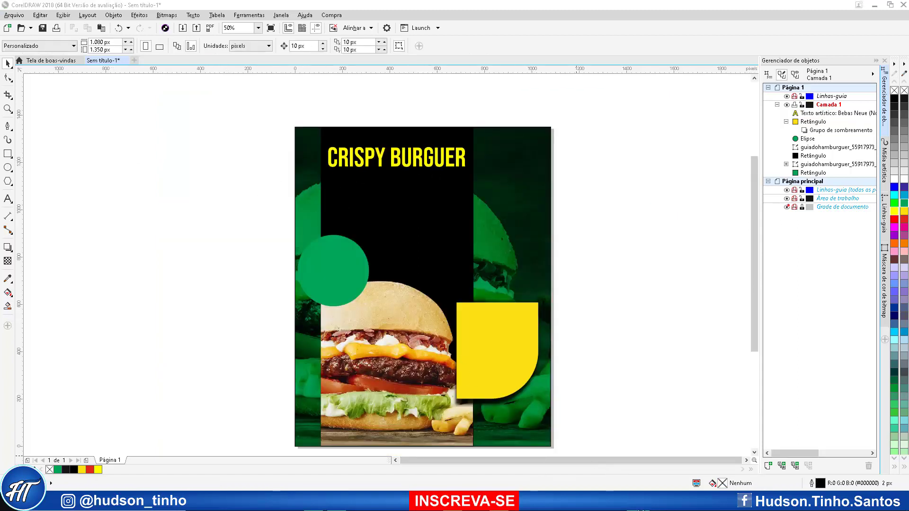
{"action": "key", "text": "alt+Tab"}
{"action": "left_click_drag", "start_coordinate": [303, 352], "coordinate": [211, 306]}
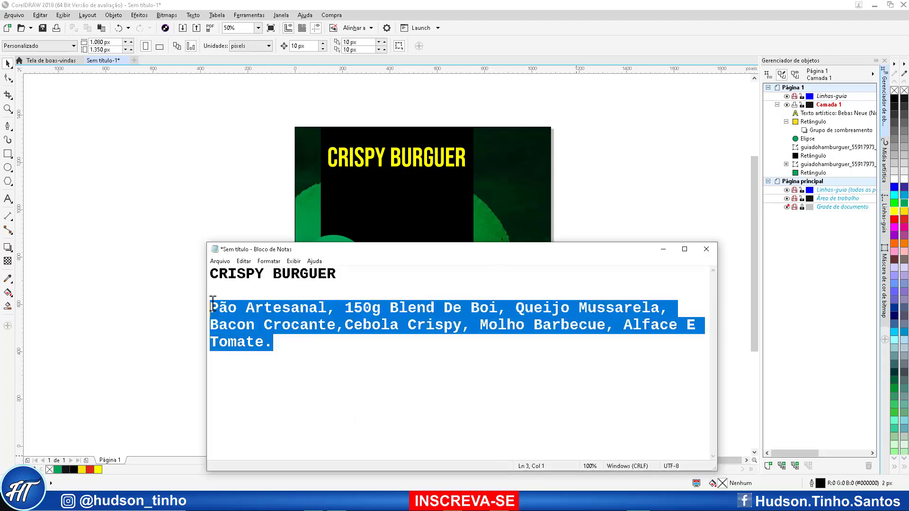
{"action": "right_click", "coordinate": [256, 301]}
{"action": "left_click", "coordinate": [293, 339]}
{"action": "left_click", "coordinate": [663, 249]}
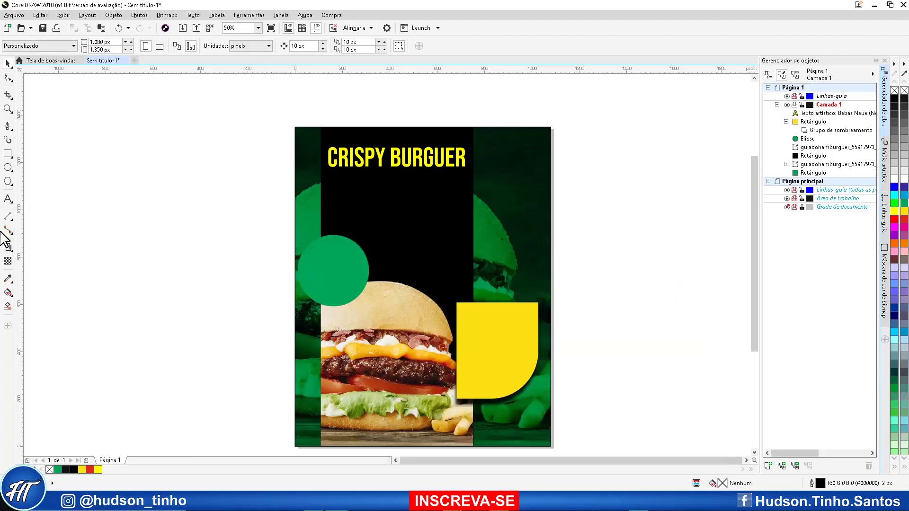
Step: Draw a paragraph text frame of about 597 × 253 px below the title and paste the ingredient description into it
{"action": "left_click", "coordinate": [7, 199]}
{"action": "scroll", "coordinate": [363, 185], "scroll_direction": "up", "scroll_amount": 2}
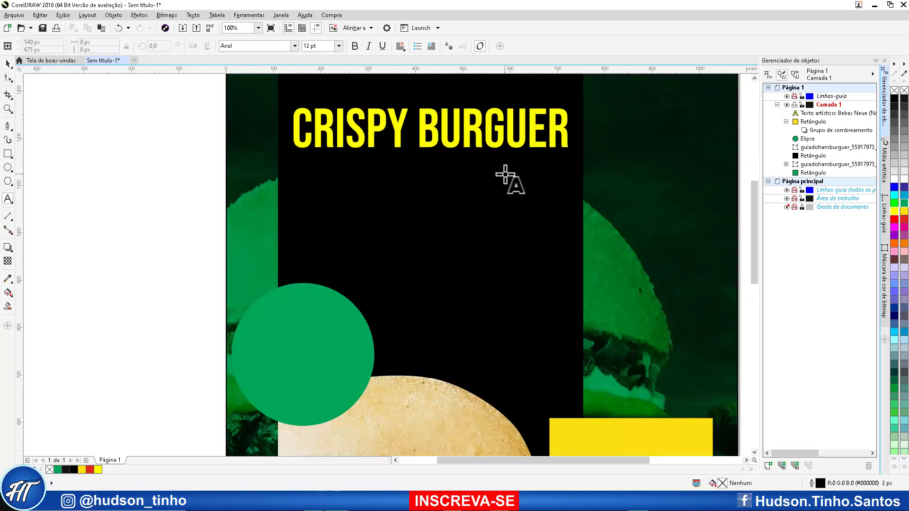
{"action": "mouse_move", "coordinate": [292, 166]}
{"action": "left_mouse_down"}
{"action": "mouse_move", "coordinate": [429, 195]}
{"action": "mouse_move", "coordinate": [554, 260]}
{"action": "mouse_move", "coordinate": [575, 285]}
{"action": "left_mouse_up"}
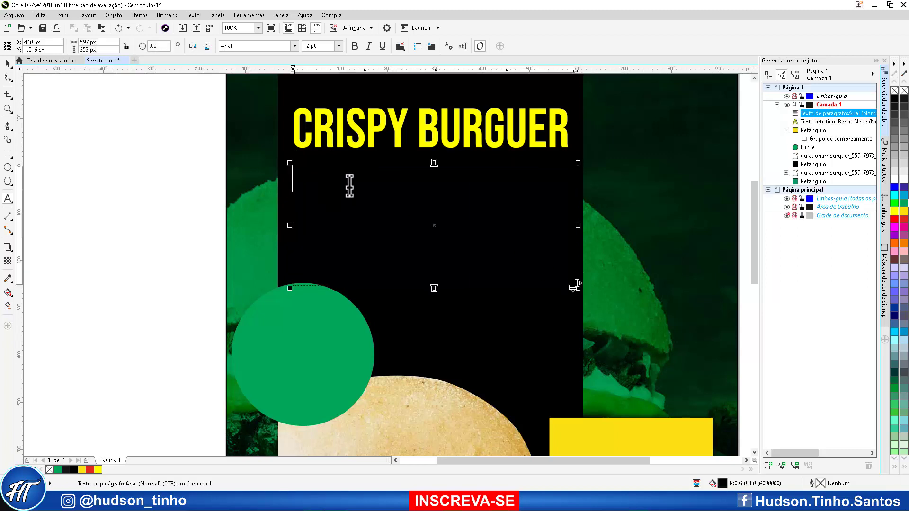
{"action": "key", "text": "ctrl+v"}
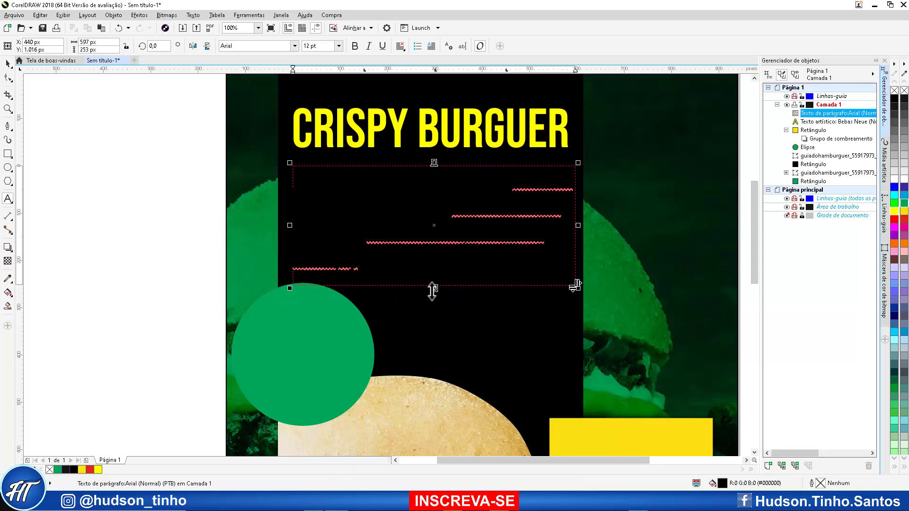
Step: Extend the description's text frame to about 305 px high and colour its text white
{"action": "left_click_drag", "start_coordinate": [433, 288], "coordinate": [434, 314]}
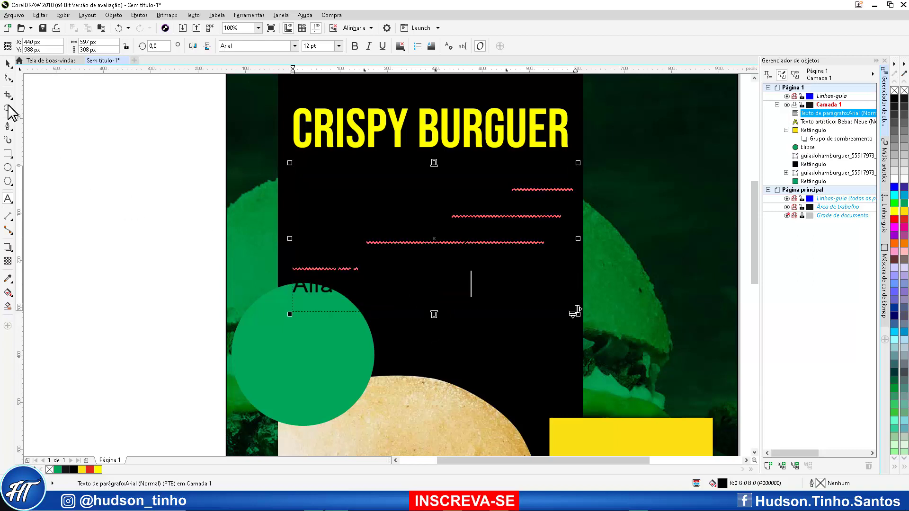
{"action": "left_click", "coordinate": [891, 179]}
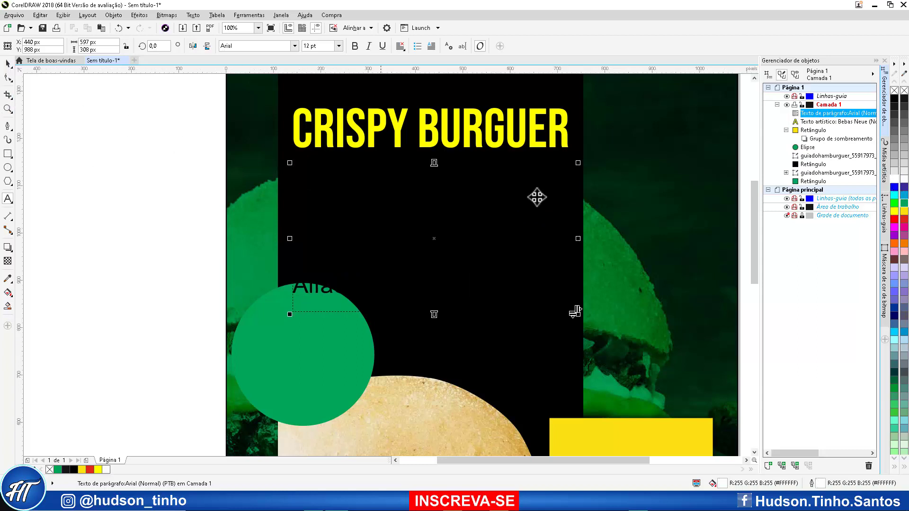
{"action": "left_click", "coordinate": [8, 63]}
{"action": "left_click", "coordinate": [894, 178]}
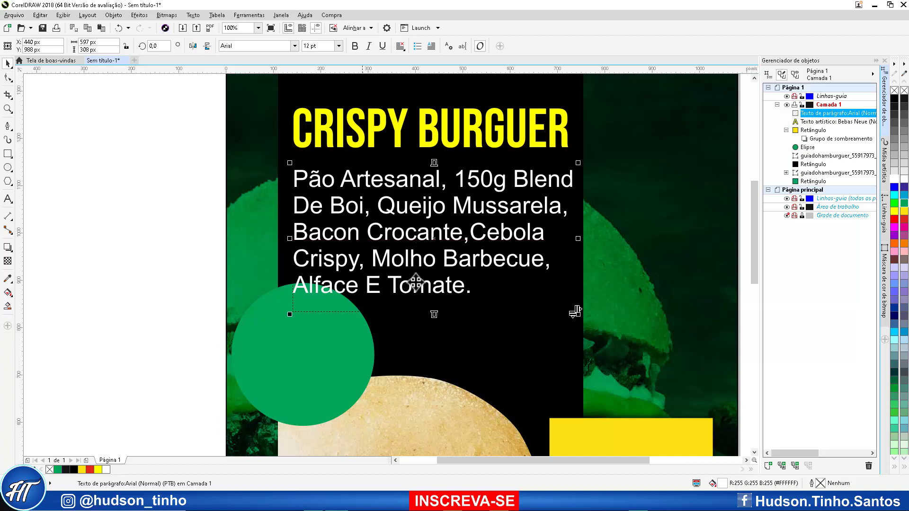
{"action": "left_click_drag", "start_coordinate": [436, 312], "coordinate": [435, 288]}
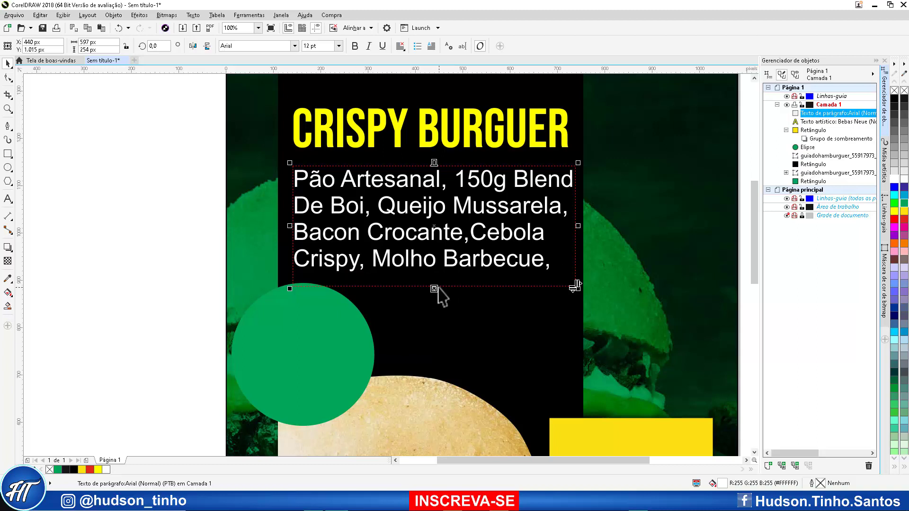
{"action": "left_click_drag", "start_coordinate": [435, 287], "coordinate": [435, 313]}
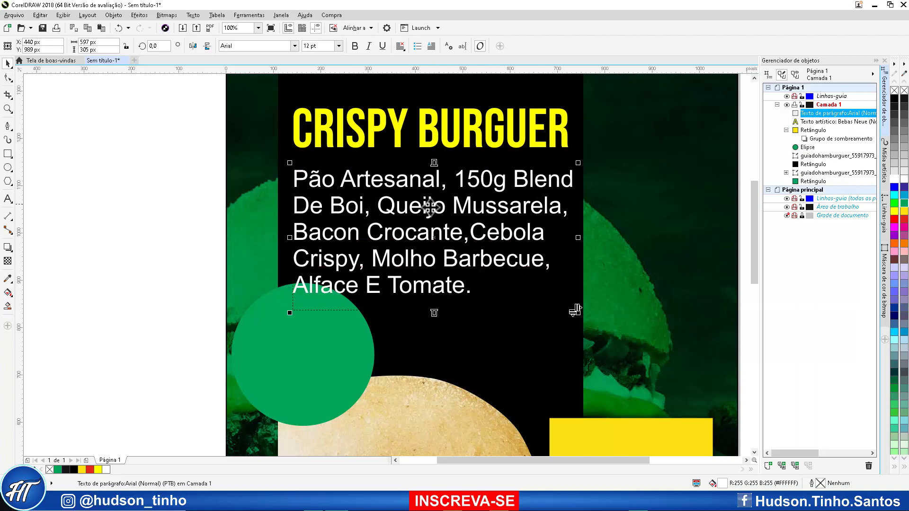
Step: Set the whole description text to 7 pt and shorten its frame to about 111 px high
{"action": "left_click", "coordinate": [469, 292]}
{"action": "double_click", "coordinate": [469, 292]}
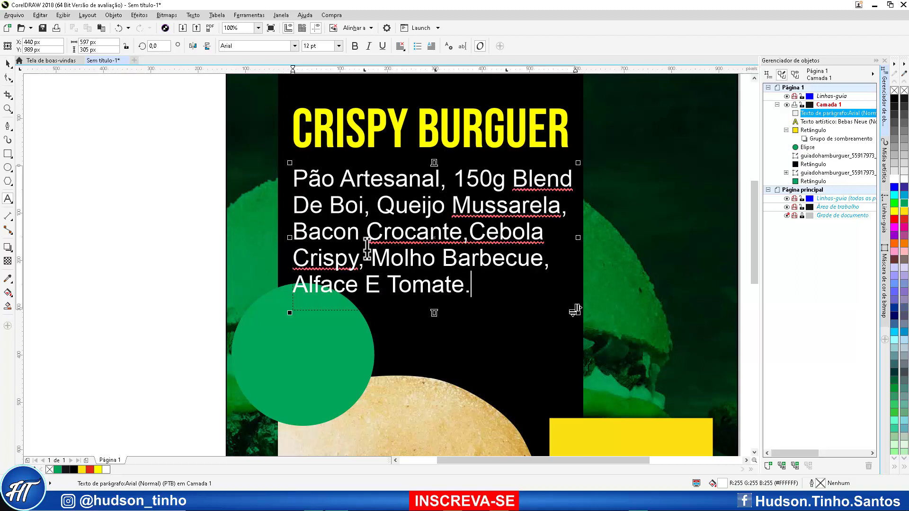
{"action": "key", "text": "ctrl+a"}
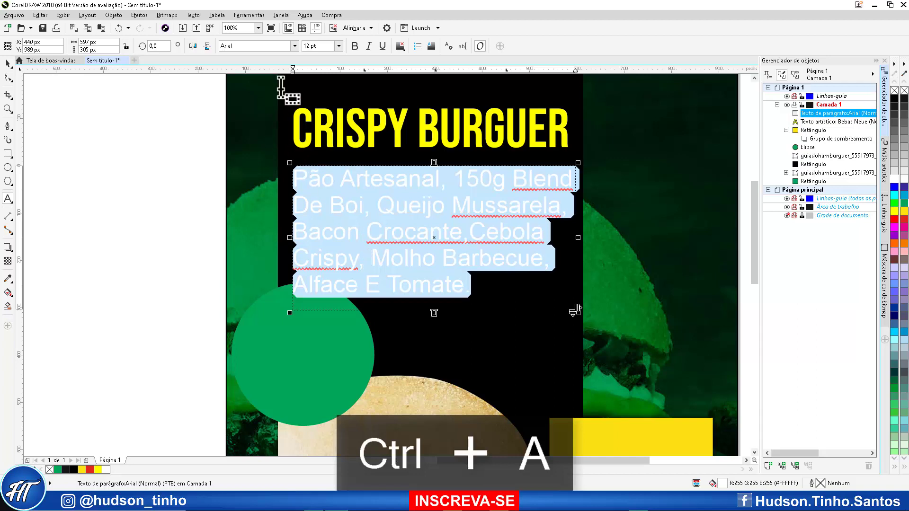
{"action": "left_click", "coordinate": [338, 46]}
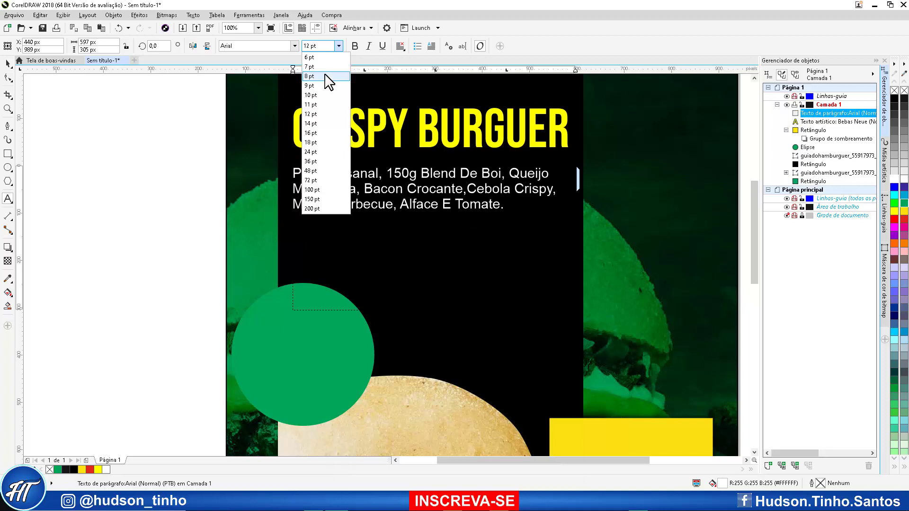
{"action": "left_click", "coordinate": [323, 75]}
{"action": "left_click", "coordinate": [337, 47]}
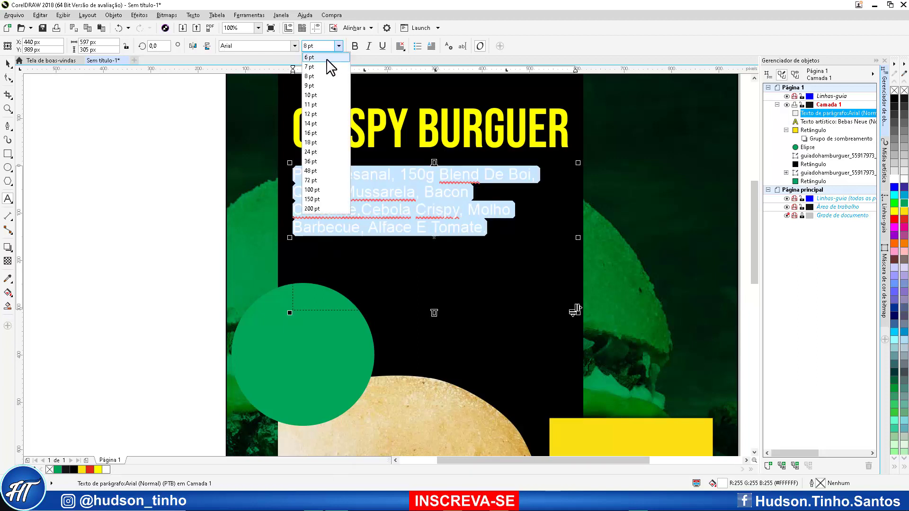
{"action": "left_click", "coordinate": [320, 66]}
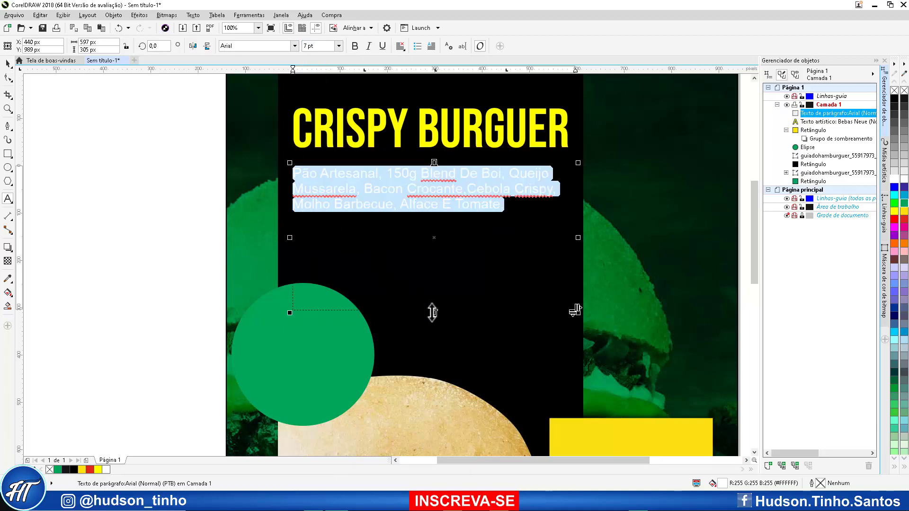
{"action": "left_click_drag", "start_coordinate": [433, 312], "coordinate": [416, 222]}
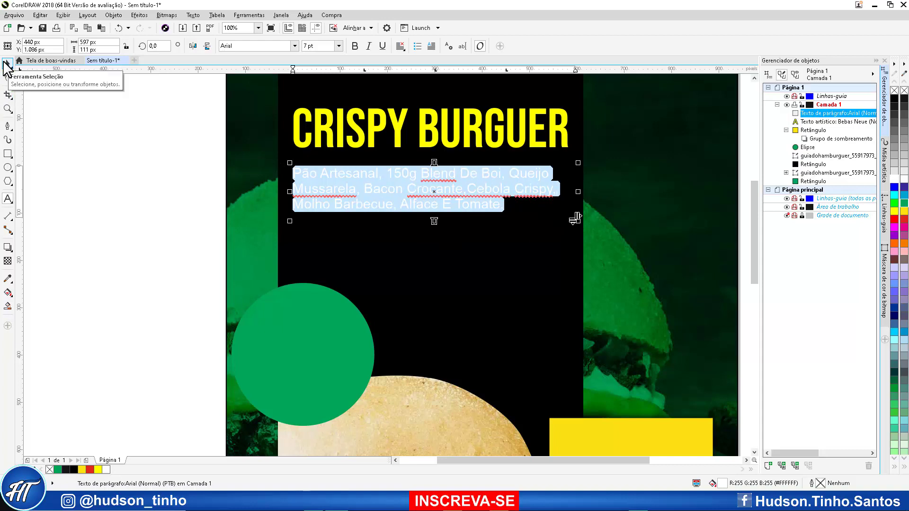
{"action": "left_click", "coordinate": [8, 63]}
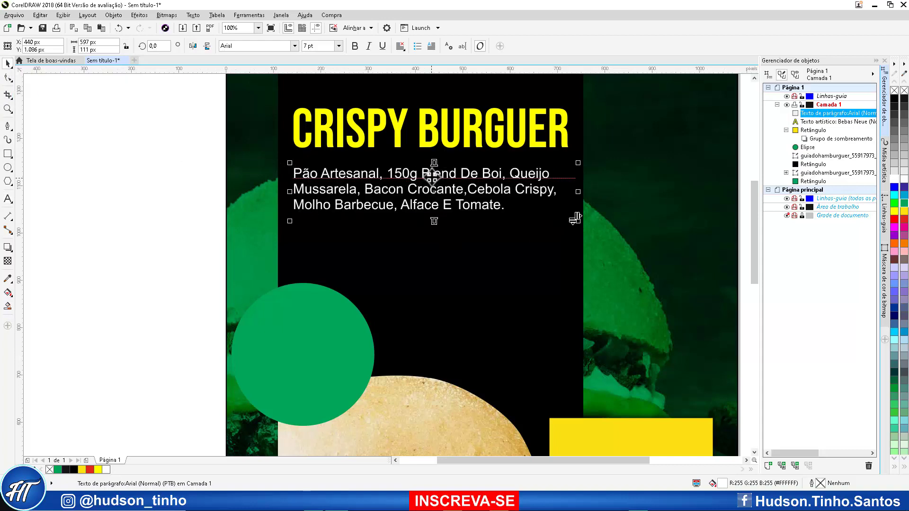
Step: Convert the ingredient description from paragraph text to artistic text, keeping the black band in its original place
{"action": "right_click", "coordinate": [430, 177]}
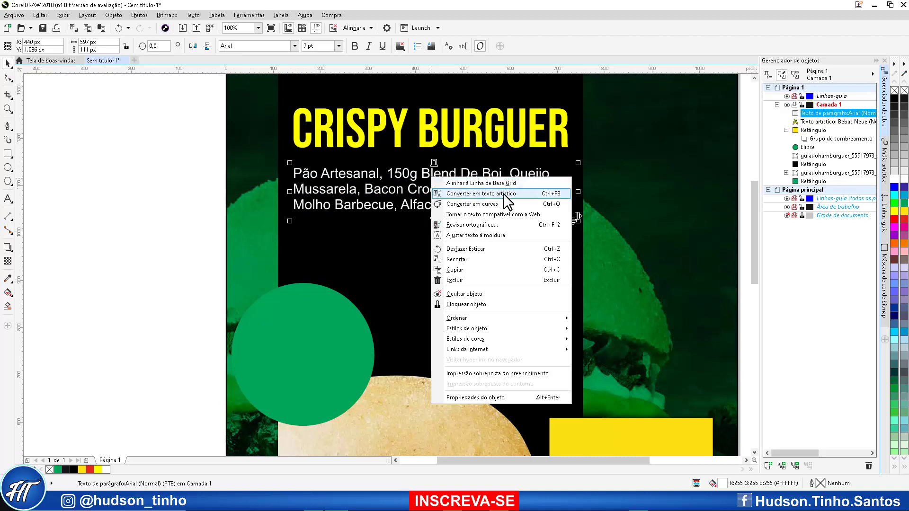
{"action": "left_click", "coordinate": [540, 198]}
{"action": "left_click", "coordinate": [173, 143]}
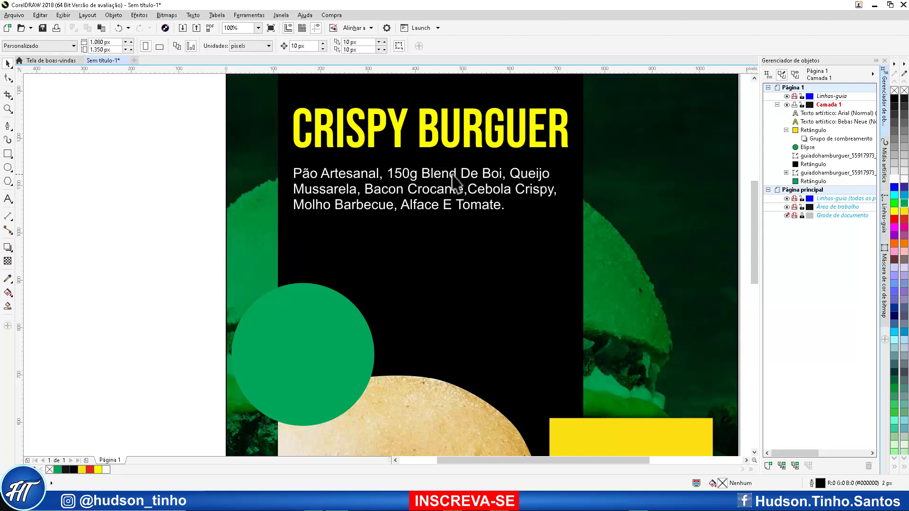
{"action": "left_click", "coordinate": [454, 179]}
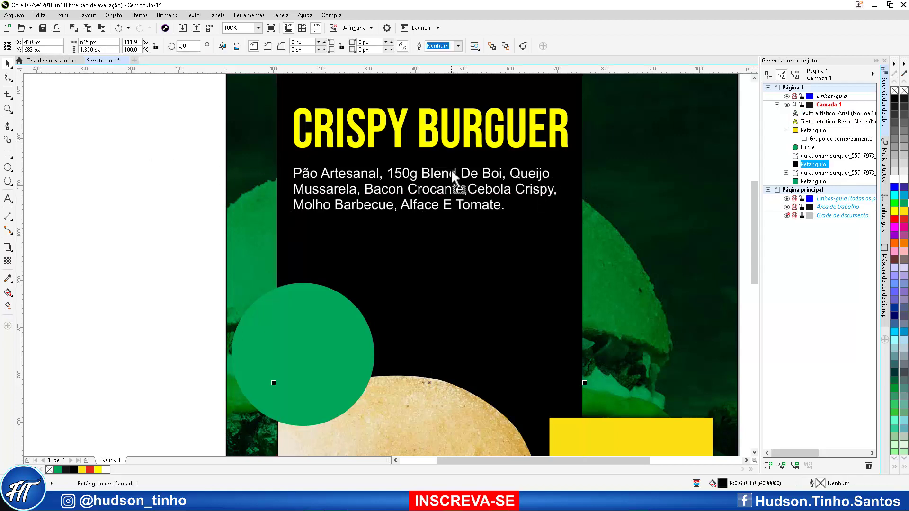
{"action": "key", "text": "ctrl+z"}
Step: Move the description up close to the title and enlarge it to about 569 × 93 px
{"action": "left_click", "coordinate": [447, 208]}
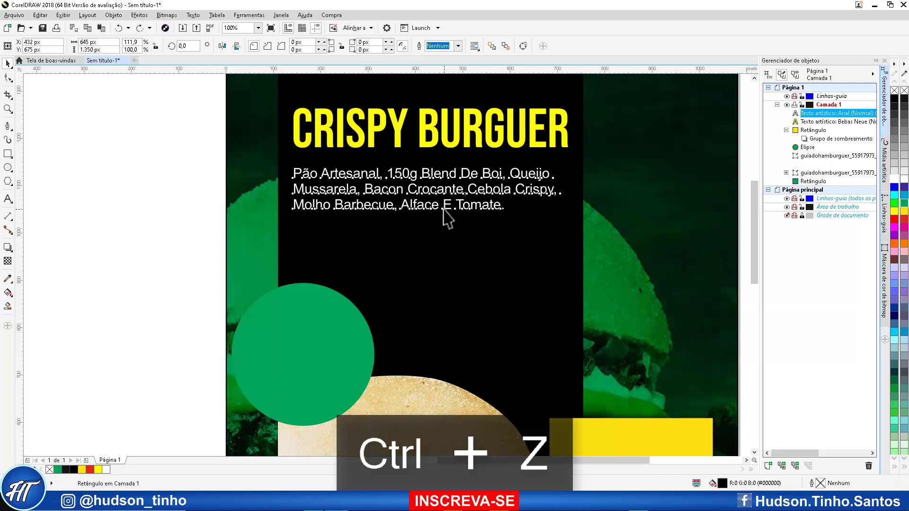
{"action": "left_click_drag", "start_coordinate": [447, 207], "coordinate": [450, 196]}
{"action": "left_click_drag", "start_coordinate": [564, 201], "coordinate": [574, 203]}
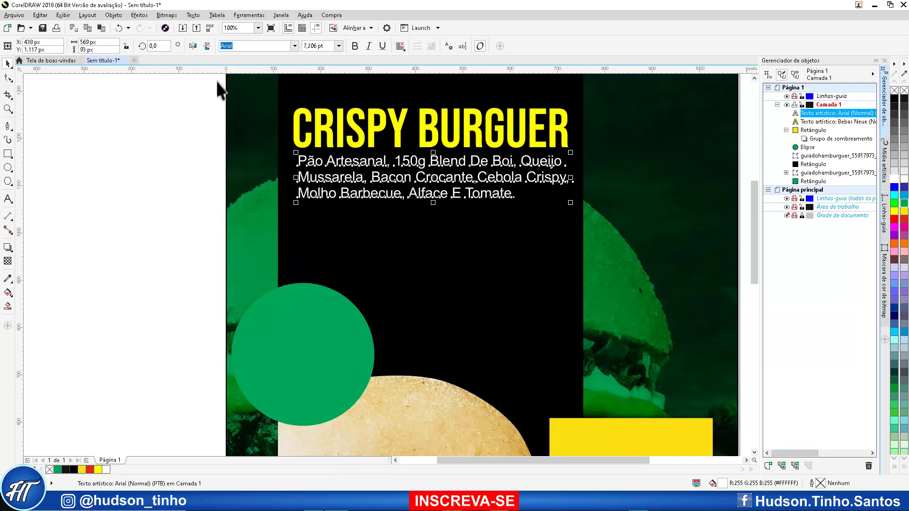
Step: Centre the description's lines and align the description to the title's horizontal centre
{"action": "left_click", "coordinate": [401, 46]}
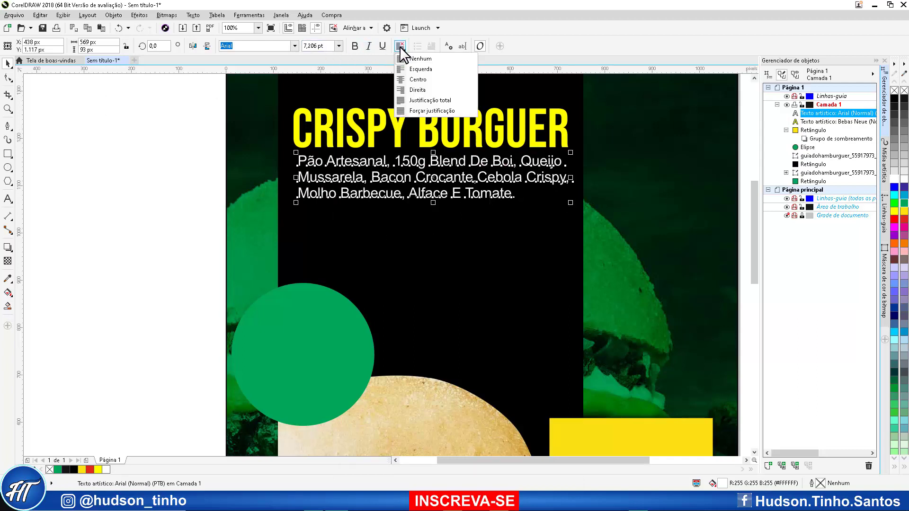
{"action": "left_click", "coordinate": [421, 80]}
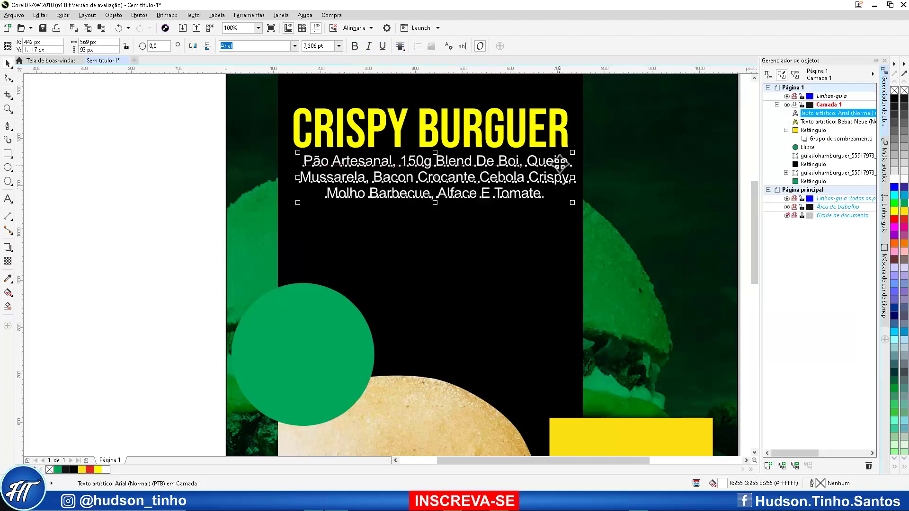
{"action": "left_click_drag", "start_coordinate": [560, 162], "coordinate": [566, 162]}
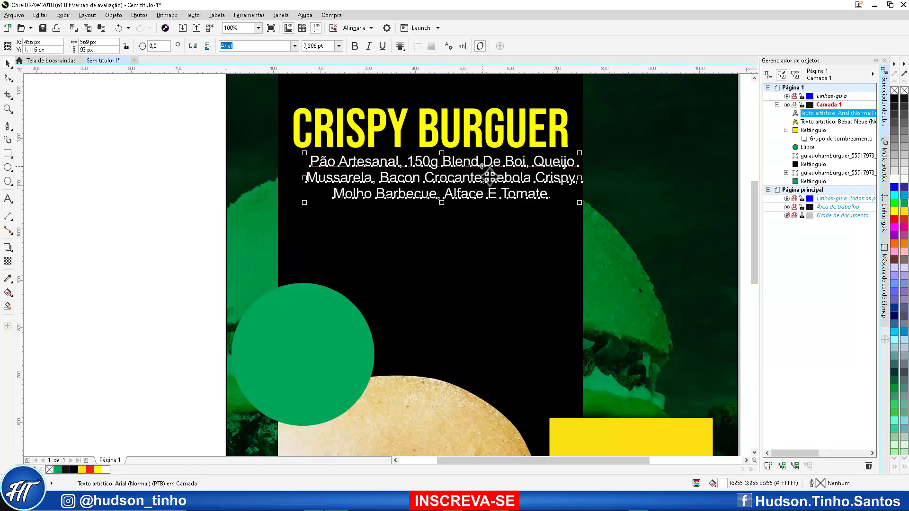
{"action": "left_click", "coordinate": [521, 109], "text": "shift"}
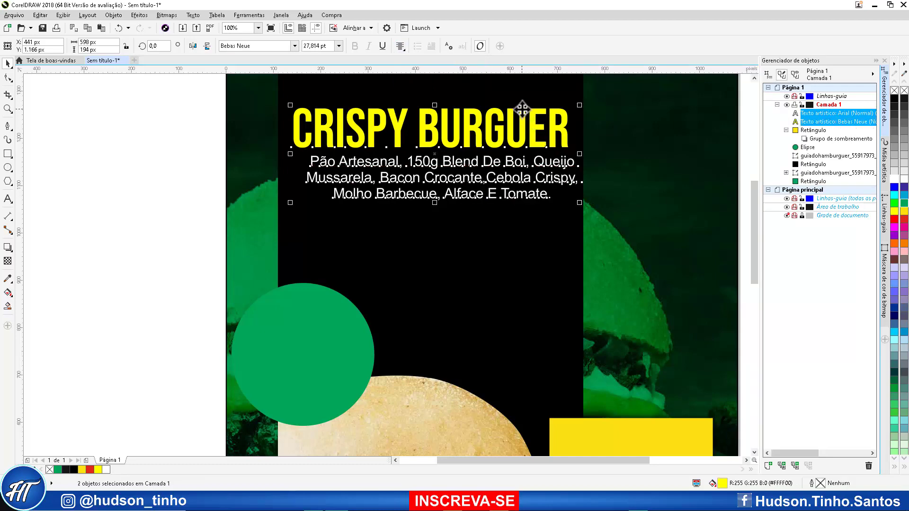
{"action": "key", "text": "c"}
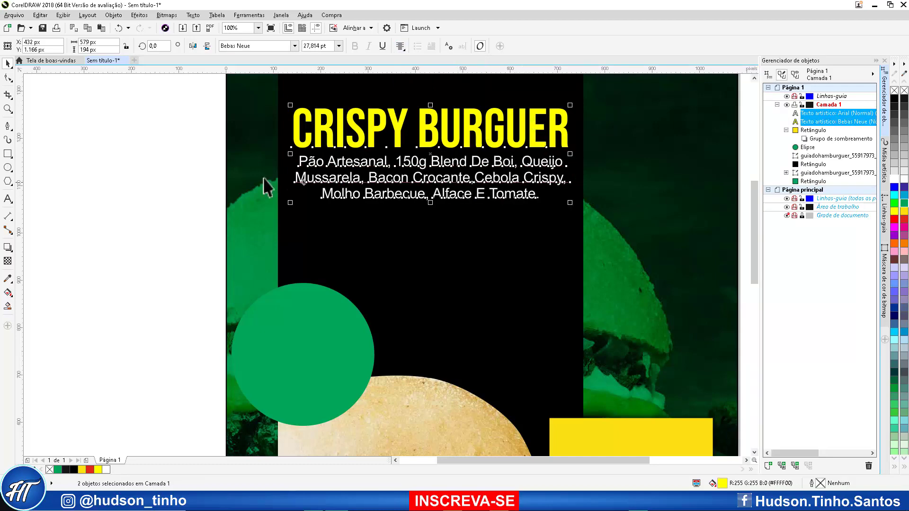
{"action": "key", "text": "Escape"}
Step: Add the artistic text "19,90" on the empty area beside the flyer, level with the green circle
{"action": "scroll", "coordinate": [278, 209], "scroll_direction": "down", "scroll_amount": 2}
{"action": "scroll", "coordinate": [287, 193], "scroll_direction": "up", "scroll_amount": 1}
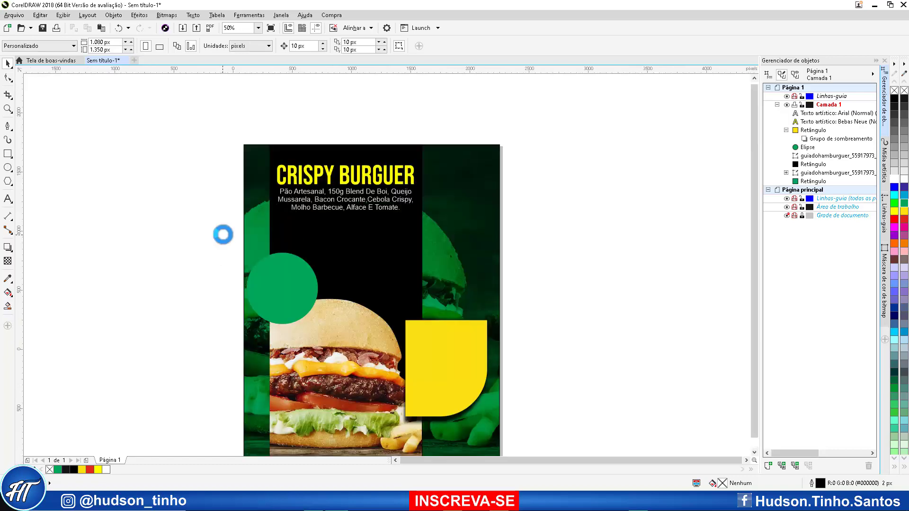
{"action": "scroll", "coordinate": [222, 235], "scroll_direction": "down", "scroll_amount": 1}
{"action": "scroll", "coordinate": [236, 250], "scroll_direction": "up", "scroll_amount": 1}
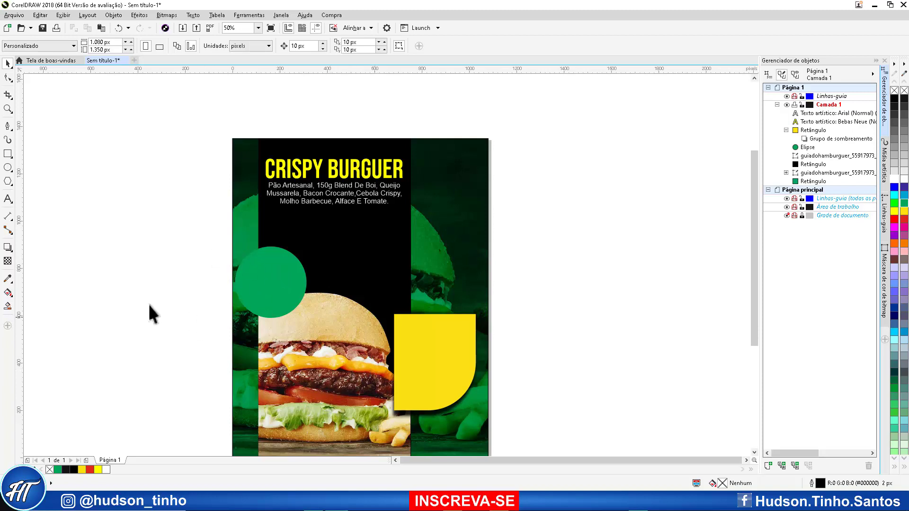
{"action": "left_click", "coordinate": [8, 199]}
{"action": "left_click", "coordinate": [154, 287]}
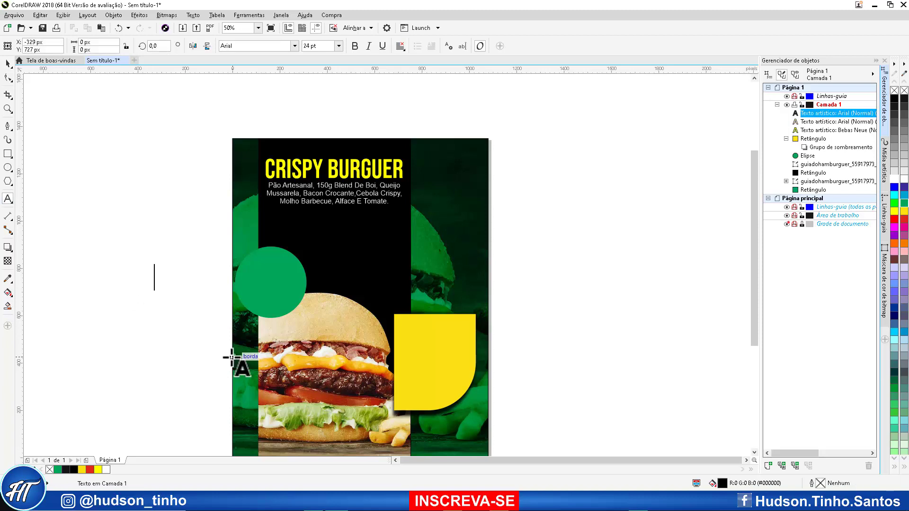
{"action": "type", "text": "19,"}
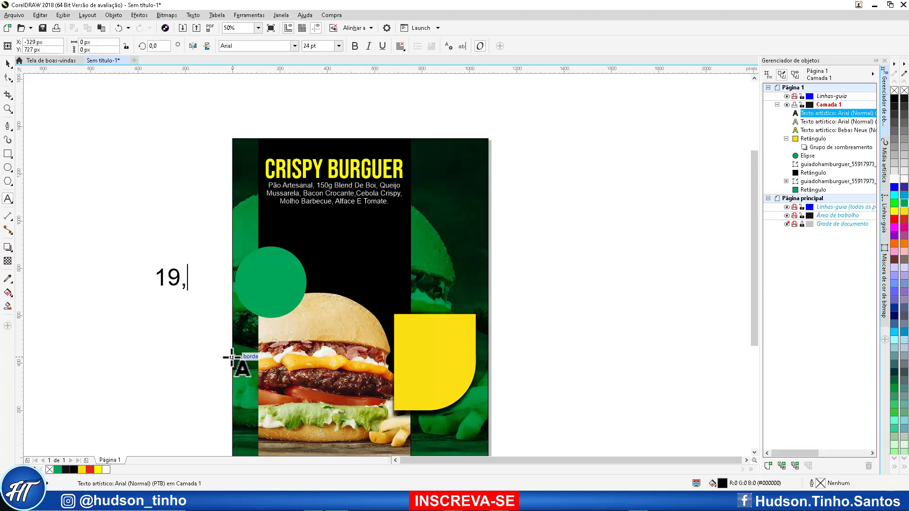
{"action": "type", "text": "90"}
{"action": "left_click", "coordinate": [8, 64]}
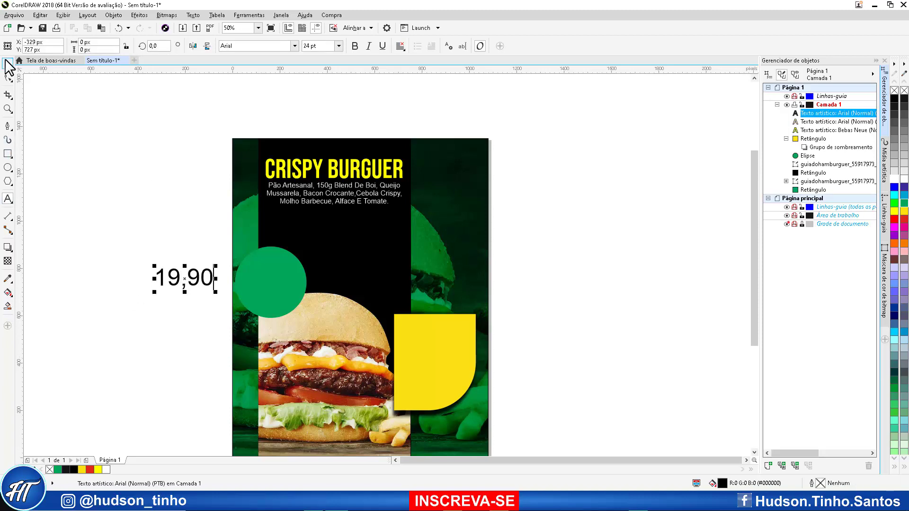
Step: Set the price text in Bebas Neue and enlarge it to about 302 × 150 px
{"action": "left_click", "coordinate": [295, 46]}
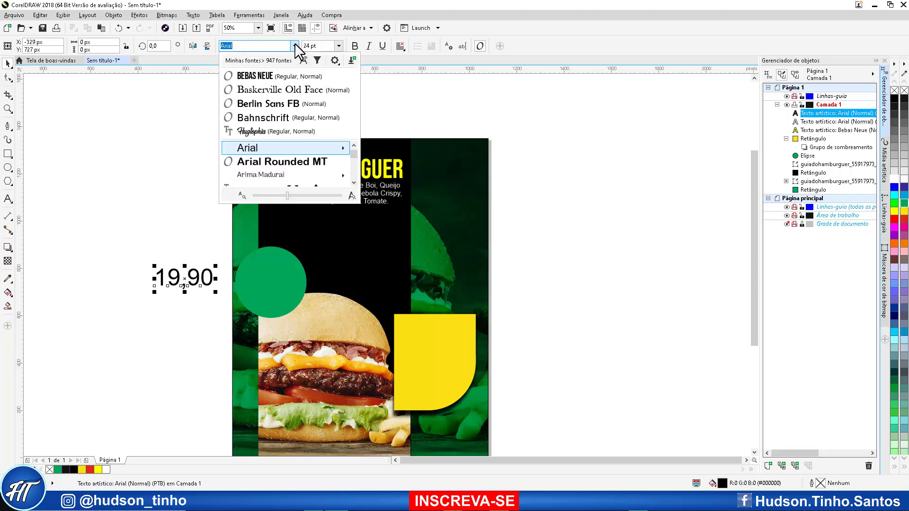
{"action": "left_click", "coordinate": [270, 76]}
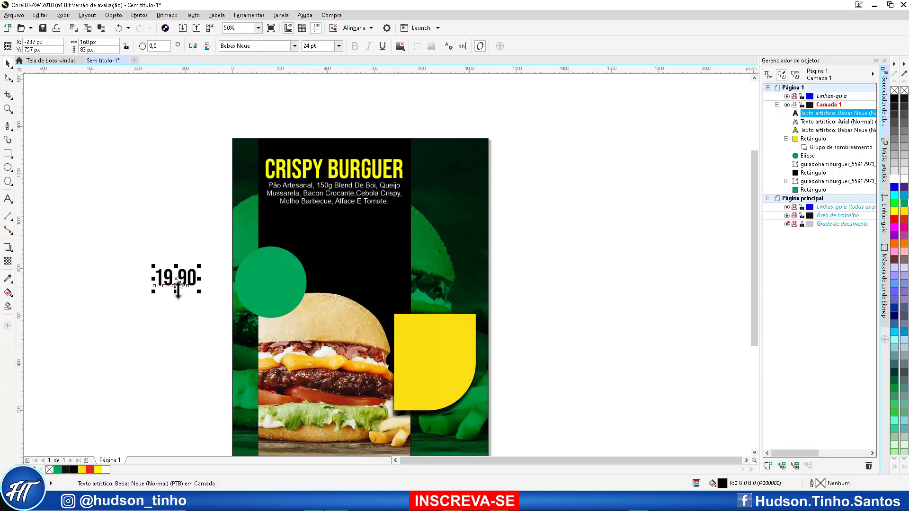
{"action": "left_click_drag", "start_coordinate": [179, 283], "coordinate": [171, 264]}
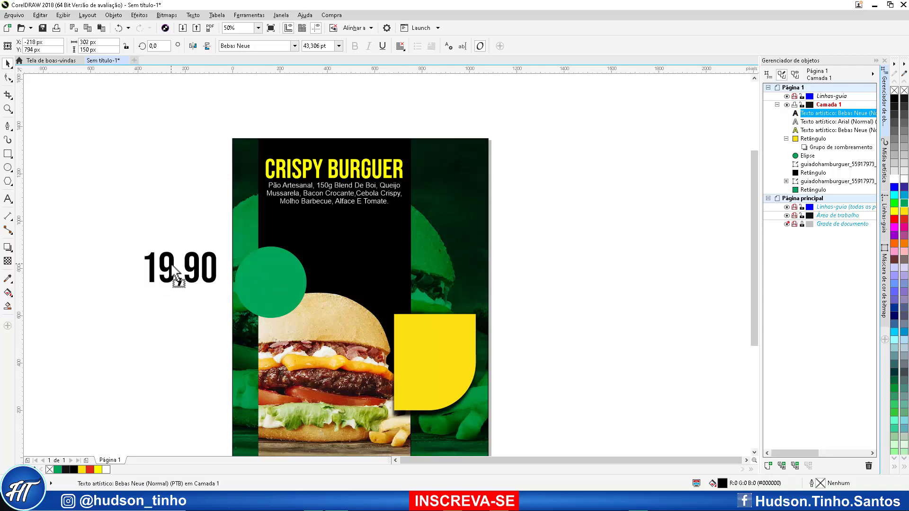
Step: Break the price text "19,90" apart into individual characters
{"action": "scroll", "coordinate": [150, 273], "scroll_direction": "up", "scroll_amount": 3}
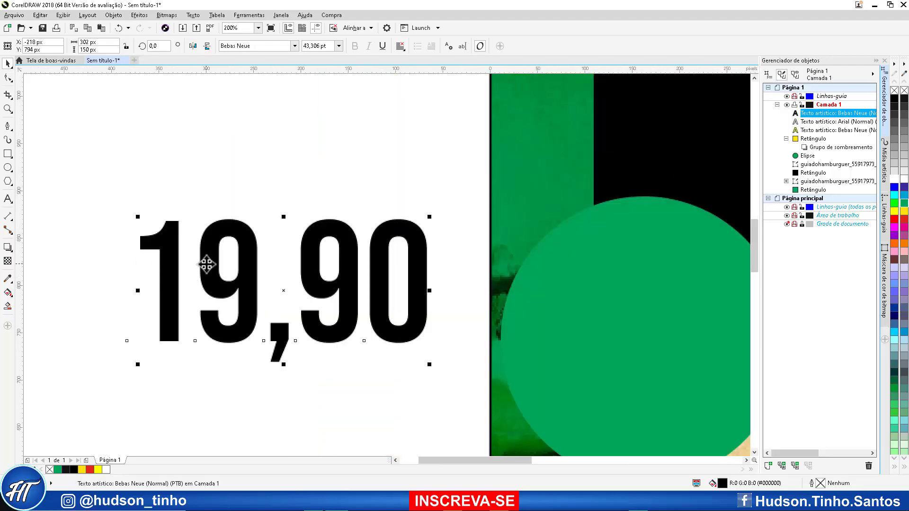
{"action": "key", "text": "ctrl+k"}
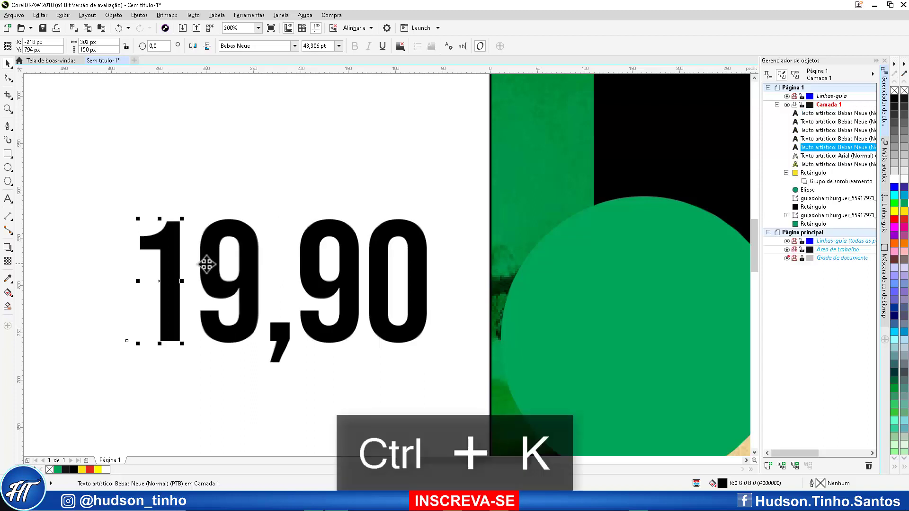
{"action": "left_click", "coordinate": [244, 254]}
{"action": "left_click", "coordinate": [173, 257]}
{"action": "left_click", "coordinate": [264, 247]}
{"action": "left_click", "coordinate": [279, 341]}
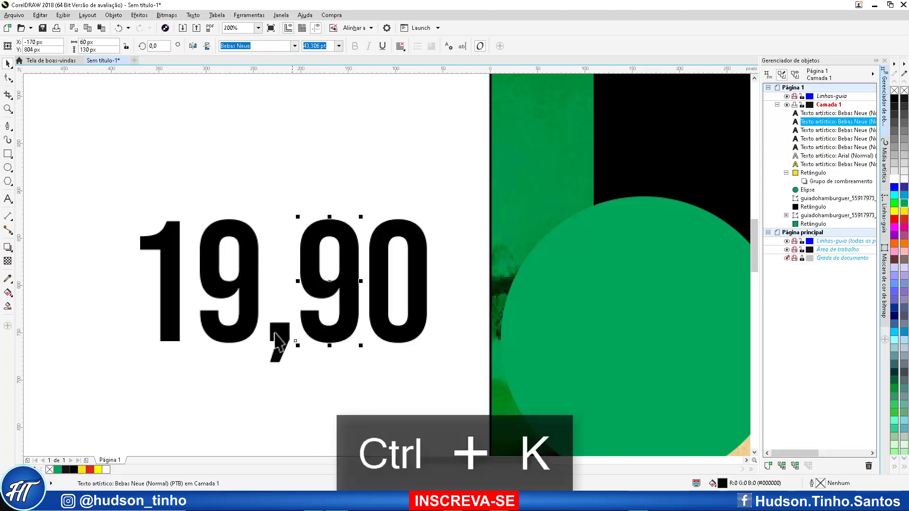
Step: Shrink the cents digits "90" to about 54 × 53 px and place them raised beside the 19
{"action": "left_click", "coordinate": [371, 315]}
{"action": "left_click_drag", "start_coordinate": [290, 199], "coordinate": [355, 273]}
{"action": "left_click_drag", "start_coordinate": [326, 247], "coordinate": [314, 245]}
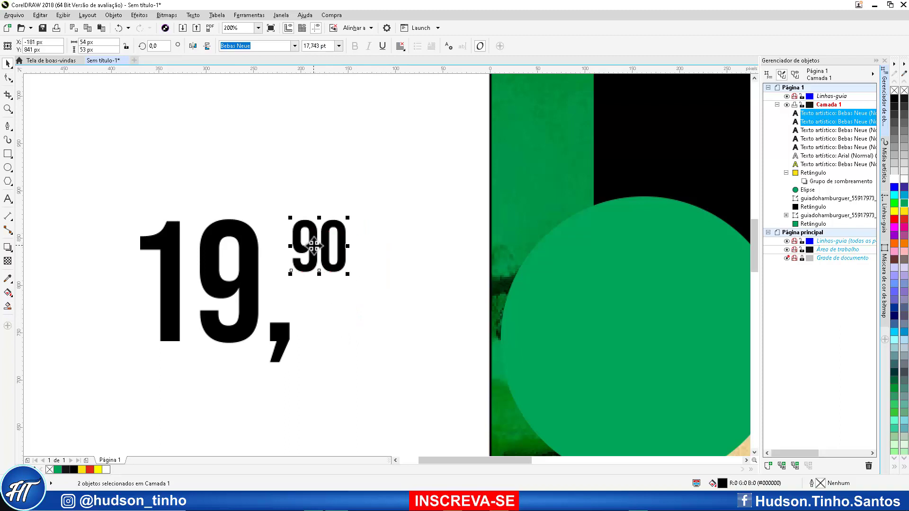
Step: Shrink the price's comma and move the raised "90" closer to the 19
{"action": "left_click", "coordinate": [286, 335]}
{"action": "left_click_drag", "start_coordinate": [297, 367], "coordinate": [274, 334]}
{"action": "left_click_drag", "start_coordinate": [272, 220], "coordinate": [354, 259]}
{"action": "left_click_drag", "start_coordinate": [307, 226], "coordinate": [288, 226]}
Step: Group all the price characters and move the group onto the green circle
{"action": "scroll", "coordinate": [227, 202], "scroll_direction": "down", "scroll_amount": 3}
{"action": "left_click_drag", "start_coordinate": [275, 255], "coordinate": [300, 265]}
{"action": "scroll", "coordinate": [273, 220], "scroll_direction": "up", "scroll_amount": 1}
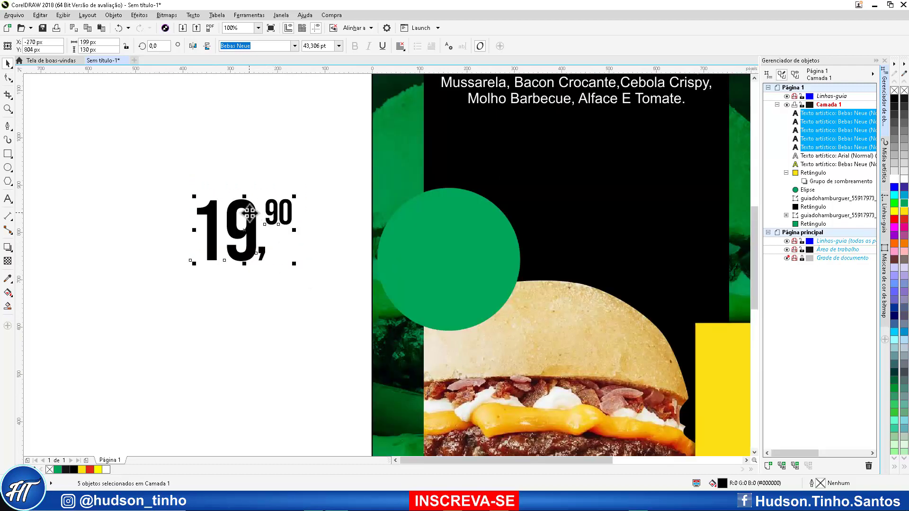
{"action": "key", "text": "ctrl+g"}
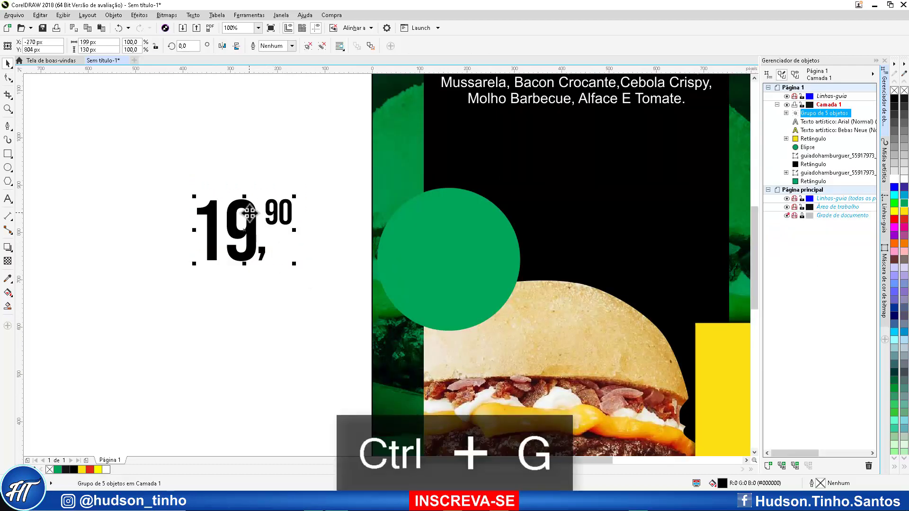
{"action": "left_click_drag", "start_coordinate": [249, 214], "coordinate": [457, 243]}
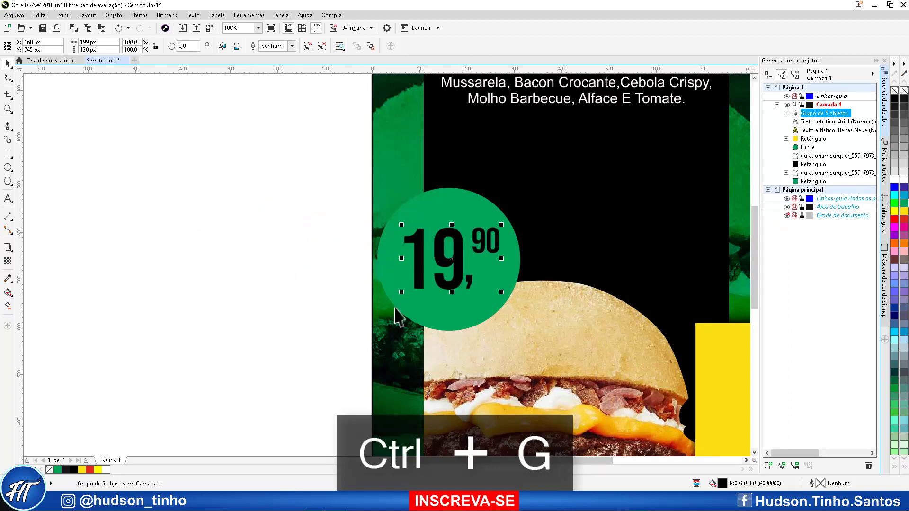
Step: Colour the price group white, enlarge it to about 238 × 156 px and centre it in the green circle
{"action": "left_click", "coordinate": [903, 178]}
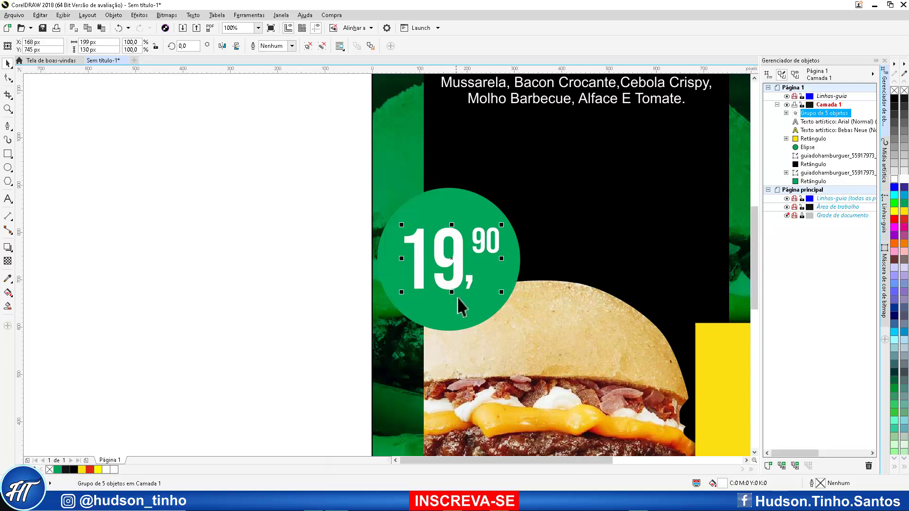
{"action": "mouse_move", "coordinate": [501, 292]}
{"action": "left_mouse_down"}
{"action": "mouse_move", "coordinate": [513, 309]}
{"action": "mouse_move", "coordinate": [512, 299]}
{"action": "left_mouse_up"}
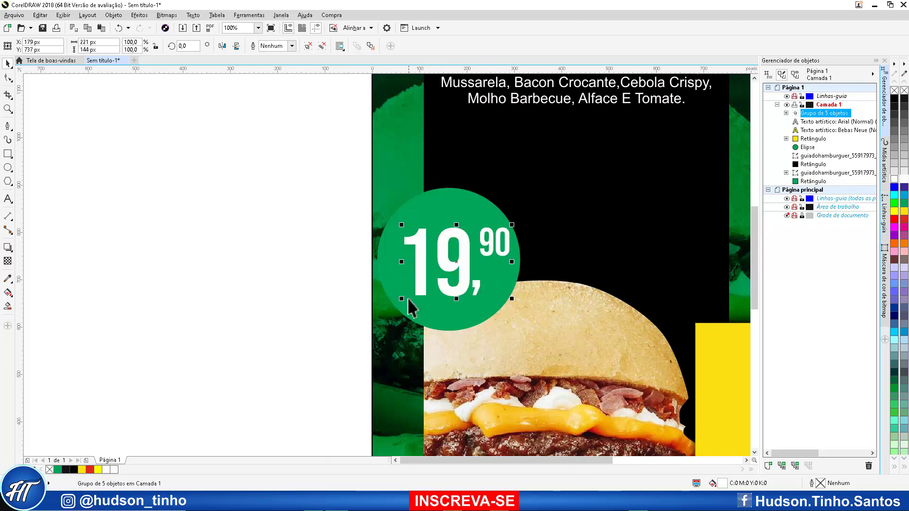
{"action": "left_click_drag", "start_coordinate": [401, 301], "coordinate": [394, 305]}
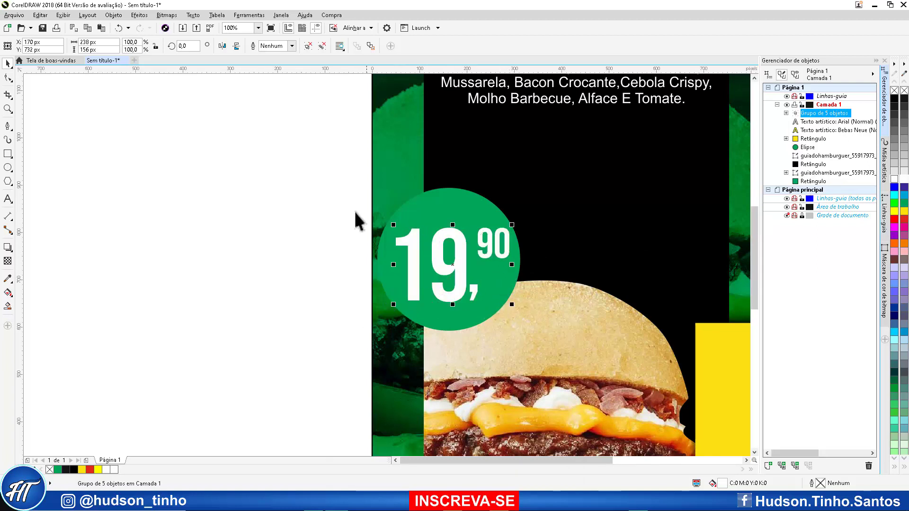
{"action": "left_click_drag", "start_coordinate": [459, 247], "coordinate": [457, 247]}
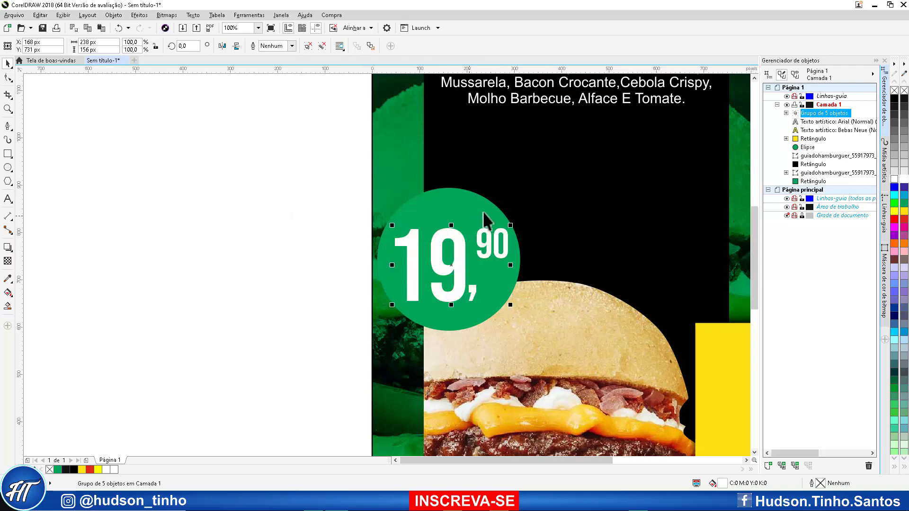
{"action": "left_click", "coordinate": [337, 201]}
Step: Add a drop shadow running downward from the green circle's upper edge, with opacity 88 and feathering 15
{"action": "scroll", "coordinate": [337, 208], "scroll_direction": "down", "scroll_amount": 4}
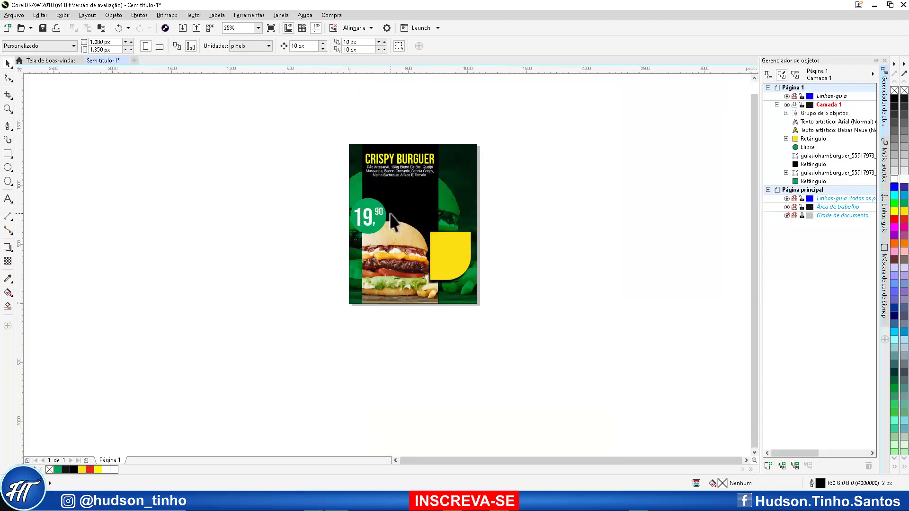
{"action": "scroll", "coordinate": [390, 213], "scroll_direction": "up", "scroll_amount": 4}
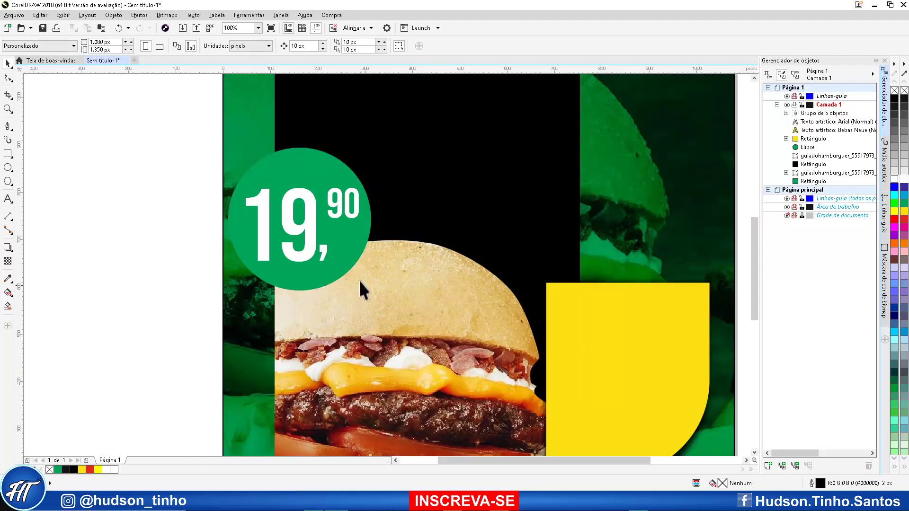
{"action": "left_click", "coordinate": [310, 161]}
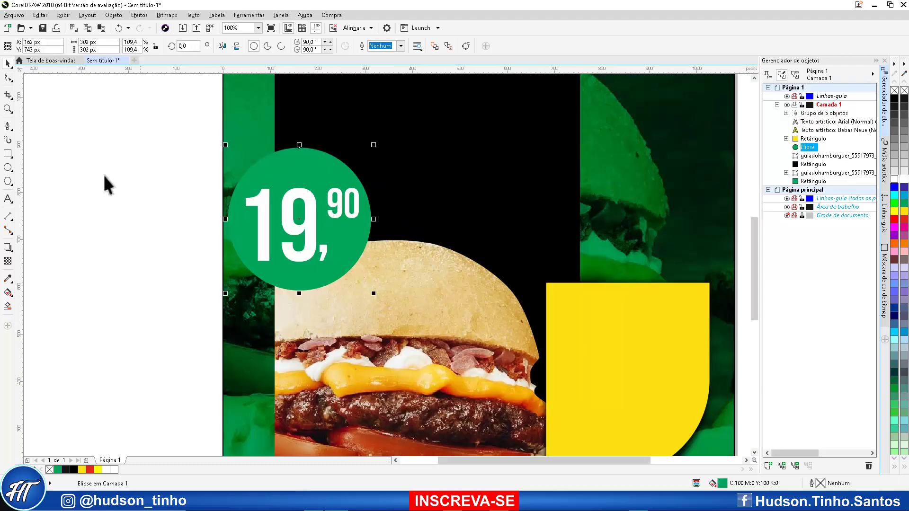
{"action": "left_click", "coordinate": [8, 247]}
{"action": "left_click_drag", "start_coordinate": [304, 162], "coordinate": [300, 297]}
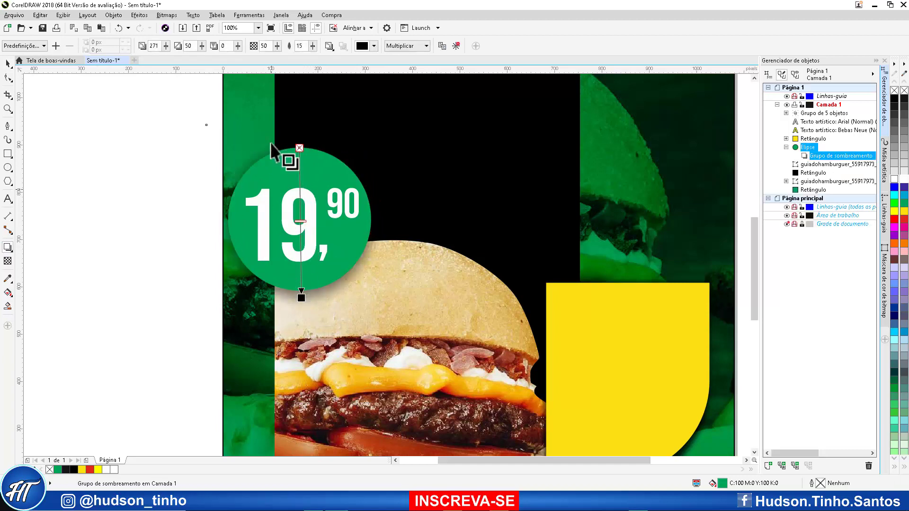
{"action": "left_click_drag", "start_coordinate": [300, 221], "coordinate": [302, 277]}
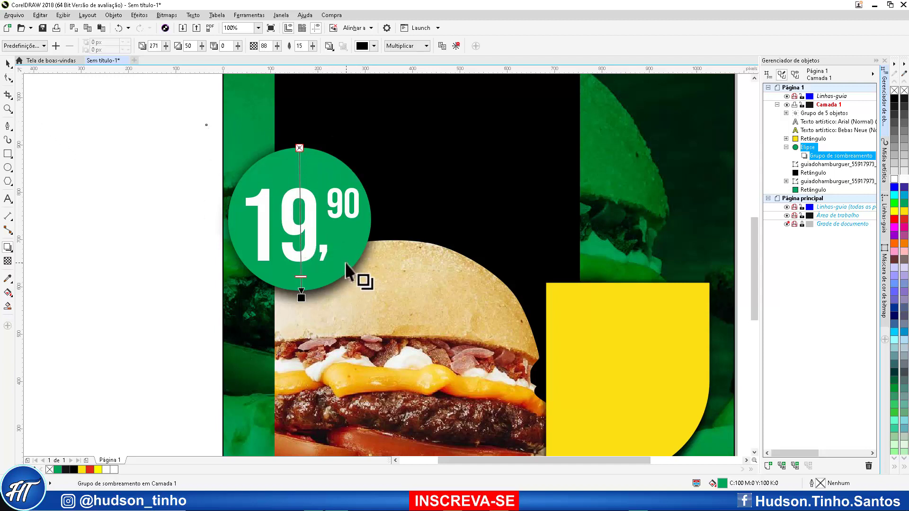
{"action": "scroll", "coordinate": [299, 234], "scroll_direction": "down", "scroll_amount": 2}
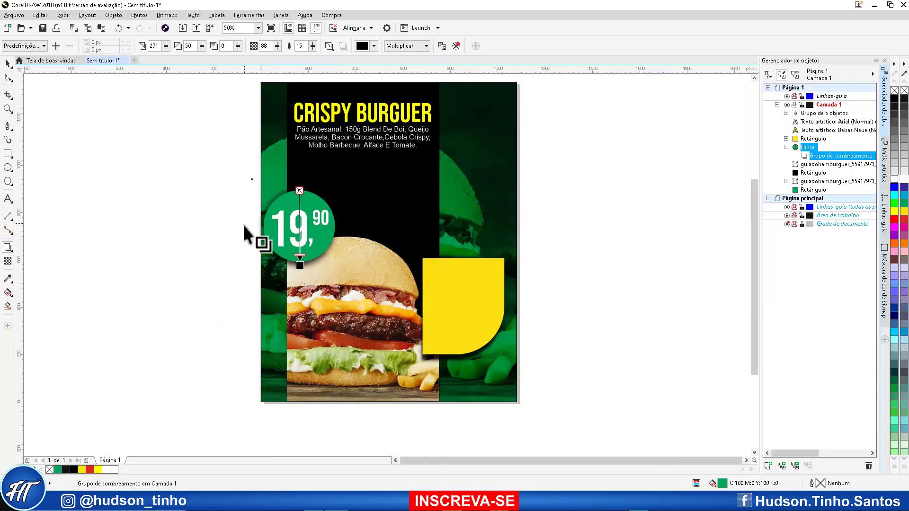
Step: Display the document in wireframe view and separate the green circle's drop shadow from the circle
{"action": "left_click", "coordinate": [63, 15]}
{"action": "left_click", "coordinate": [73, 36]}
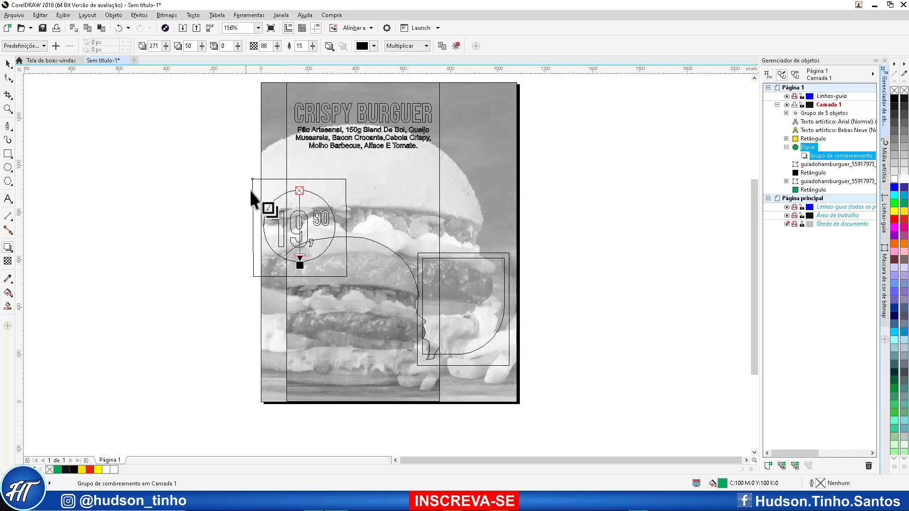
{"action": "scroll", "coordinate": [251, 190], "scroll_direction": "up", "scroll_amount": 2}
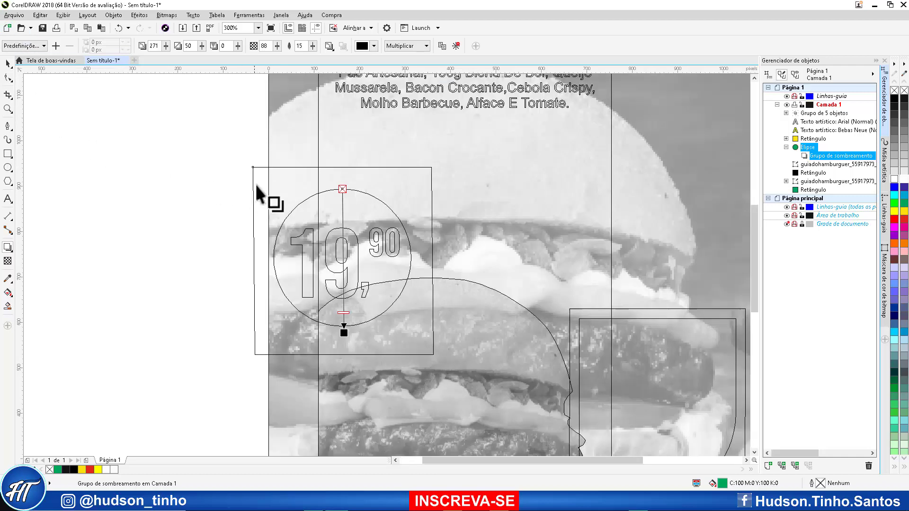
{"action": "left_click", "coordinate": [7, 64]}
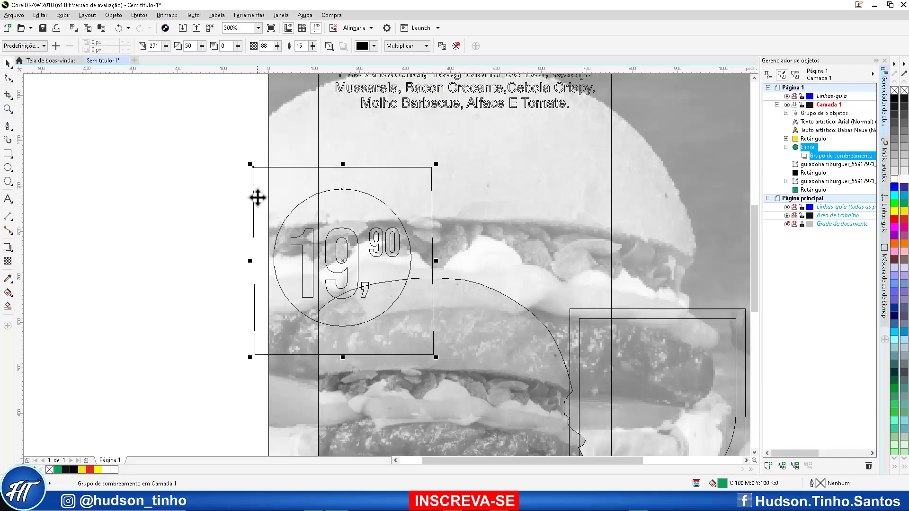
{"action": "right_click", "coordinate": [256, 215]}
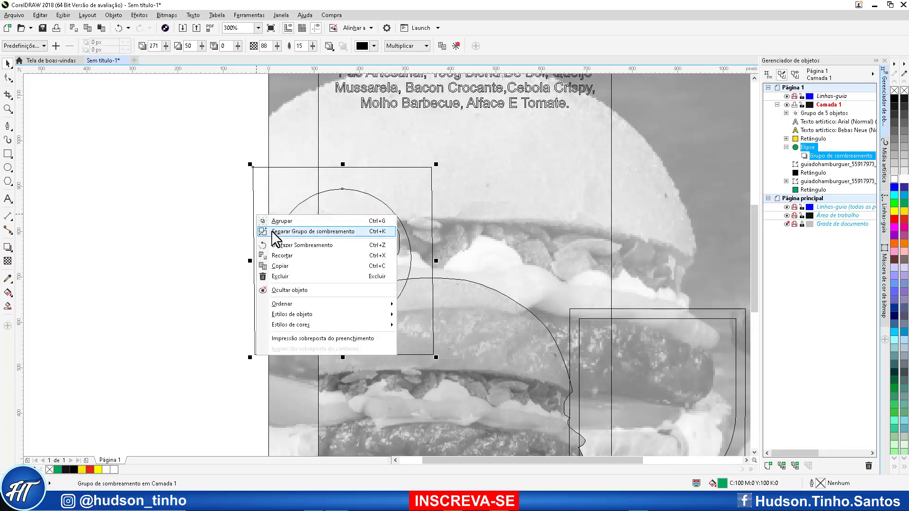
{"action": "left_click", "coordinate": [258, 203]}
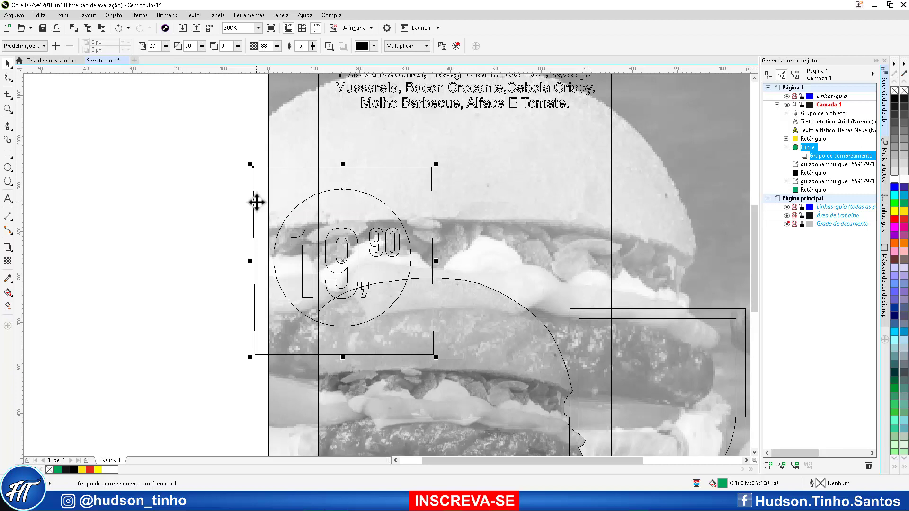
{"action": "key", "text": "ctrl+k"}
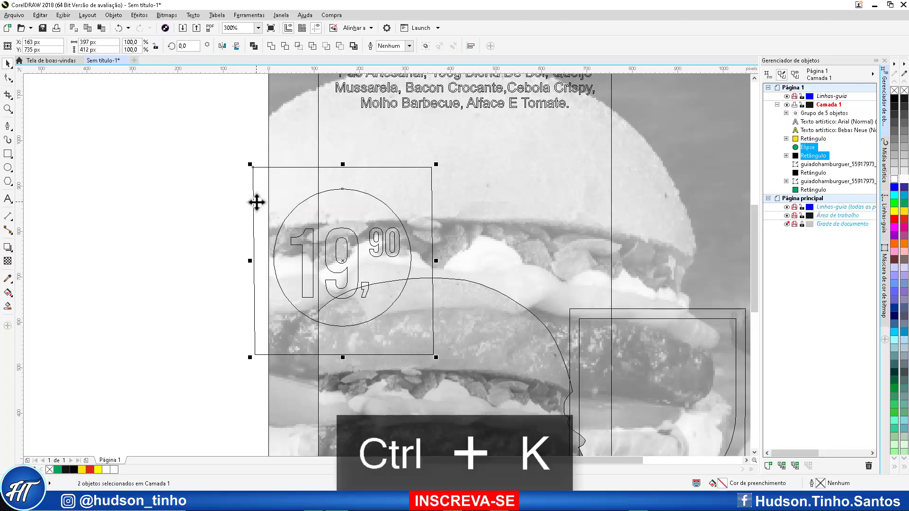
Step: Convert the separated shadow rectangle to curves and pull its two outer left nodes in to the flyer's left edge
{"action": "left_click", "coordinate": [8, 77]}
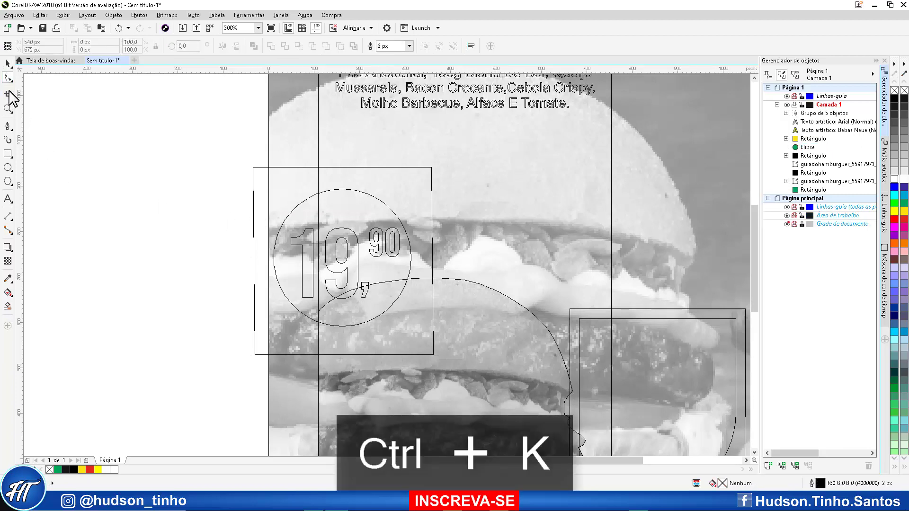
{"action": "left_click", "coordinate": [254, 174]}
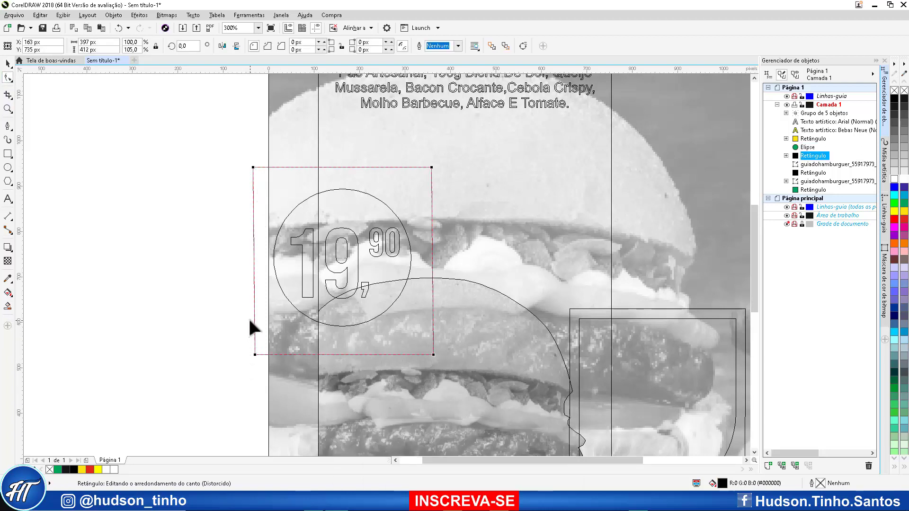
{"action": "key", "text": "ctrl+q"}
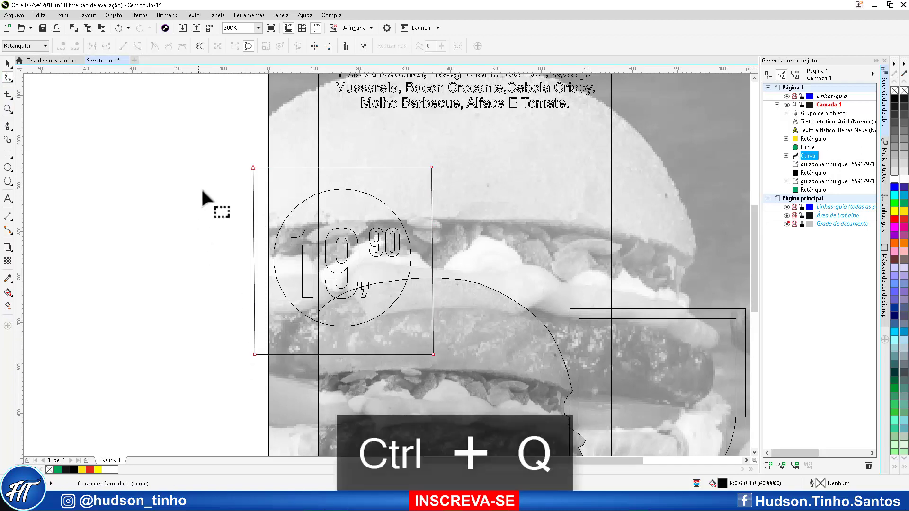
{"action": "left_click_drag", "start_coordinate": [234, 260], "coordinate": [253, 317]}
{"action": "left_click_drag", "start_coordinate": [263, 378], "coordinate": [270, 355]}
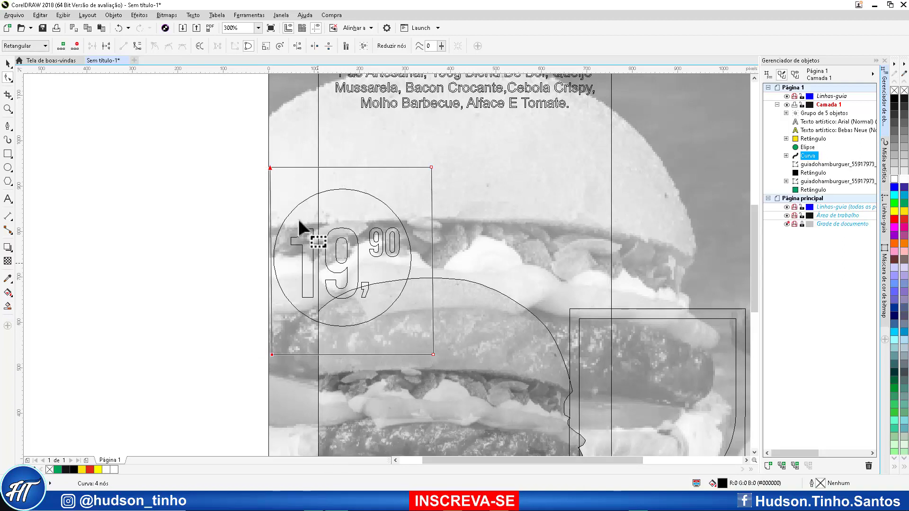
Step: Return the document to the Normal view mode and deselect the trimmed shadow
{"action": "left_click", "coordinate": [8, 64]}
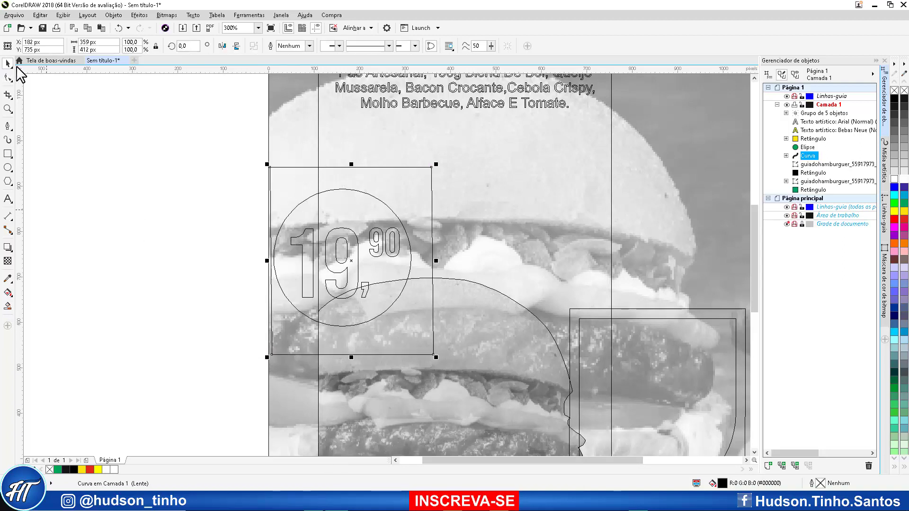
{"action": "left_click", "coordinate": [63, 15]}
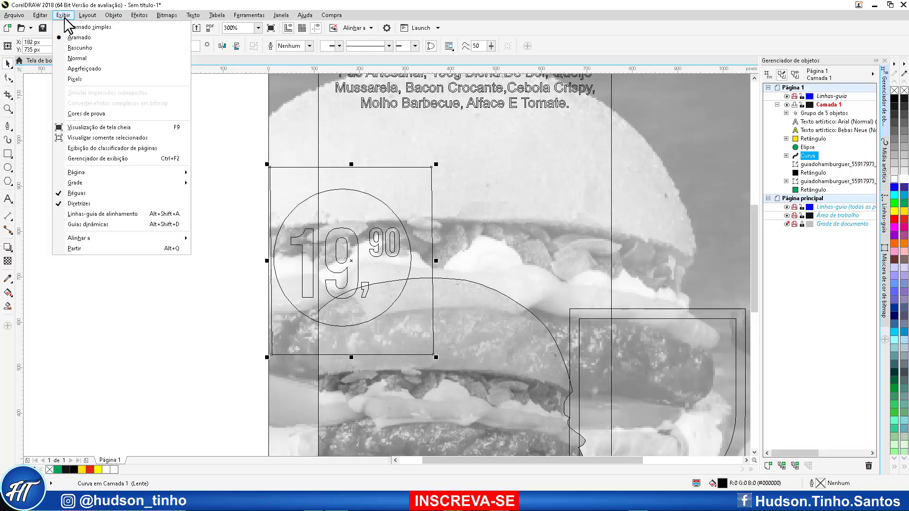
{"action": "left_click", "coordinate": [77, 59]}
{"action": "left_click", "coordinate": [236, 208]}
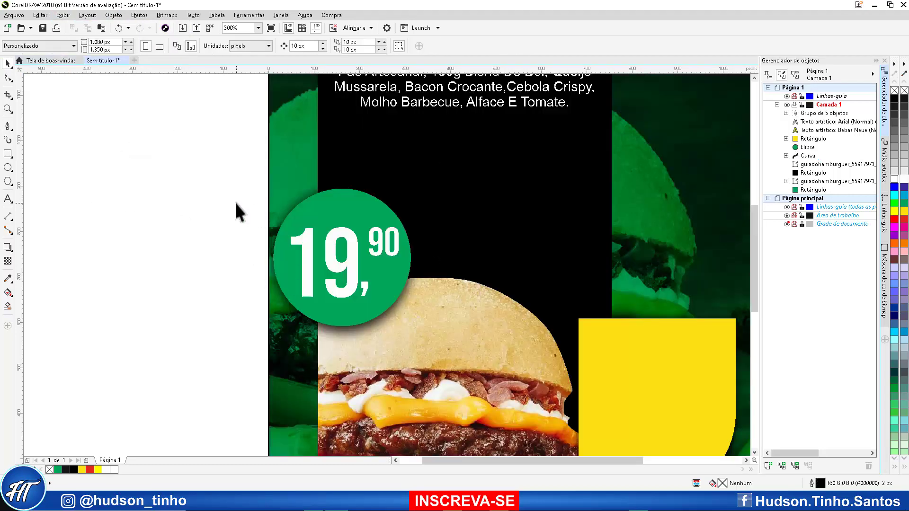
Step: Examine the trimmed circle shadow at the flyer's edge and the empty yellow shape
{"action": "scroll", "coordinate": [237, 208], "scroll_direction": "down", "scroll_amount": 3}
{"action": "scroll", "coordinate": [272, 201], "scroll_direction": "up", "scroll_amount": 2}
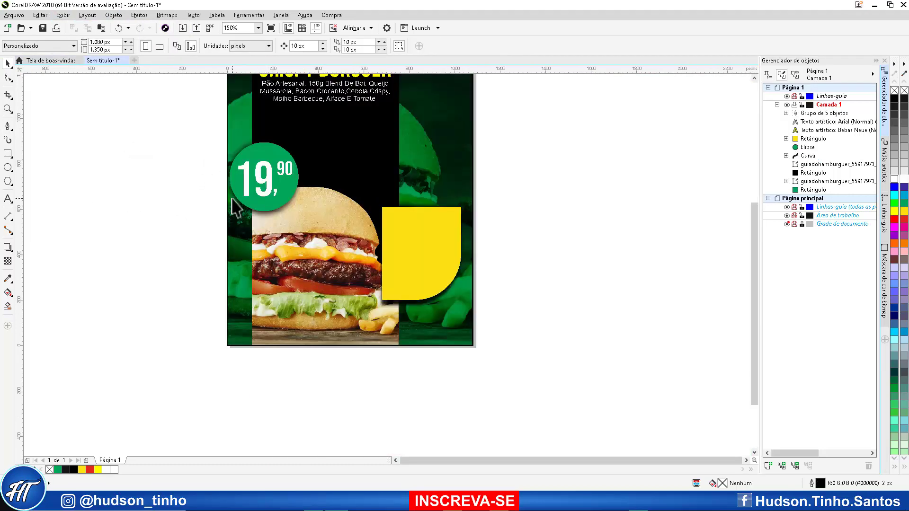
{"action": "scroll", "coordinate": [232, 207], "scroll_direction": "down", "scroll_amount": 2}
{"action": "scroll", "coordinate": [213, 157], "scroll_direction": "up", "scroll_amount": 2}
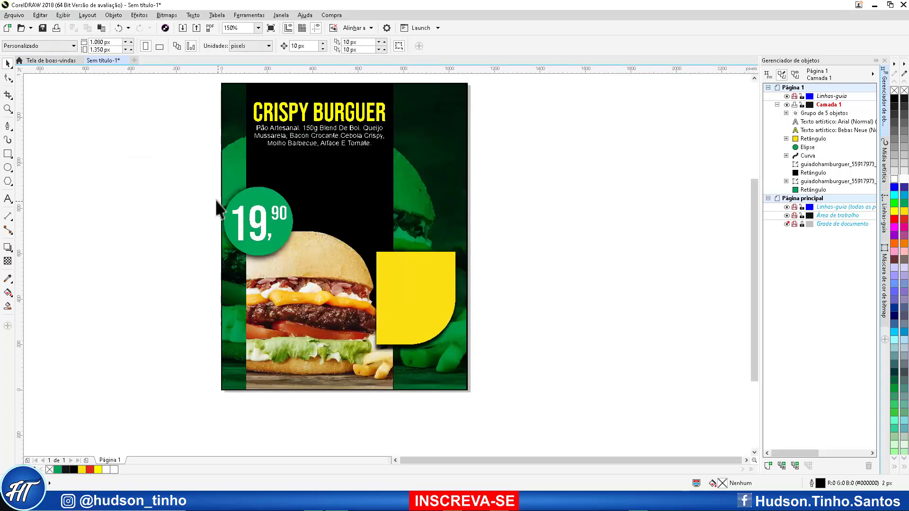
{"action": "scroll", "coordinate": [171, 181], "scroll_direction": "down", "scroll_amount": 1}
{"action": "scroll", "coordinate": [178, 191], "scroll_direction": "up", "scroll_amount": 1}
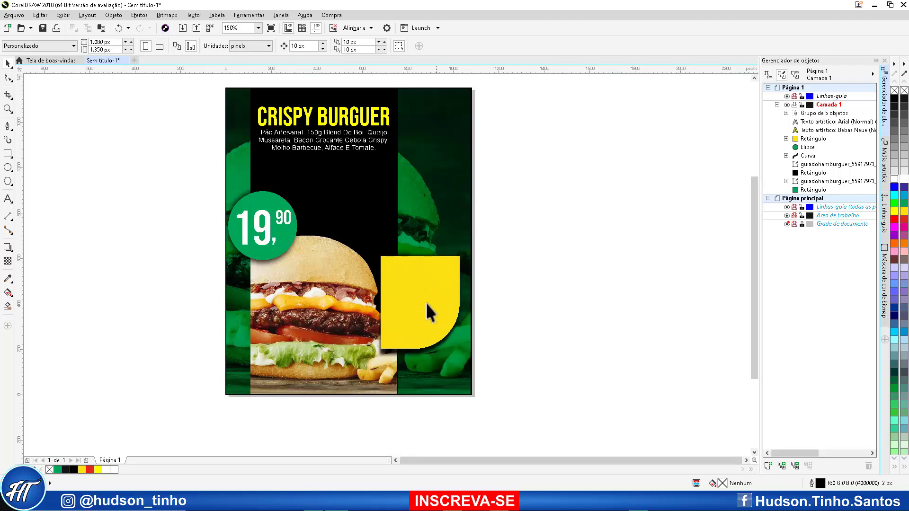
{"action": "scroll", "coordinate": [415, 302], "scroll_direction": "up", "scroll_amount": 2}
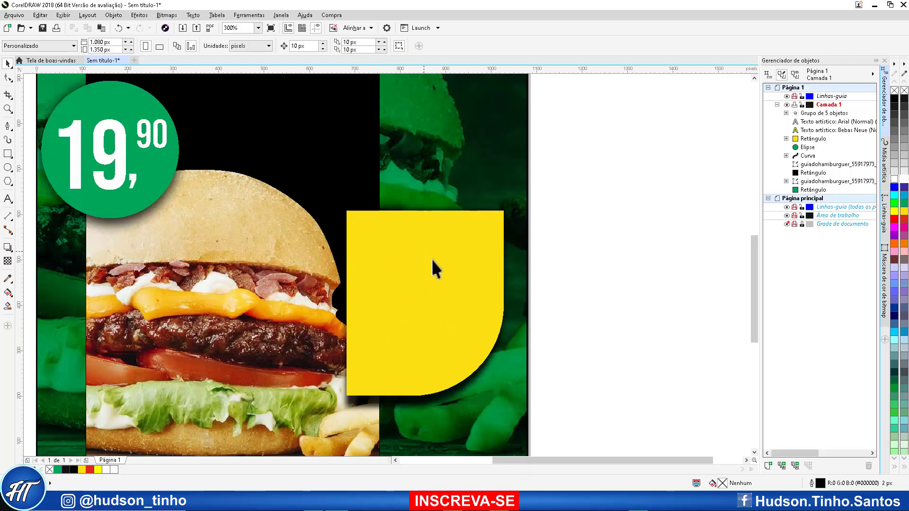
{"action": "scroll", "coordinate": [419, 260], "scroll_direction": "down", "scroll_amount": 4}
{"action": "scroll", "coordinate": [416, 257], "scroll_direction": "up", "scroll_amount": 2}
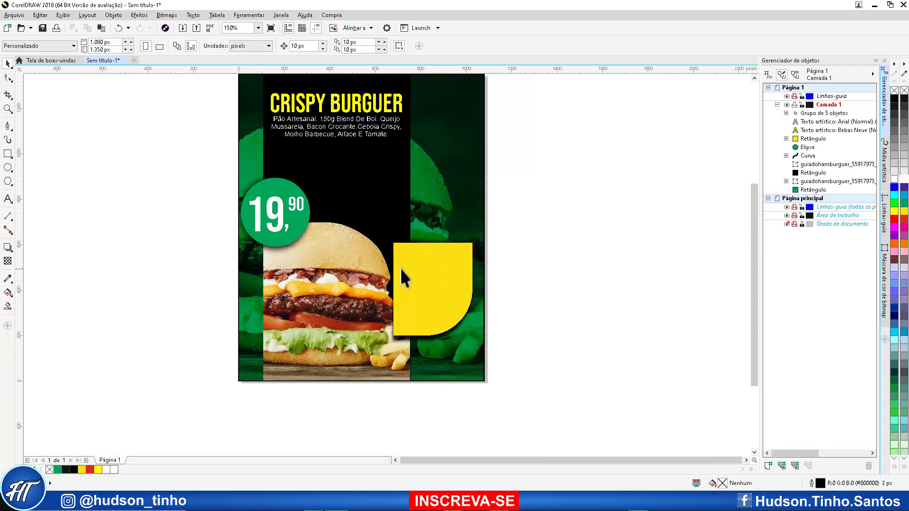
Step: Create a paragraph text frame about 314 × 241 px on the yellow shape and paste the Lorem Ipsum text into it
{"action": "left_click", "coordinate": [7, 198]}
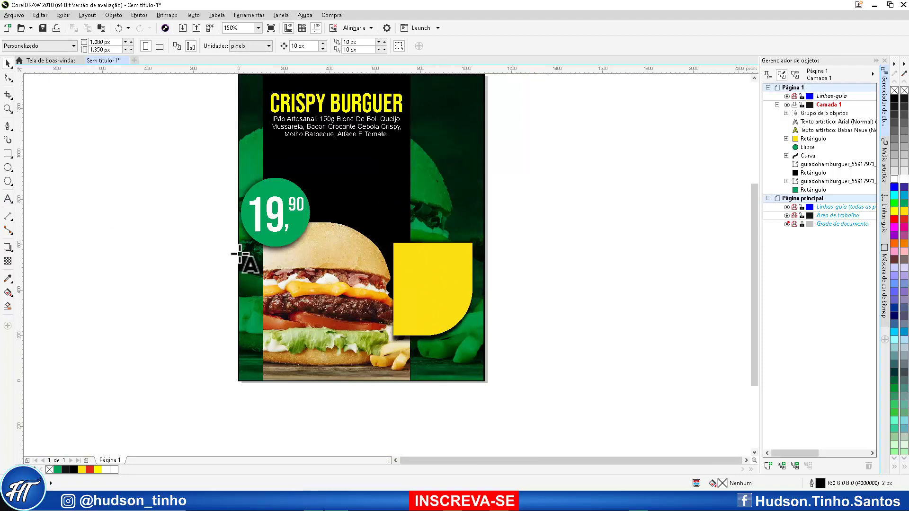
{"action": "scroll", "coordinate": [399, 254], "scroll_direction": "up", "scroll_amount": 2}
{"action": "left_click_drag", "start_coordinate": [394, 244], "coordinate": [536, 352]}
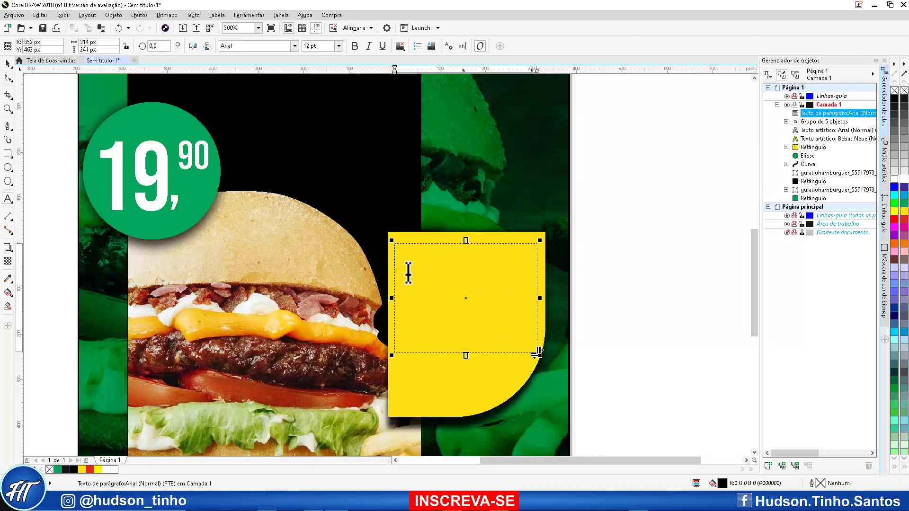
{"action": "key", "text": "ctrl+v"}
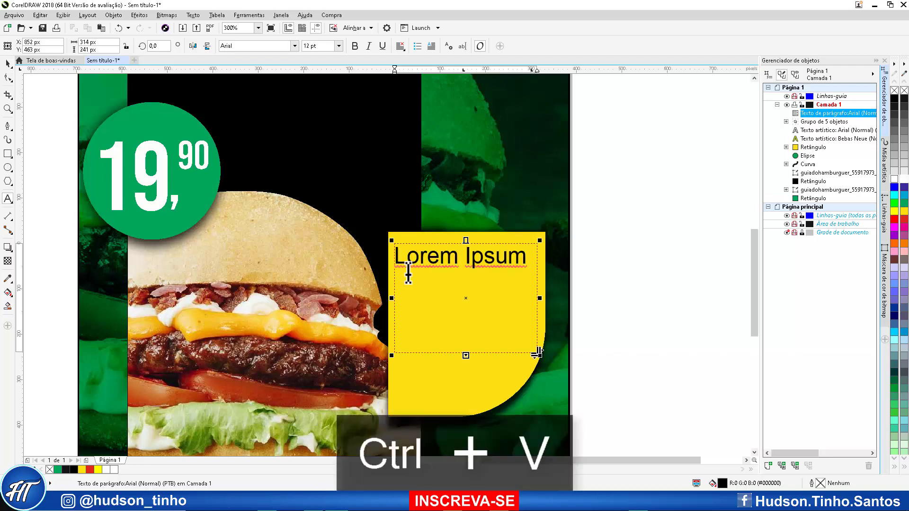
Step: Enlarge the paragraph frame to about 987 × 583 px so it holds the whole Lorem Ipsum text
{"action": "scroll", "coordinate": [442, 284], "scroll_direction": "down", "scroll_amount": 5}
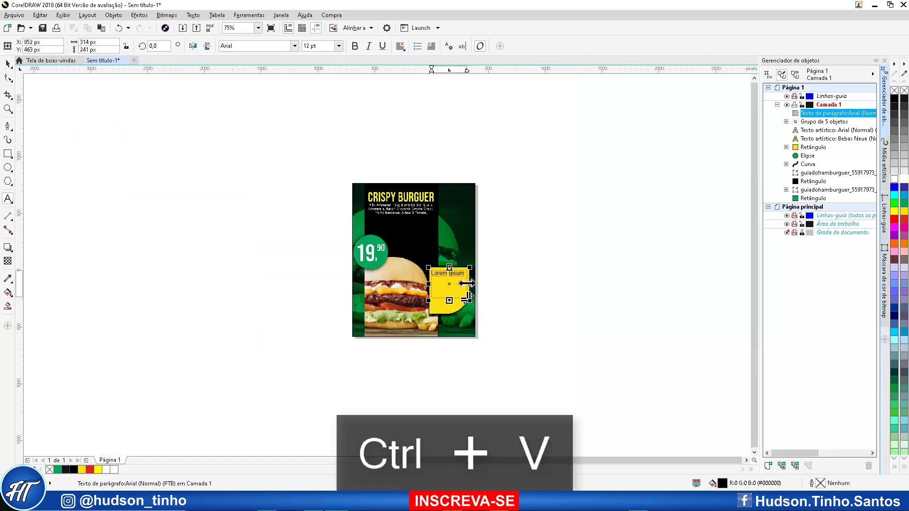
{"action": "left_click_drag", "start_coordinate": [470, 283], "coordinate": [497, 284]}
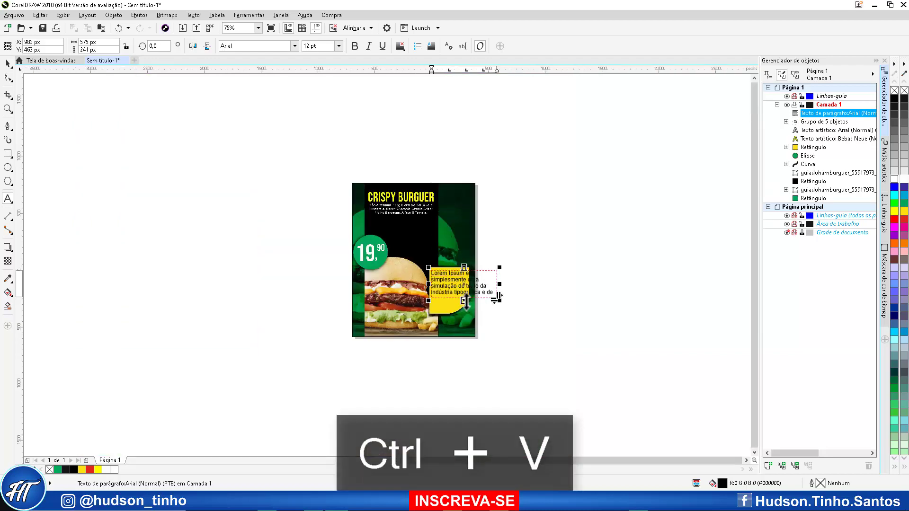
{"action": "scroll", "coordinate": [467, 321], "scroll_direction": "up", "scroll_amount": 3}
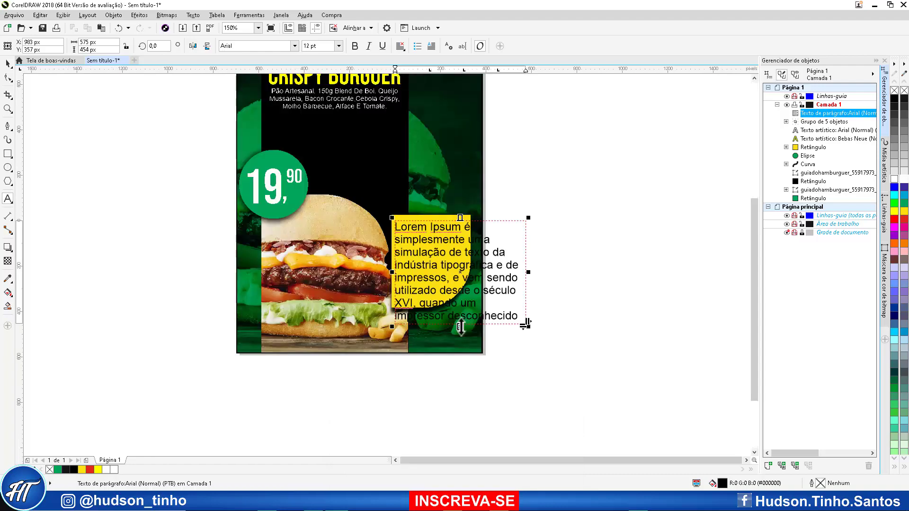
{"action": "left_click_drag", "start_coordinate": [466, 318], "coordinate": [473, 432]}
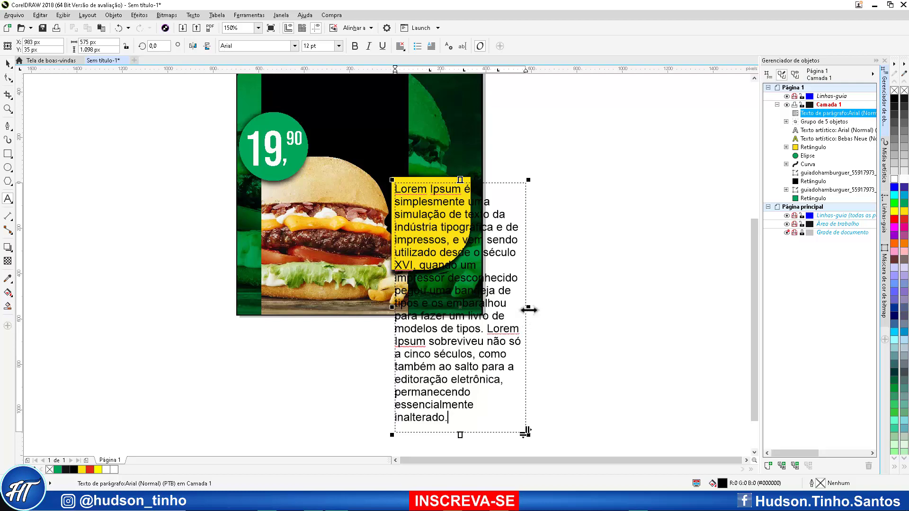
{"action": "left_click_drag", "start_coordinate": [527, 308], "coordinate": [621, 282]}
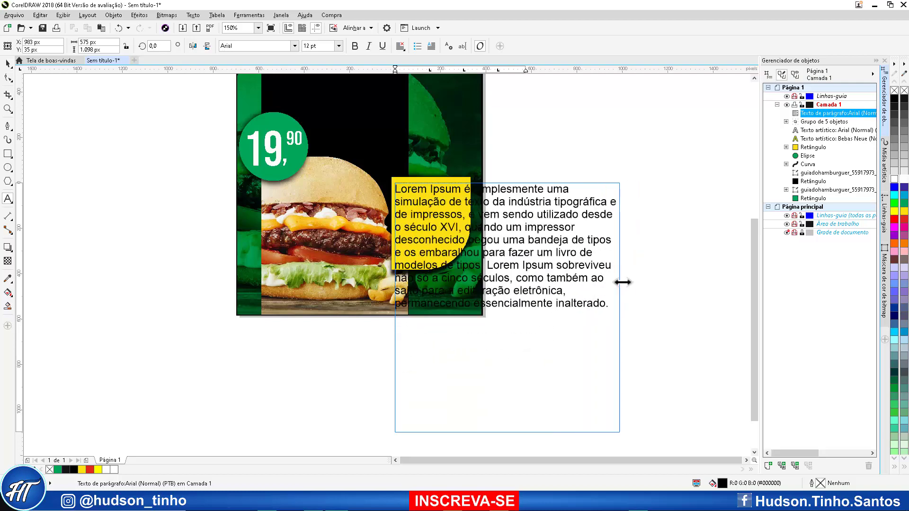
{"action": "left_click_drag", "start_coordinate": [507, 431], "coordinate": [509, 318]}
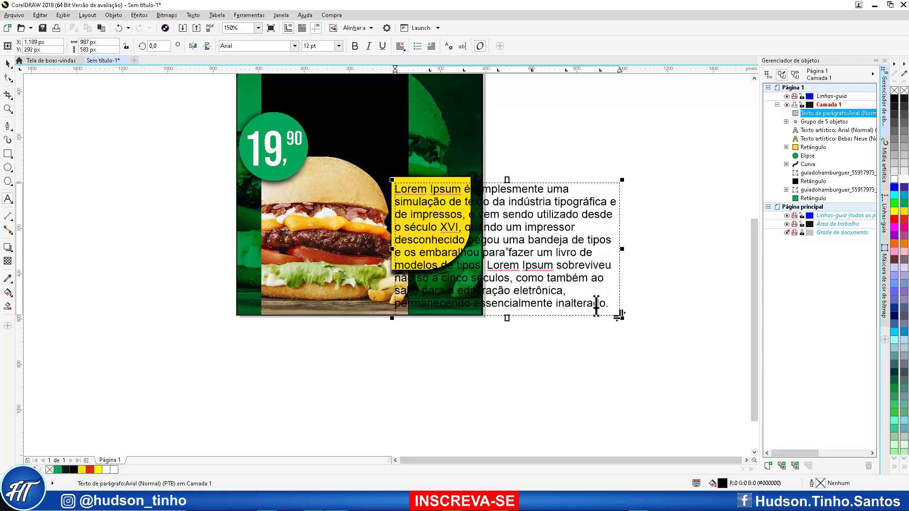
Step: Set all the paragraph text to 6 pt and shrink its frame to about 331 × 465 px, matching the yellow shape's width
{"action": "key", "text": "ctrl+a"}
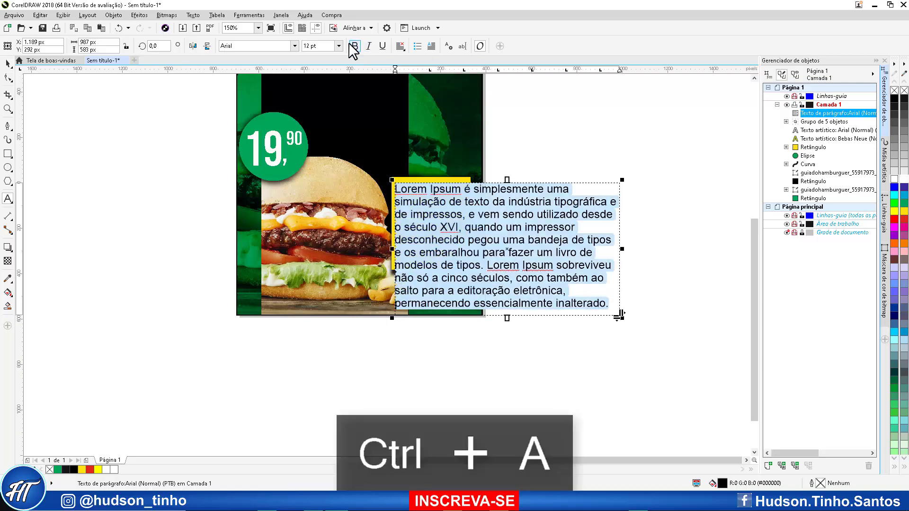
{"action": "left_click", "coordinate": [339, 46]}
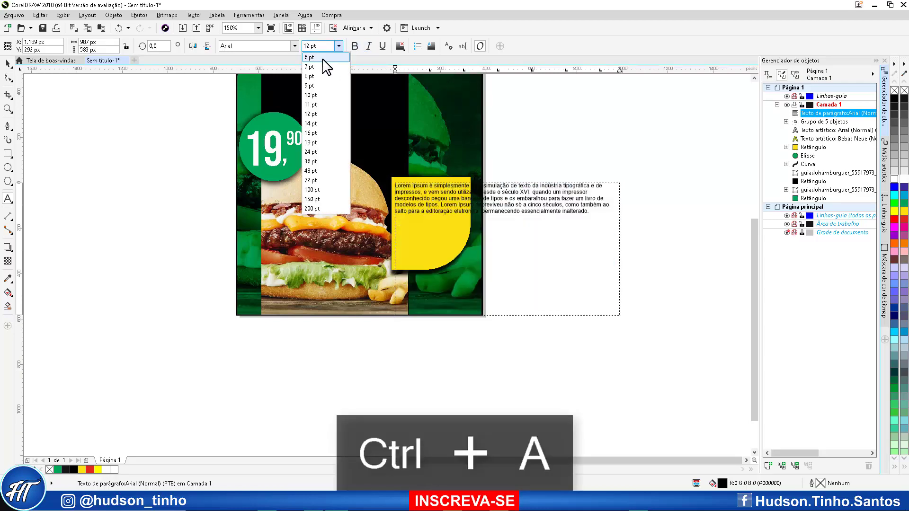
{"action": "left_click", "coordinate": [322, 58]}
{"action": "left_click_drag", "start_coordinate": [620, 250], "coordinate": [473, 249]}
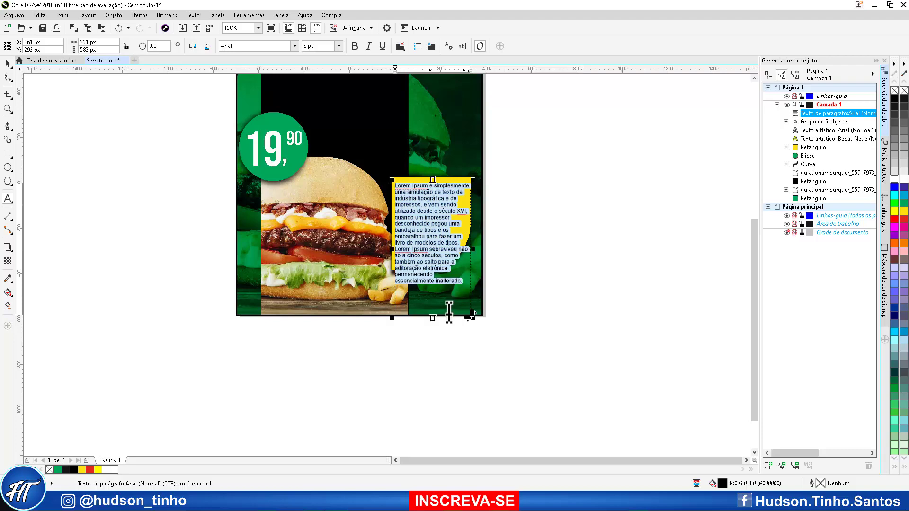
{"action": "left_click_drag", "start_coordinate": [432, 316], "coordinate": [432, 291]}
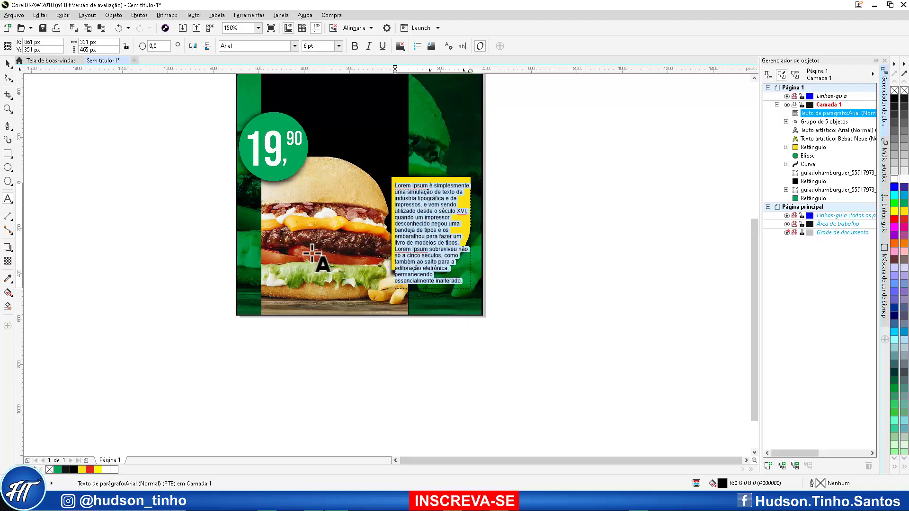
Step: Move the paragraph up to the yellow shape's upper edge and convert it to artistic text
{"action": "left_click", "coordinate": [7, 63]}
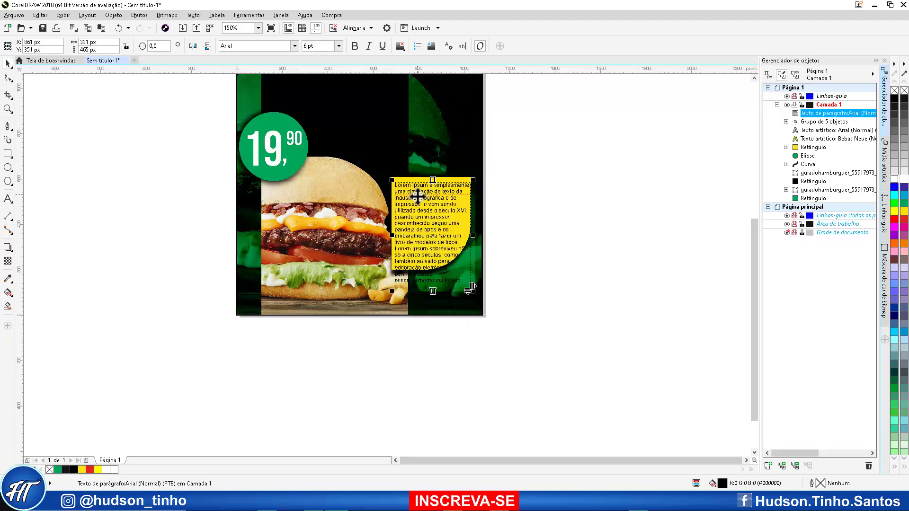
{"action": "scroll", "coordinate": [419, 194], "scroll_direction": "up", "scroll_amount": 2}
{"action": "left_click_drag", "start_coordinate": [421, 193], "coordinate": [420, 184]}
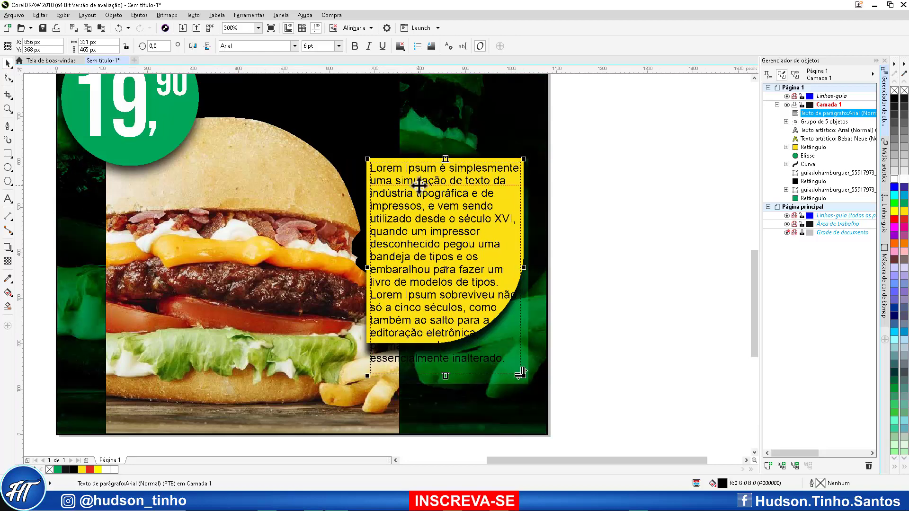
{"action": "right_click", "coordinate": [483, 222]}
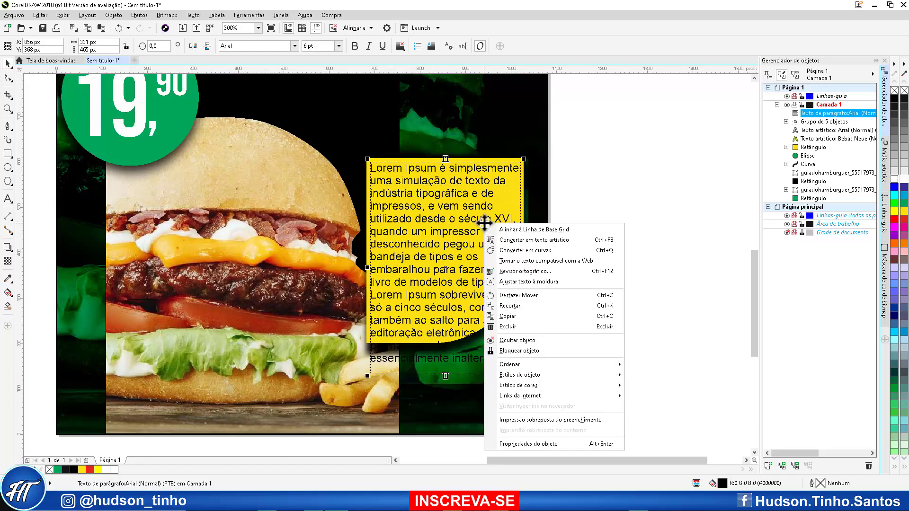
{"action": "left_click", "coordinate": [549, 240]}
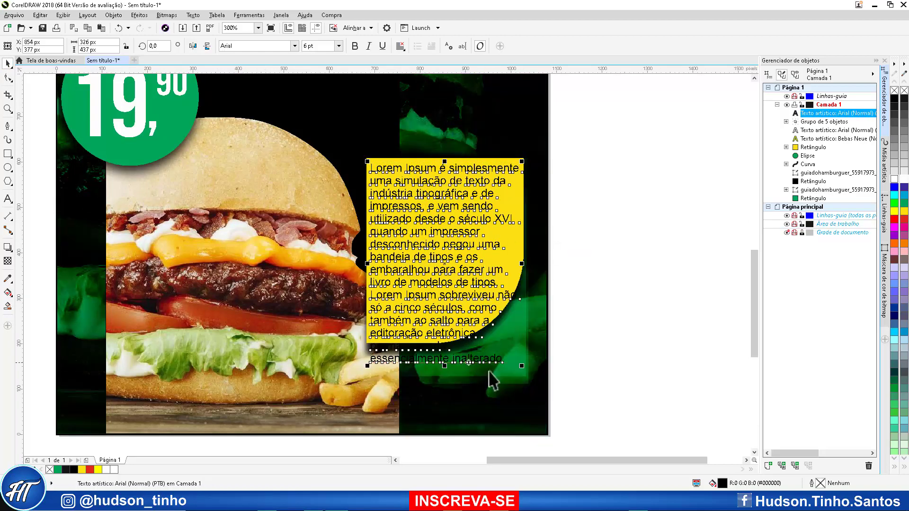
Step: Scale the Lorem Ipsum text down to about 260 × 349 px so it fits inside the yellow shape
{"action": "left_click_drag", "start_coordinate": [521, 367], "coordinate": [491, 326]}
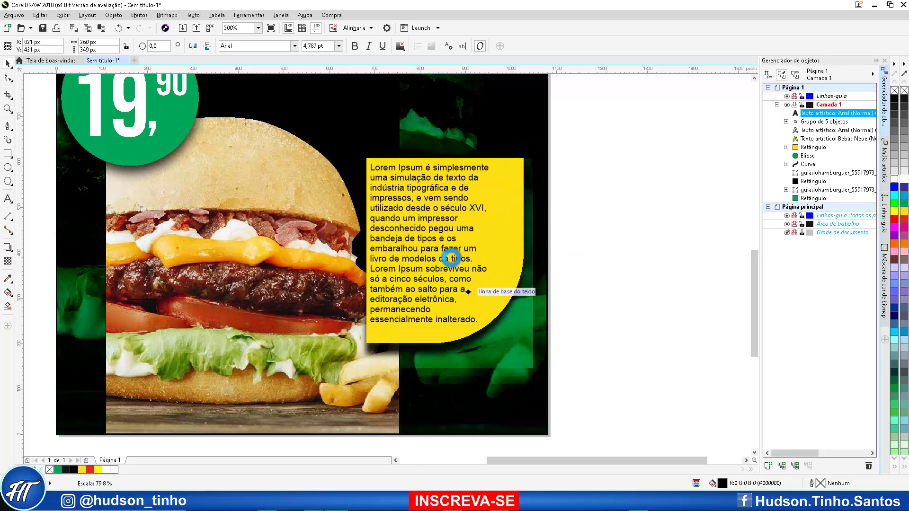
{"action": "scroll", "coordinate": [451, 145], "scroll_direction": "down", "scroll_amount": 4}
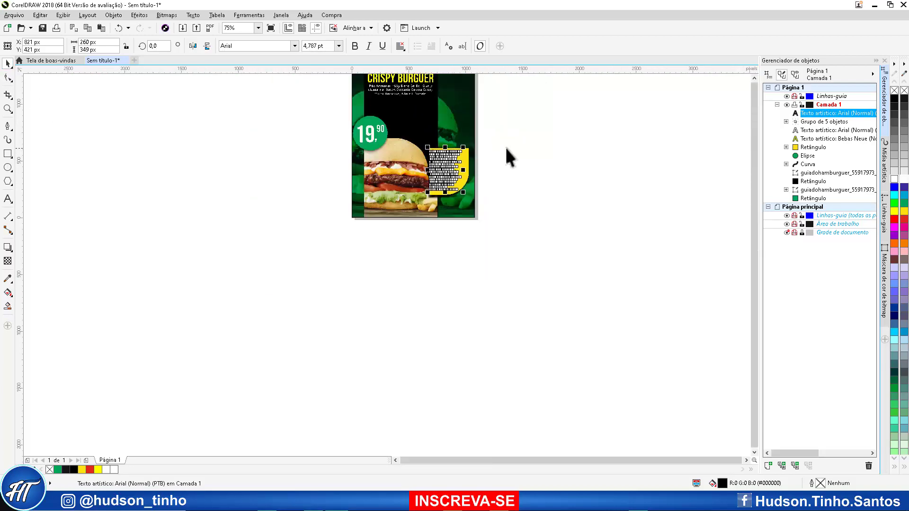
{"action": "left_click", "coordinate": [505, 144]}
{"action": "scroll", "coordinate": [454, 146], "scroll_direction": "up", "scroll_amount": 2}
{"action": "scroll", "coordinate": [428, 162], "scroll_direction": "up", "scroll_amount": 1}
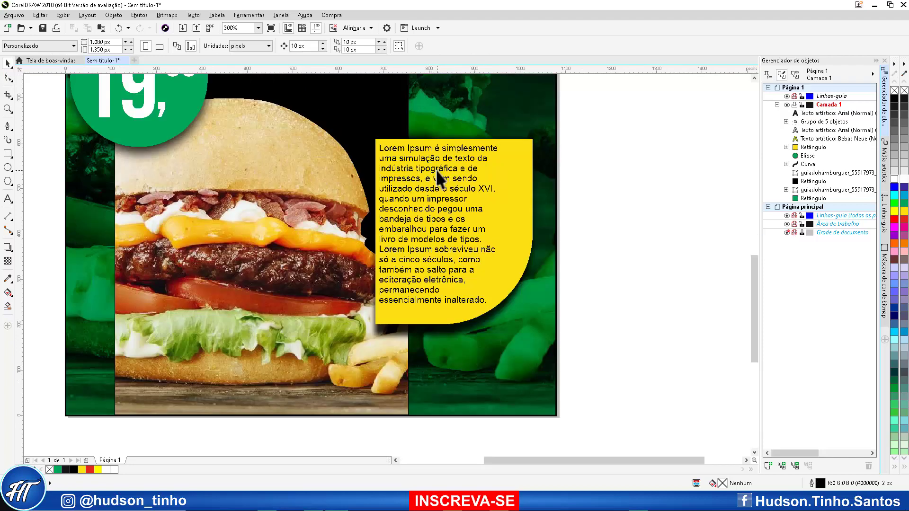
Step: Make the Lorem Ipsum text on the yellow shape bold
{"action": "left_click", "coordinate": [435, 177]}
{"action": "left_click", "coordinate": [354, 47]}
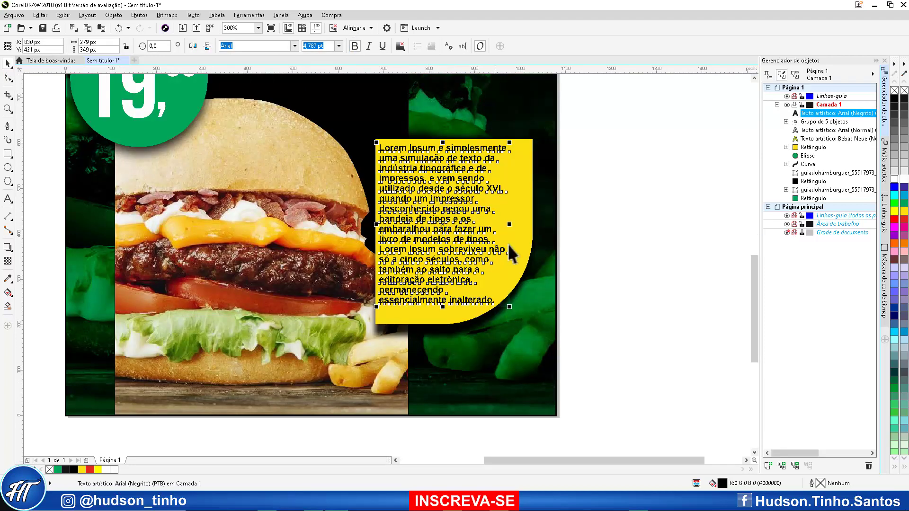
{"action": "left_click", "coordinate": [583, 233]}
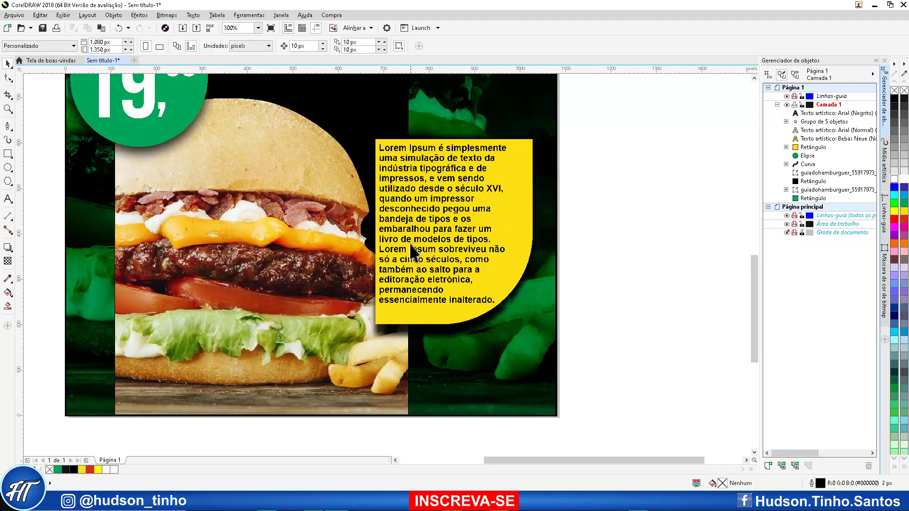
Step: Shrink the bold text to about 271 × 339 px and position it with a margin inside the yellow shape
{"action": "left_click_drag", "start_coordinate": [409, 242], "coordinate": [412, 246]}
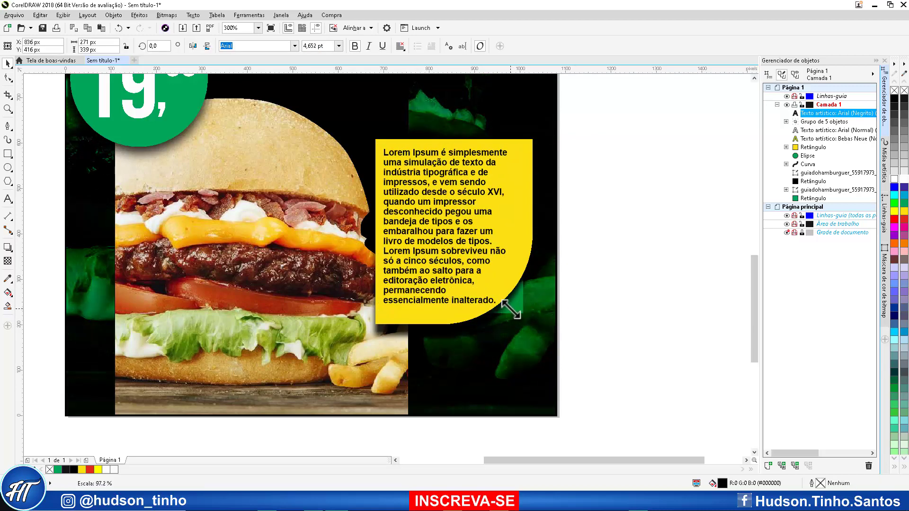
{"action": "left_click", "coordinate": [640, 219]}
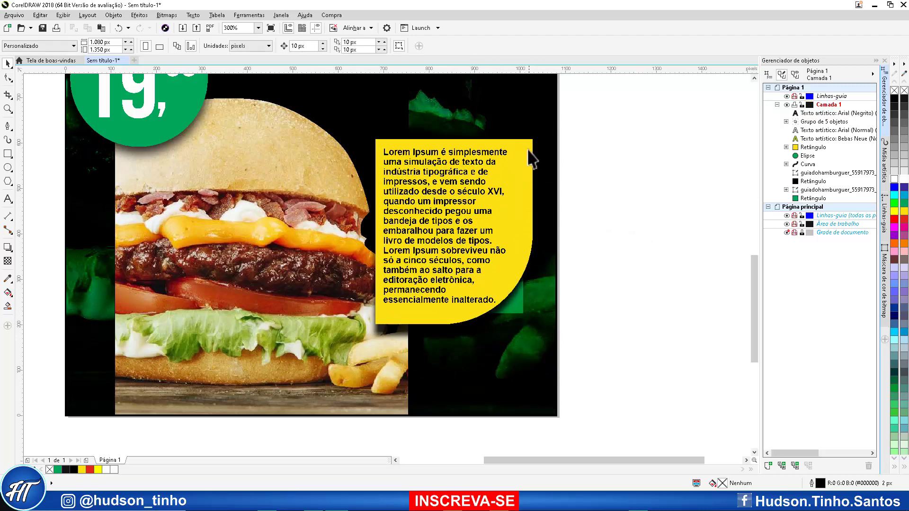
{"action": "left_click", "coordinate": [448, 218]}
{"action": "left_click_drag", "start_coordinate": [446, 211], "coordinate": [450, 209]}
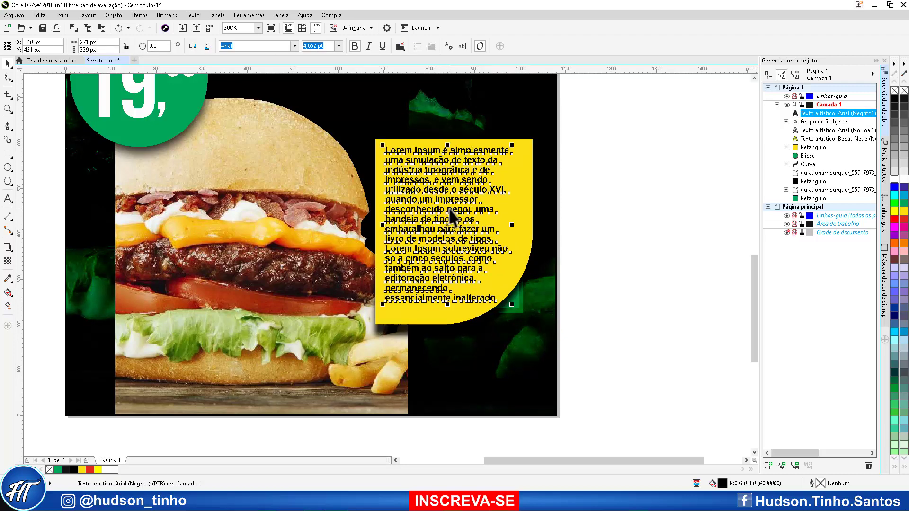
Step: Set the radius of the yellow shape's rounded lower-right corner to 140 px
{"action": "left_click", "coordinate": [455, 305]}
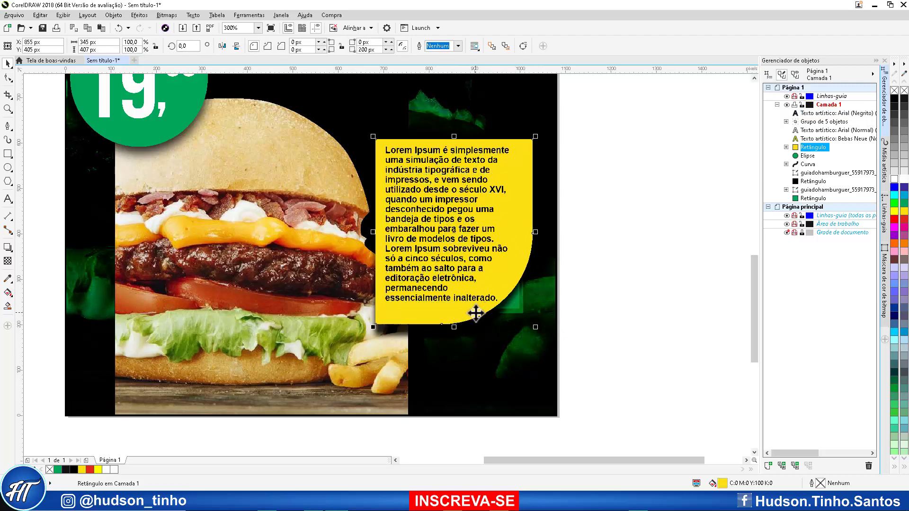
{"action": "double_click", "coordinate": [363, 49]}
{"action": "type", "text": "140"}
{"action": "key", "text": "Return"}
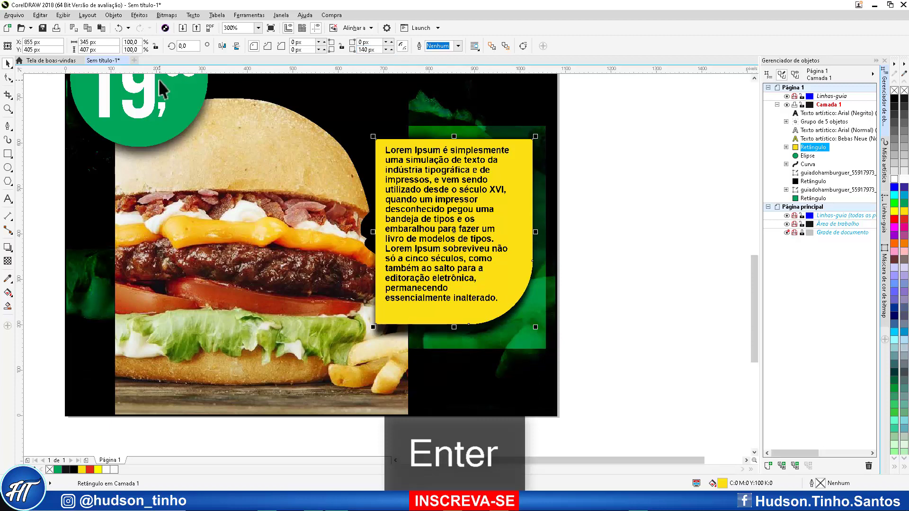
{"action": "left_click", "coordinate": [646, 203]}
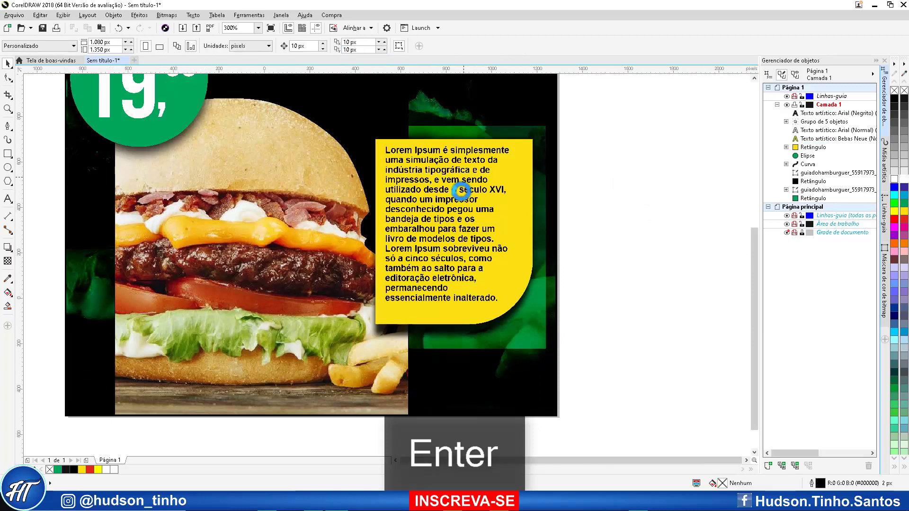
{"action": "scroll", "coordinate": [426, 190], "scroll_direction": "down", "scroll_amount": 4}
{"action": "scroll", "coordinate": [436, 189], "scroll_direction": "up", "scroll_amount": 2}
{"action": "scroll", "coordinate": [327, 161], "scroll_direction": "down", "scroll_amount": 2}
{"action": "scroll", "coordinate": [330, 141], "scroll_direction": "up", "scroll_amount": 2}
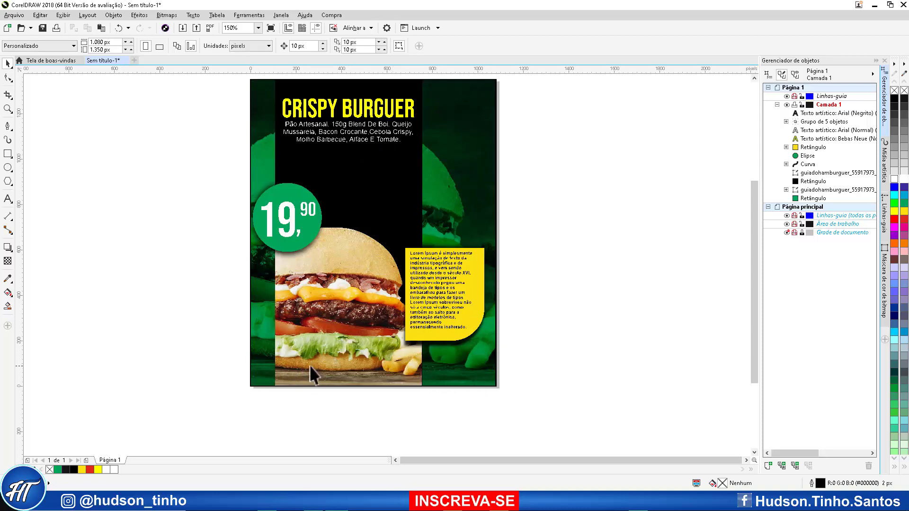
Step: Draw a full-width rectangle about 1080 × 69 px along the page's lower edge, filled black with no outline
{"action": "left_click", "coordinate": [7, 154]}
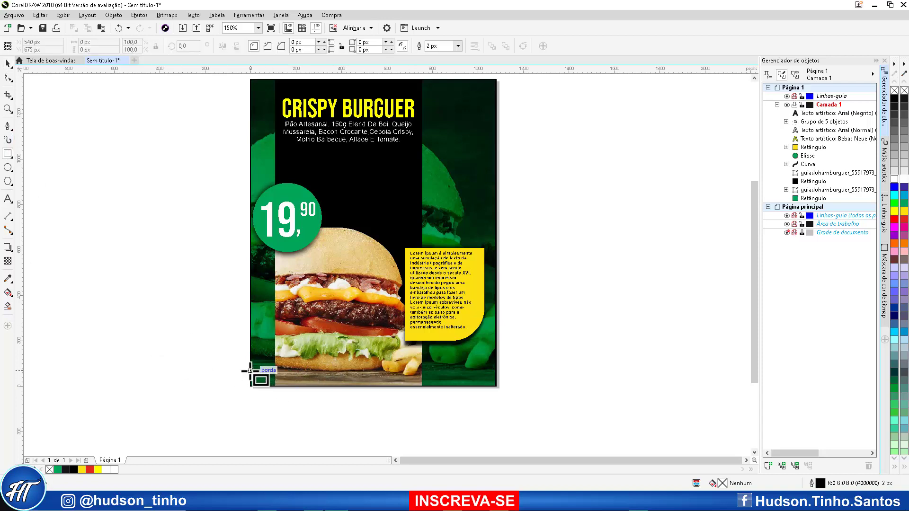
{"action": "left_click_drag", "start_coordinate": [251, 371], "coordinate": [497, 387]}
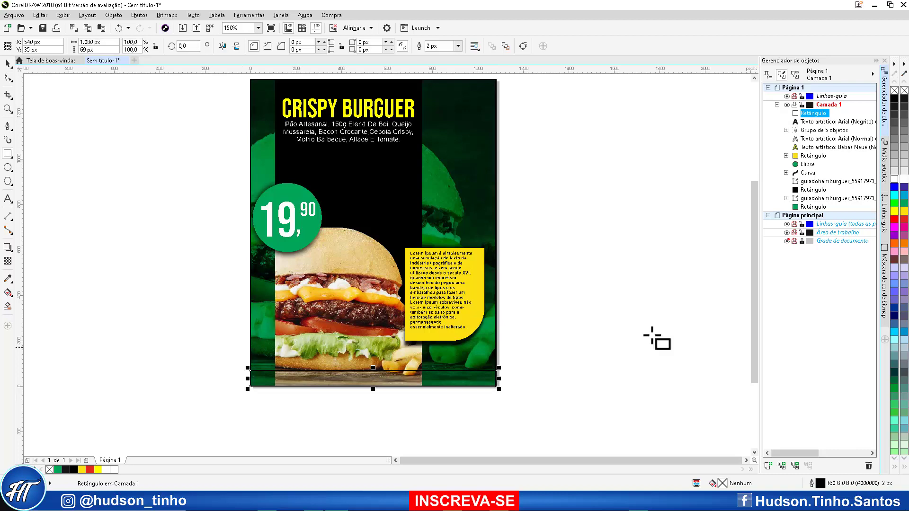
{"action": "left_click", "coordinate": [894, 99]}
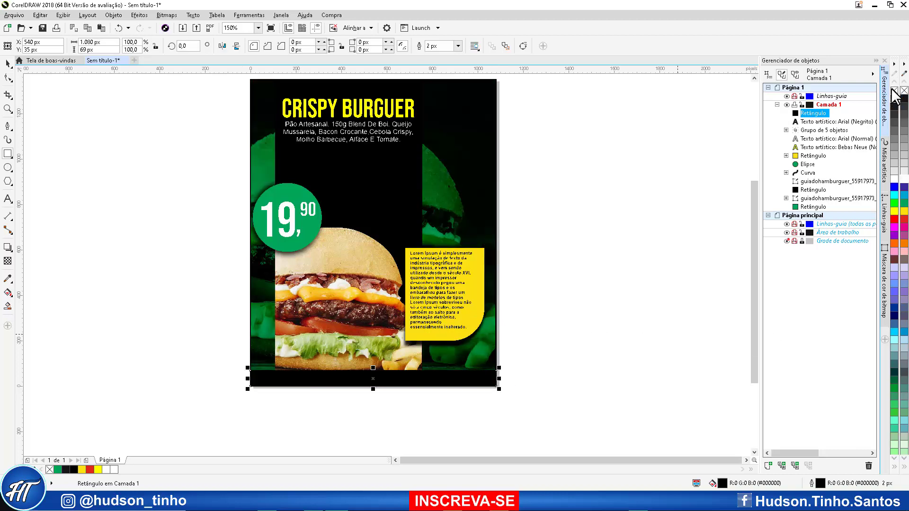
{"action": "right_click", "coordinate": [894, 90]}
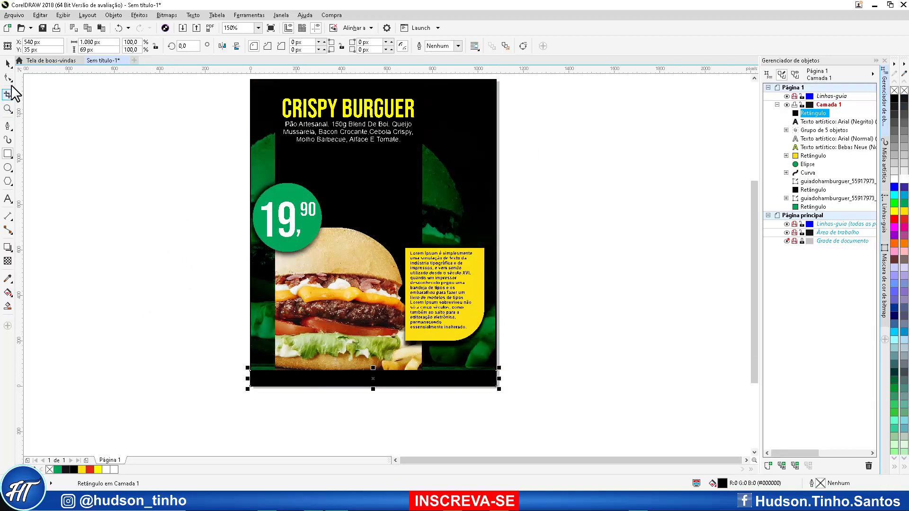
{"action": "left_click", "coordinate": [8, 63]}
{"action": "left_click", "coordinate": [230, 345]}
Step: Increase the black footer strip's height to about 90 px, keeping its base on the page's lower edge
{"action": "scroll", "coordinate": [385, 378], "scroll_direction": "up", "scroll_amount": 2}
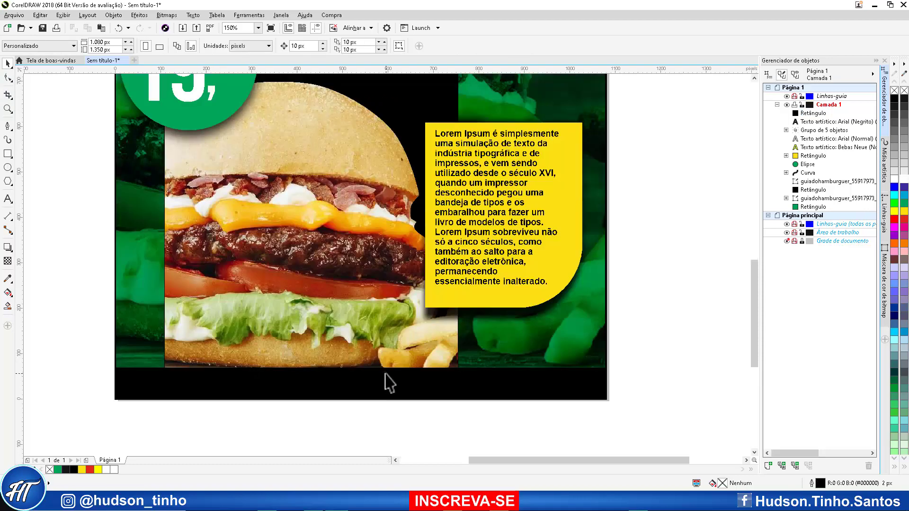
{"action": "left_click", "coordinate": [386, 374]}
{"action": "left_click_drag", "start_coordinate": [361, 359], "coordinate": [356, 349]}
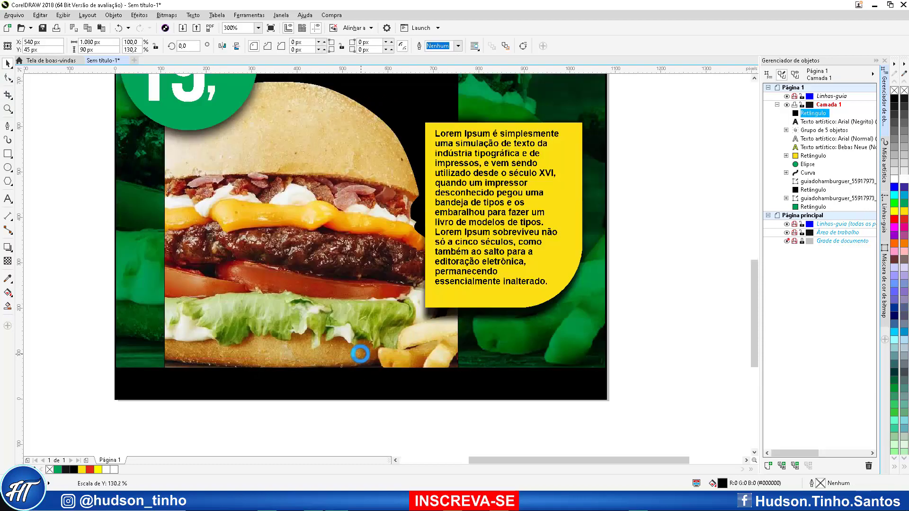
{"action": "left_click", "coordinate": [660, 309]}
{"action": "scroll", "coordinate": [471, 280], "scroll_direction": "down", "scroll_amount": 4}
{"action": "scroll", "coordinate": [510, 259], "scroll_direction": "up", "scroll_amount": 2}
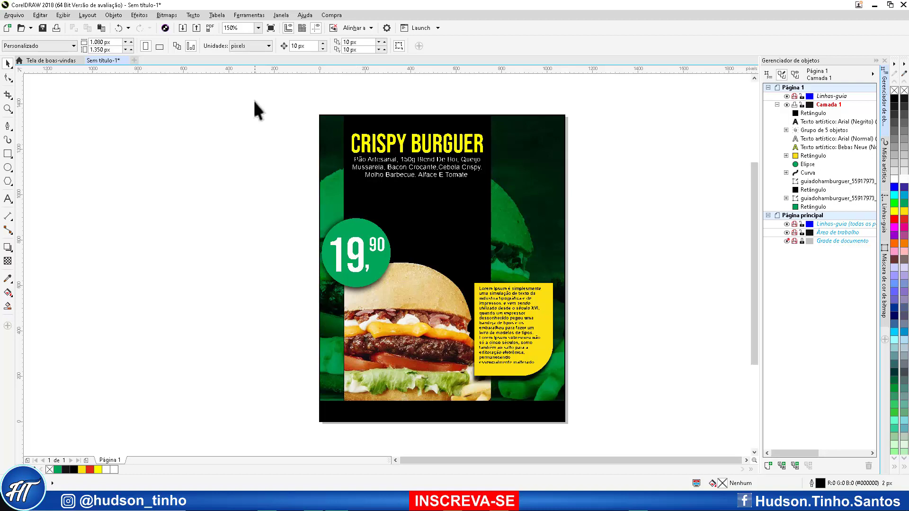
{"action": "left_click_drag", "start_coordinate": [752, 168], "coordinate": [751, 177]}
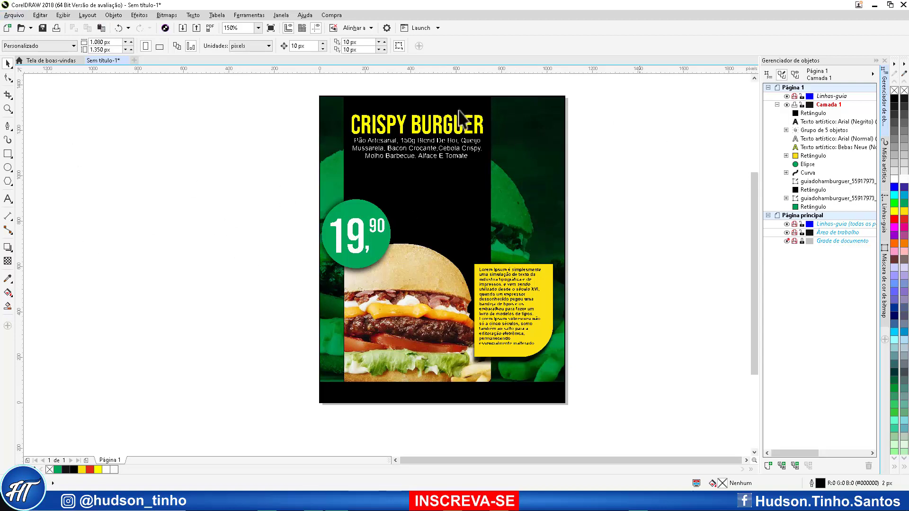
Step: Import the crumpled-paper texture JPG and place it over the flyer at about 1084 × 1336 px
{"action": "left_click", "coordinate": [14, 15]}
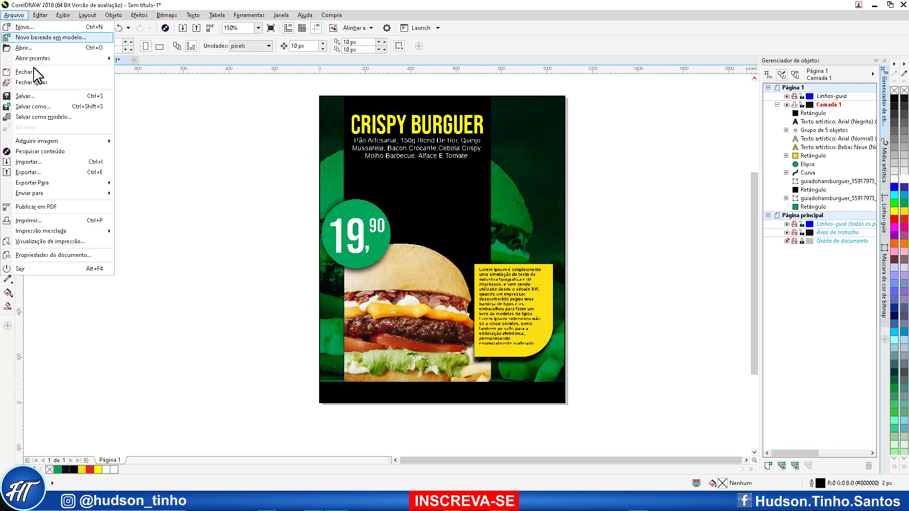
{"action": "left_click", "coordinate": [55, 162]}
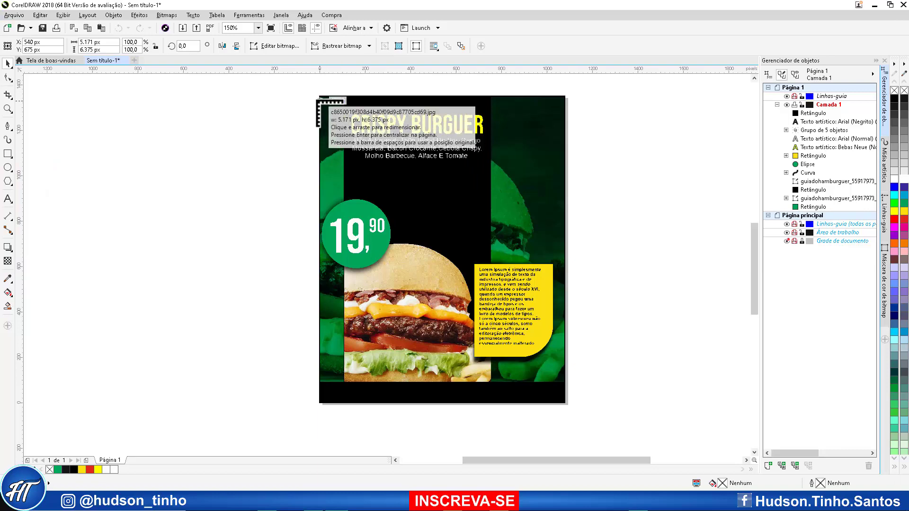
{"action": "left_click_drag", "start_coordinate": [316, 96], "coordinate": [656, 425]}
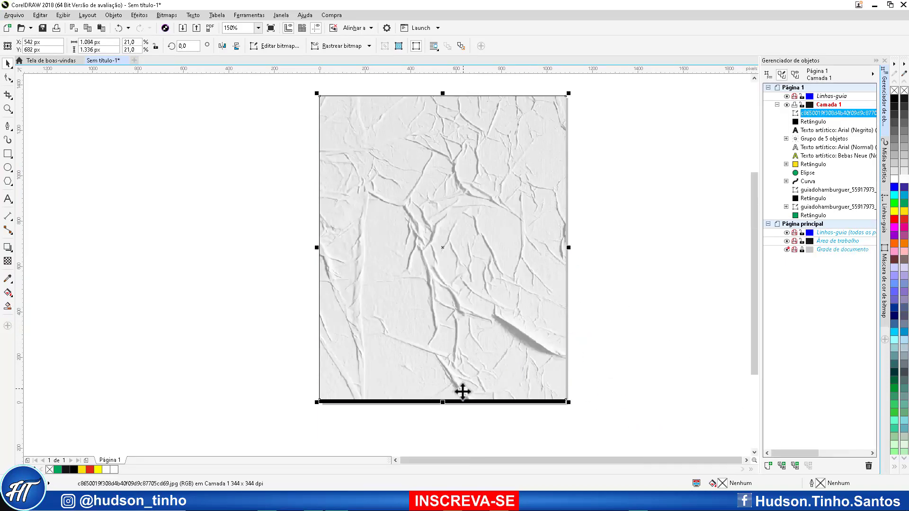
Step: Stretch the paper texture to 1080 × 1350 px so it covers the page exactly
{"action": "scroll", "coordinate": [447, 403], "scroll_direction": "up", "scroll_amount": 1}
{"action": "left_click_drag", "start_coordinate": [438, 386], "coordinate": [439, 391]}
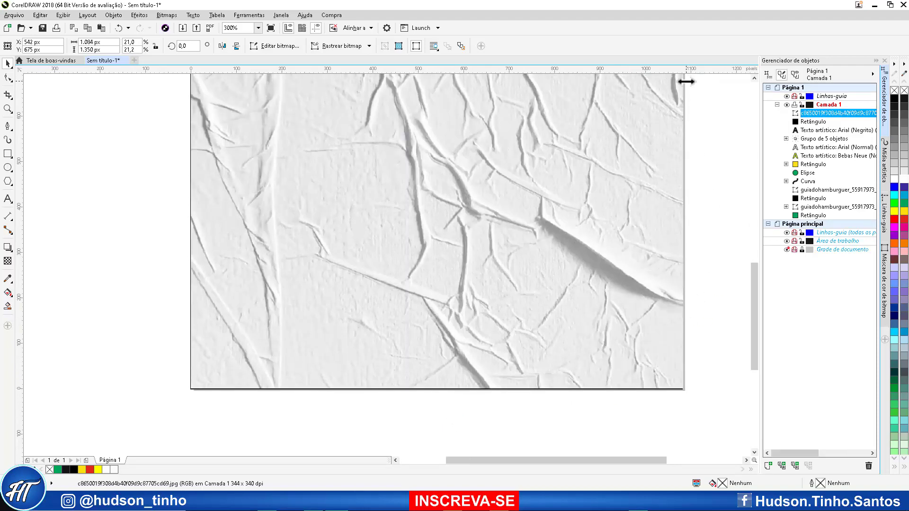
{"action": "left_click_drag", "start_coordinate": [686, 81], "coordinate": [683, 81]}
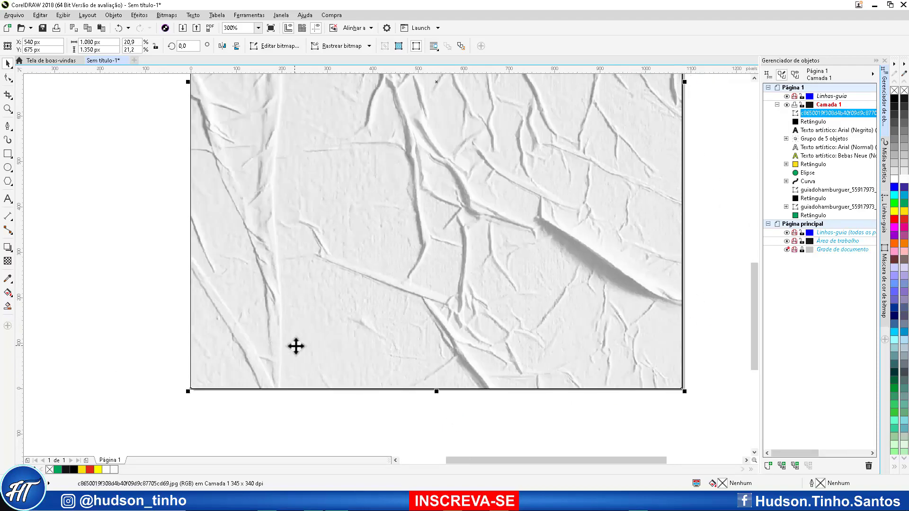
{"action": "scroll", "coordinate": [296, 346], "scroll_direction": "down", "scroll_amount": 1}
{"action": "scroll", "coordinate": [319, 185], "scroll_direction": "down", "scroll_amount": 2}
{"action": "scroll", "coordinate": [315, 203], "scroll_direction": "up", "scroll_amount": 2}
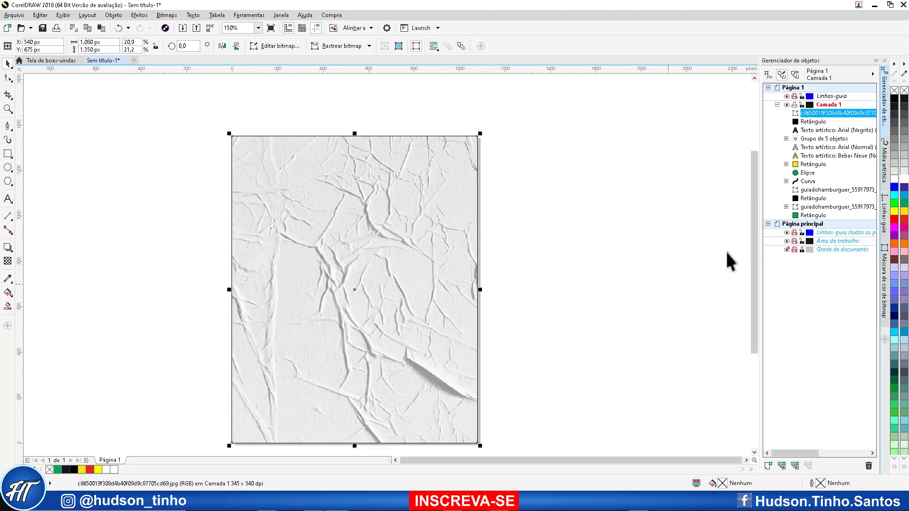
{"action": "scroll", "coordinate": [750, 226], "scroll_direction": "down", "scroll_amount": 1}
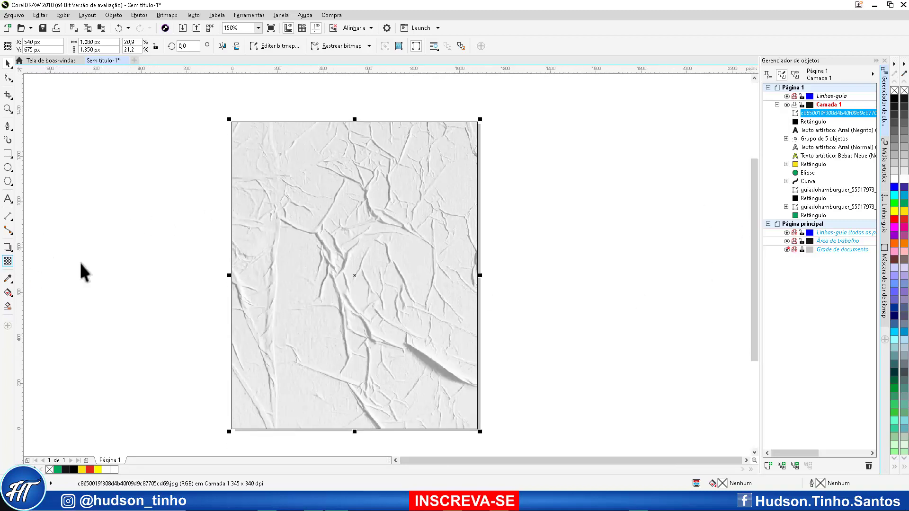
Step: Blend the paper texture with the artwork using the Multiply (Multiplicar) transparency mode
{"action": "left_click", "coordinate": [7, 261]}
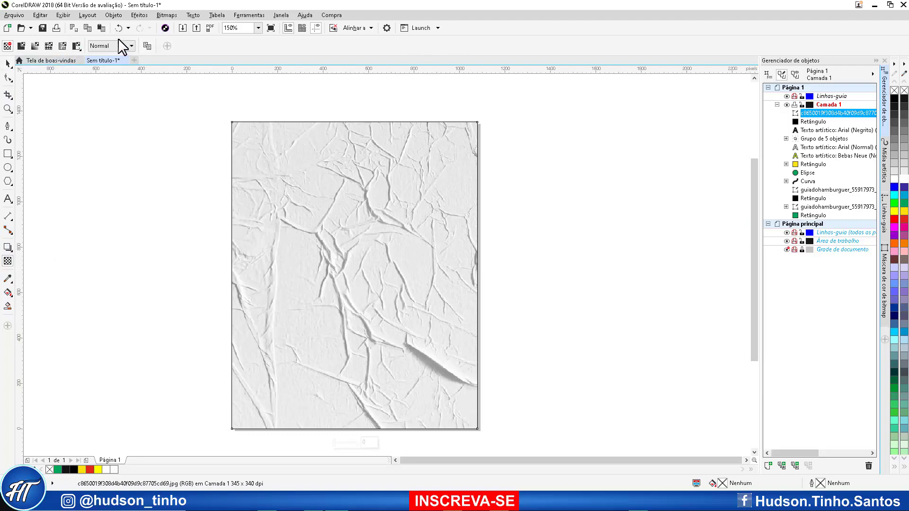
{"action": "left_click", "coordinate": [129, 46]}
{"action": "left_click", "coordinate": [116, 93]}
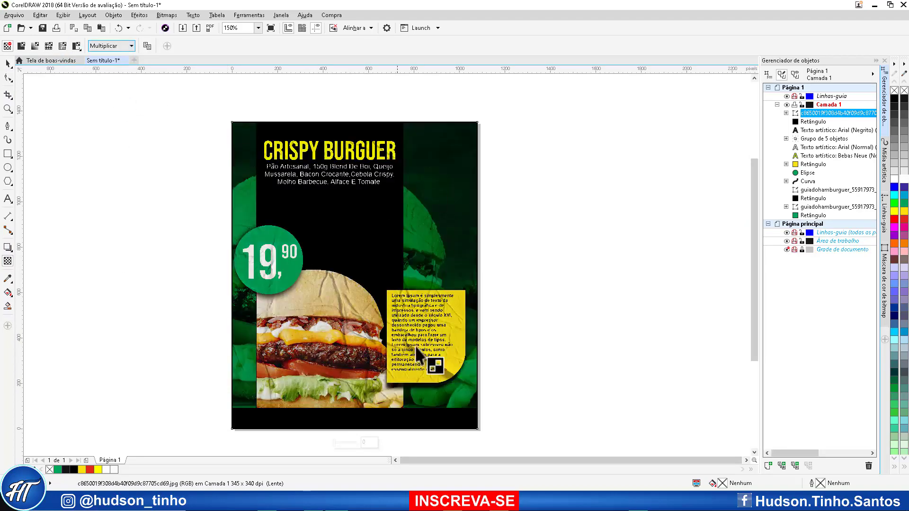
{"action": "scroll", "coordinate": [426, 331], "scroll_direction": "up", "scroll_amount": 2}
{"action": "scroll", "coordinate": [444, 316], "scroll_direction": "down", "scroll_amount": 2}
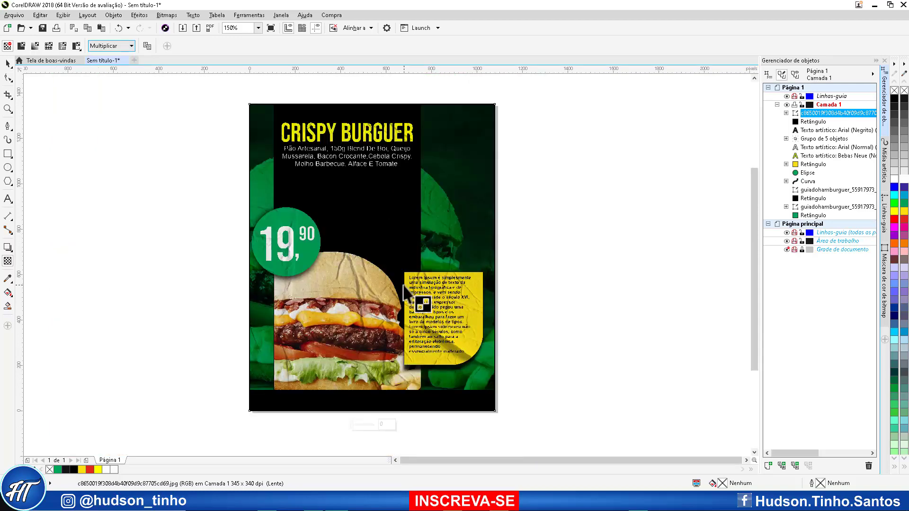
{"action": "left_click", "coordinate": [7, 62]}
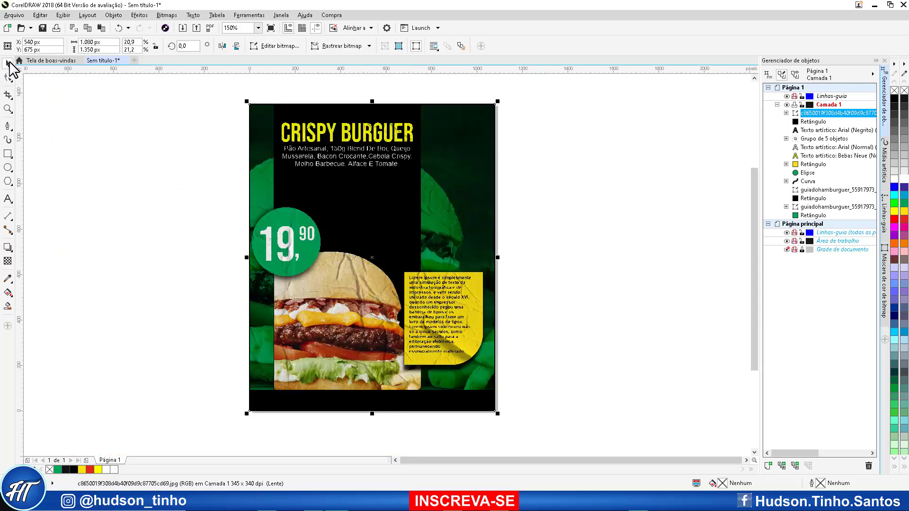
{"action": "left_click", "coordinate": [125, 178]}
{"action": "scroll", "coordinate": [318, 126], "scroll_direction": "up", "scroll_amount": 2}
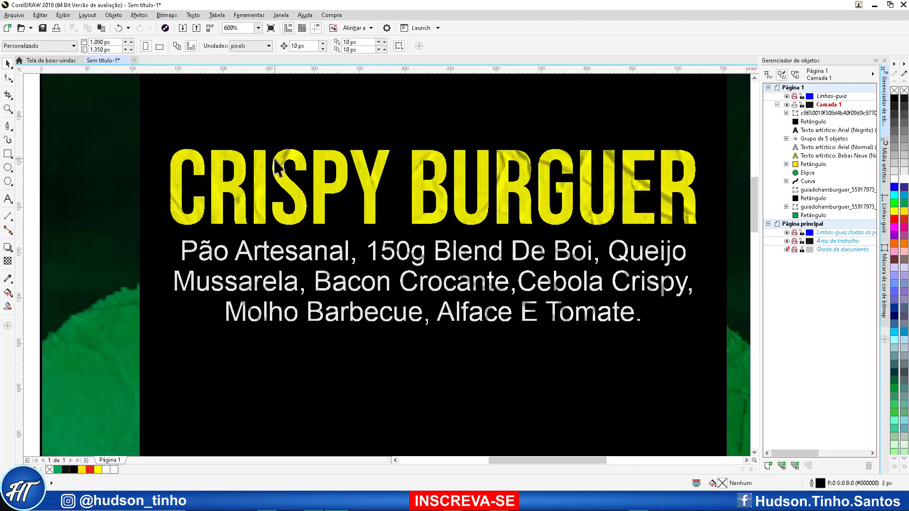
{"action": "scroll", "coordinate": [529, 170], "scroll_direction": "down", "scroll_amount": 1}
{"action": "scroll", "coordinate": [571, 170], "scroll_direction": "down", "scroll_amount": 3}
{"action": "scroll", "coordinate": [582, 183], "scroll_direction": "up", "scroll_amount": 2}
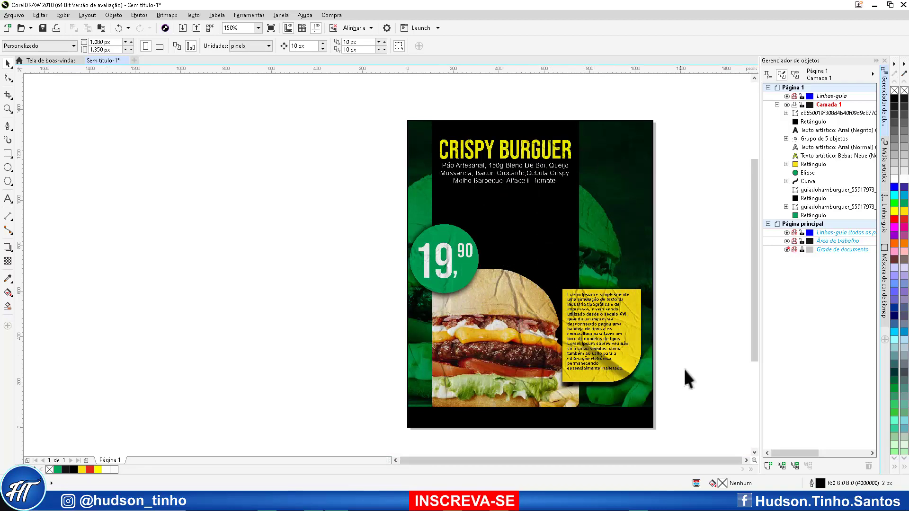
Step: Change the fill of the black footer strip beneath the paper texture to yellow (C:0 M:0 Y:100 K:0)
{"action": "left_click", "coordinate": [577, 423]}
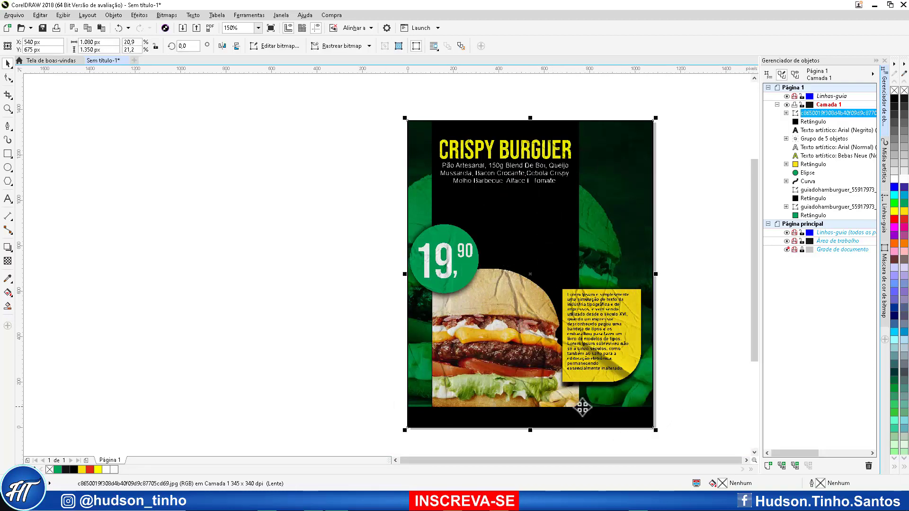
{"action": "left_click_drag", "start_coordinate": [566, 416], "coordinate": [382, 389]}
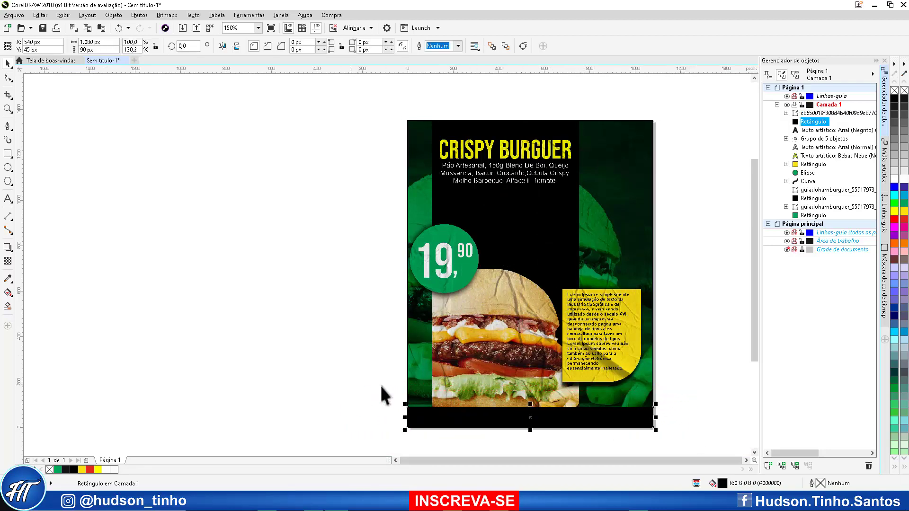
{"action": "left_click", "coordinate": [904, 179]}
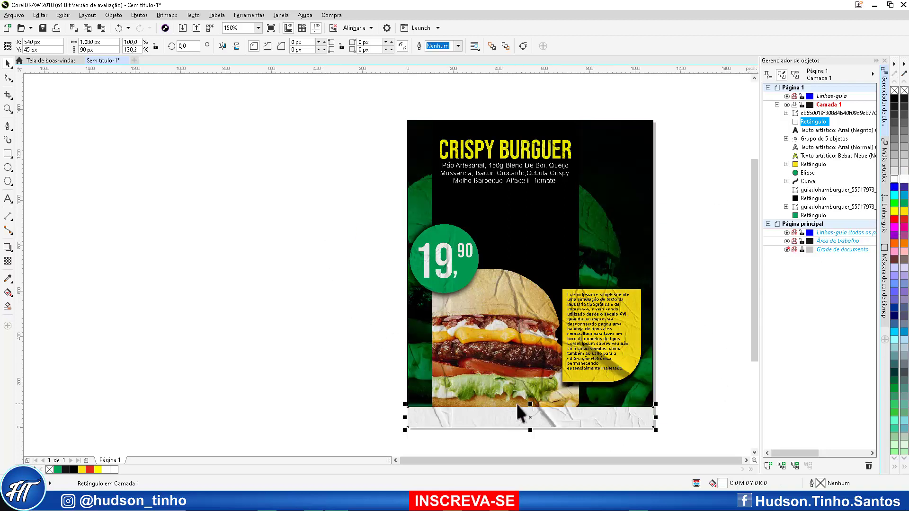
{"action": "left_click", "coordinate": [904, 211]}
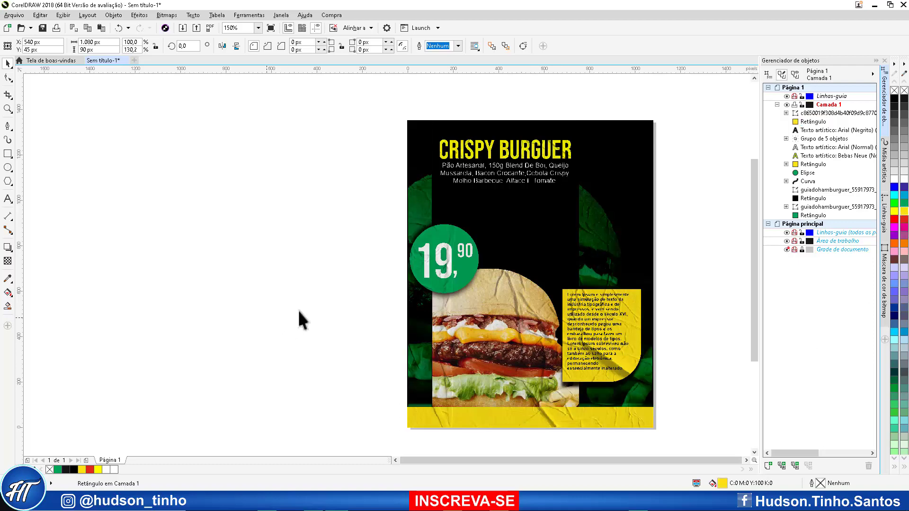
{"action": "left_click", "coordinate": [297, 308]}
Step: Examine the yellow footer strip and its address line up close, and review the whole flyer fitted in the view
{"action": "scroll", "coordinate": [298, 308], "scroll_direction": "down", "scroll_amount": 2}
{"action": "scroll", "coordinate": [463, 376], "scroll_direction": "up", "scroll_amount": 4}
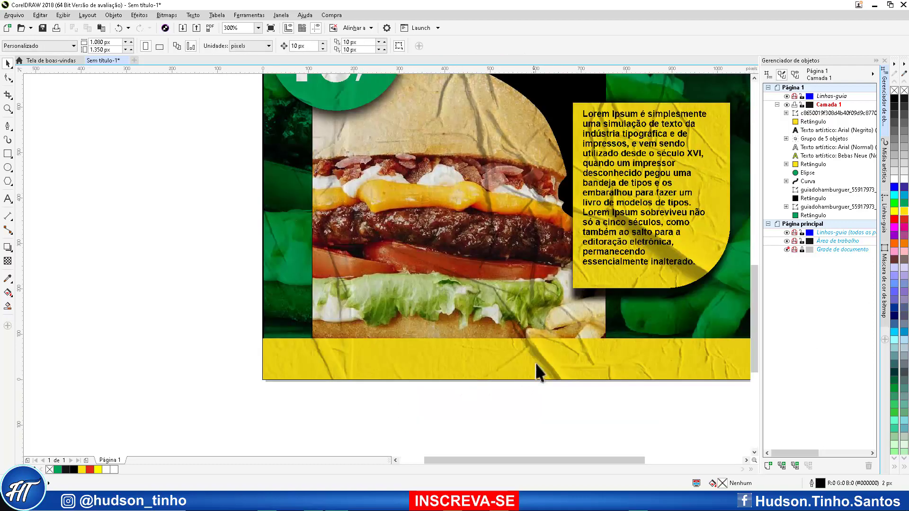
{"action": "left_click_drag", "start_coordinate": [585, 455], "coordinate": [622, 460]}
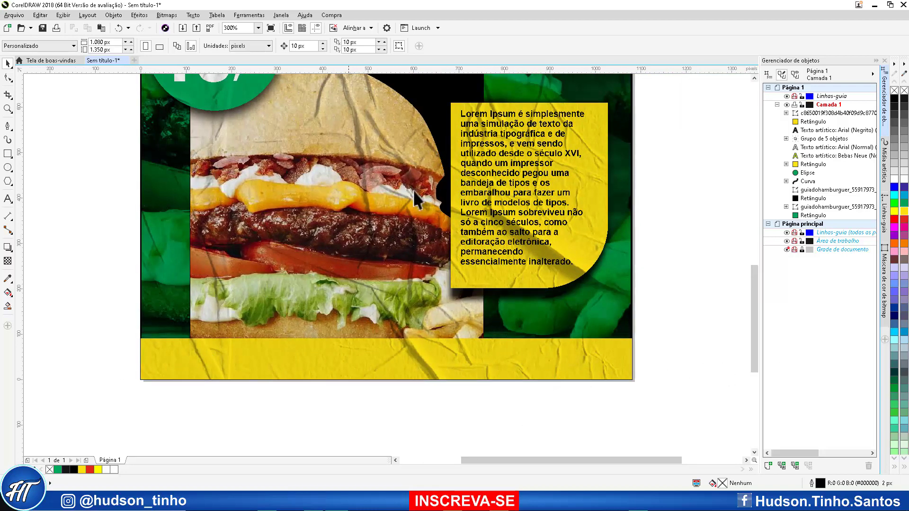
{"action": "scroll", "coordinate": [415, 290], "scroll_direction": "down", "scroll_amount": 2}
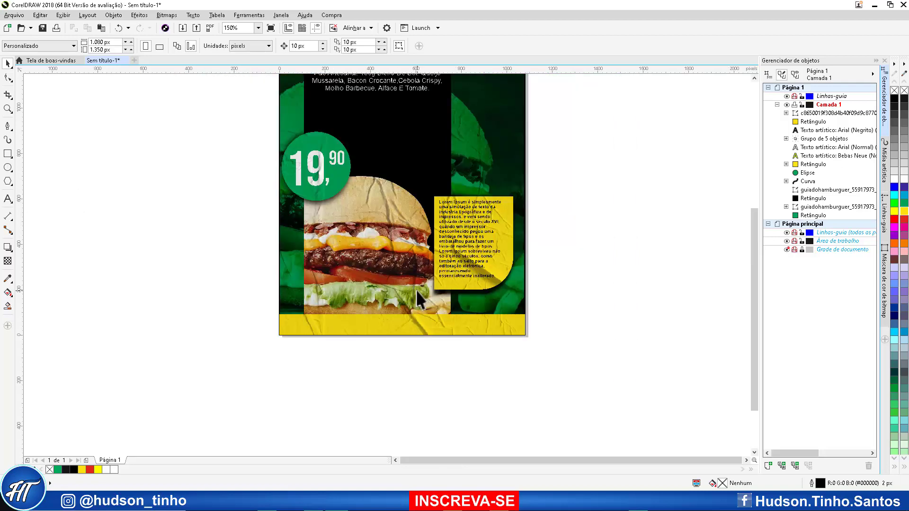
{"action": "scroll", "coordinate": [426, 307], "scroll_direction": "up", "scroll_amount": 2}
{"action": "scroll", "coordinate": [410, 360], "scroll_direction": "down", "scroll_amount": 2}
{"action": "scroll", "coordinate": [414, 357], "scroll_direction": "up", "scroll_amount": 2}
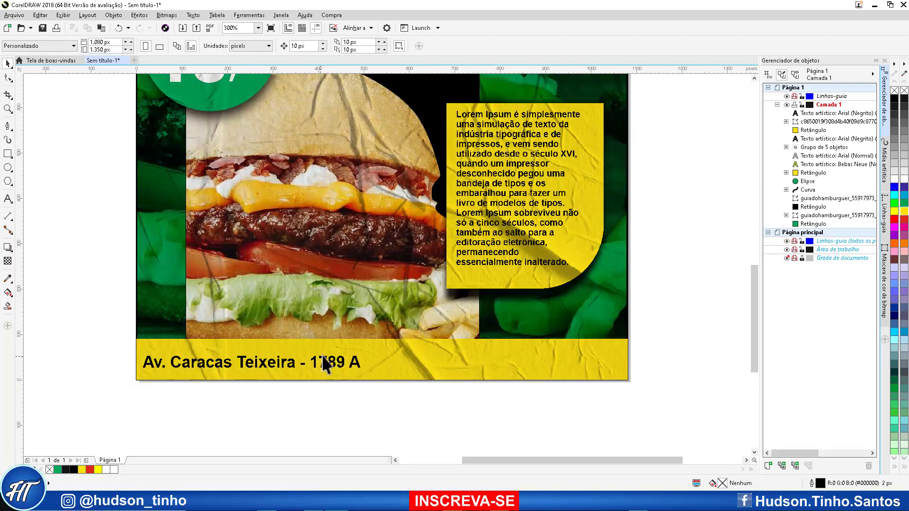
{"action": "scroll", "coordinate": [325, 360], "scroll_direction": "down", "scroll_amount": 4}
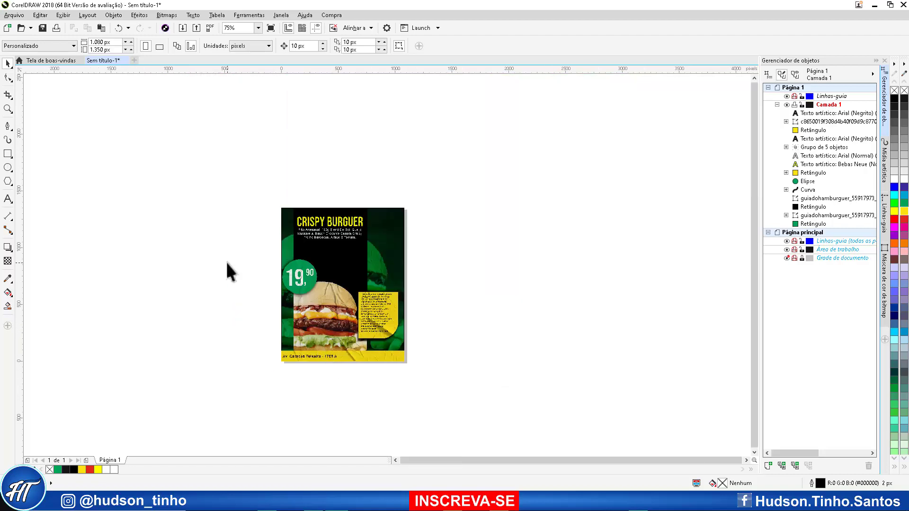
{"action": "key", "text": "F4"}
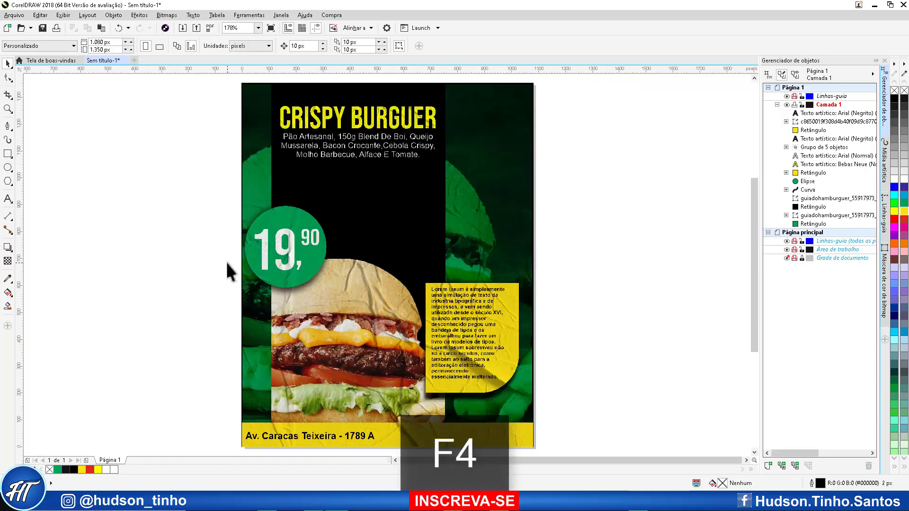